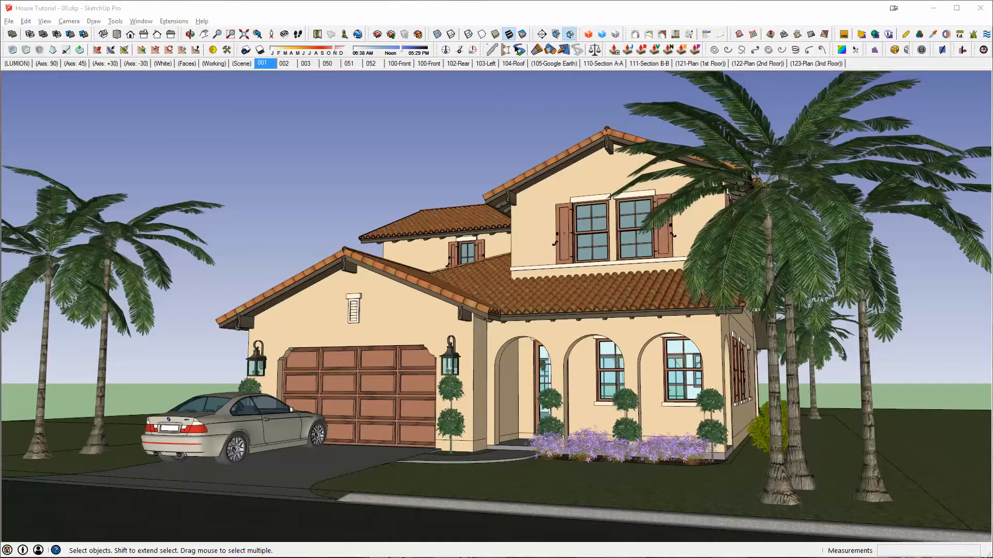
- Bring up the scene manager over the model and review the scene, camera and view options available for scene 001
left_click_drag(451, 111, 321, 102)
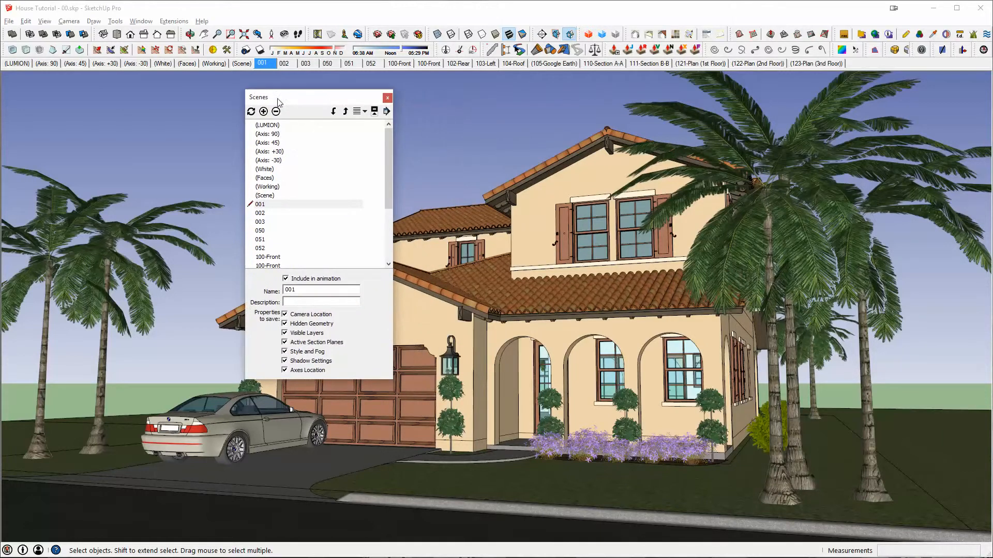
right_click(262, 64)
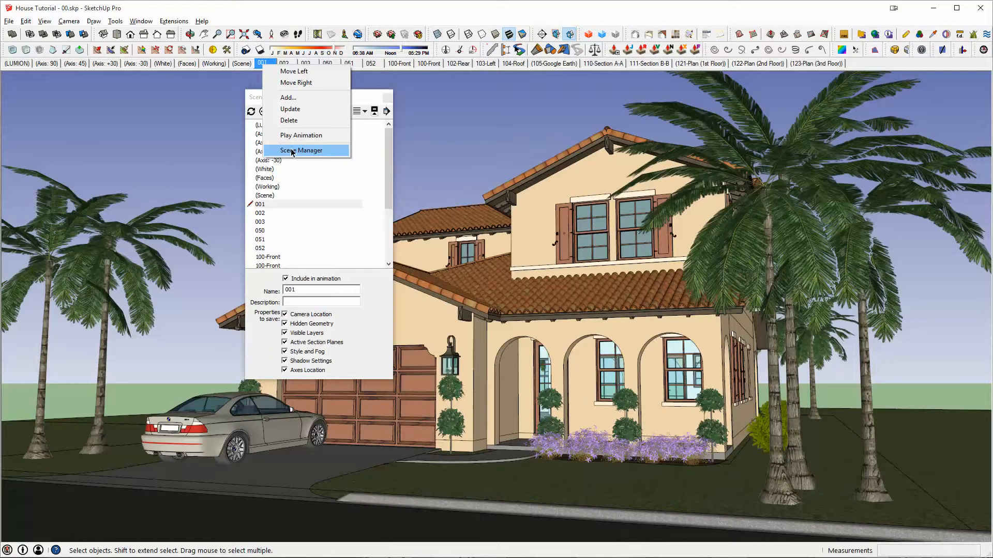
left_click(373, 270)
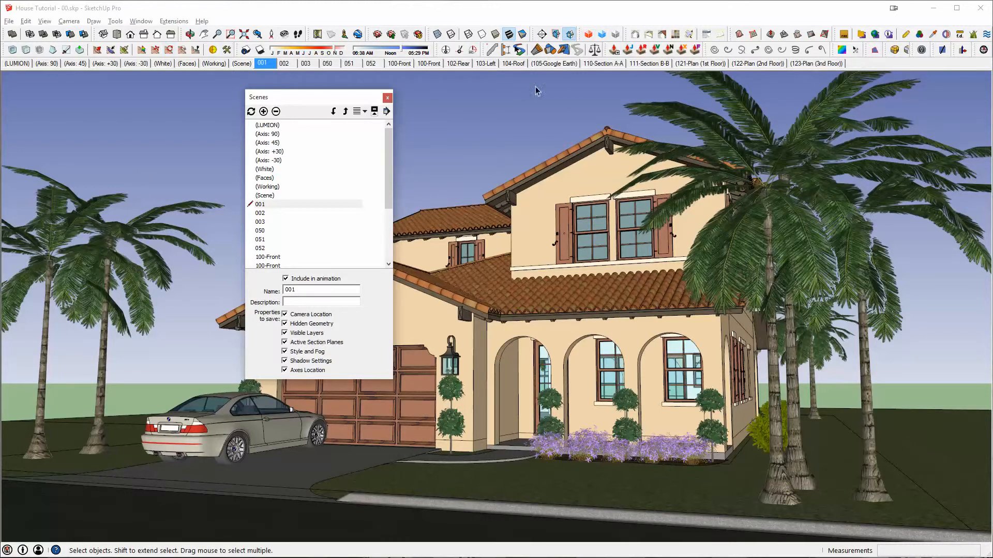
left_click(66, 24)
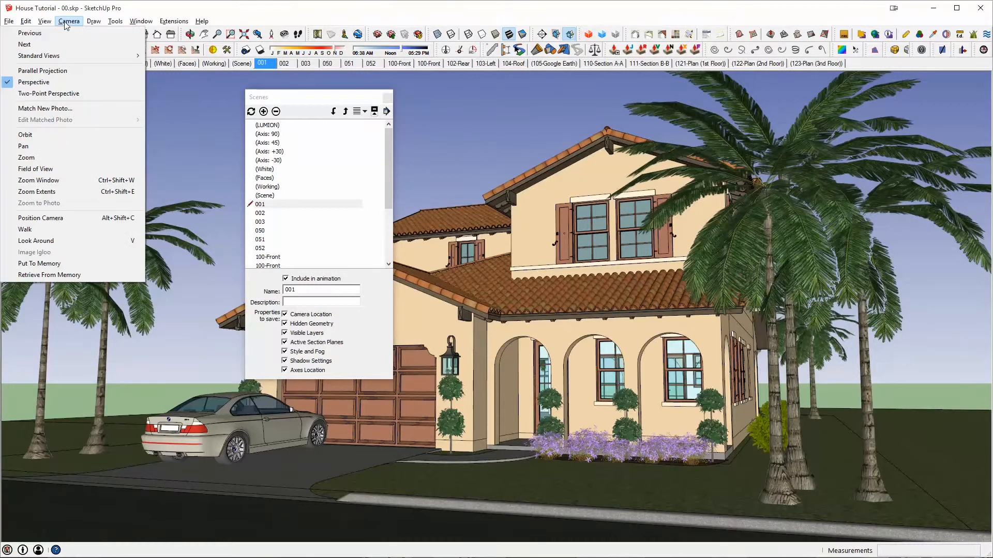
mouse_move(45, 21)
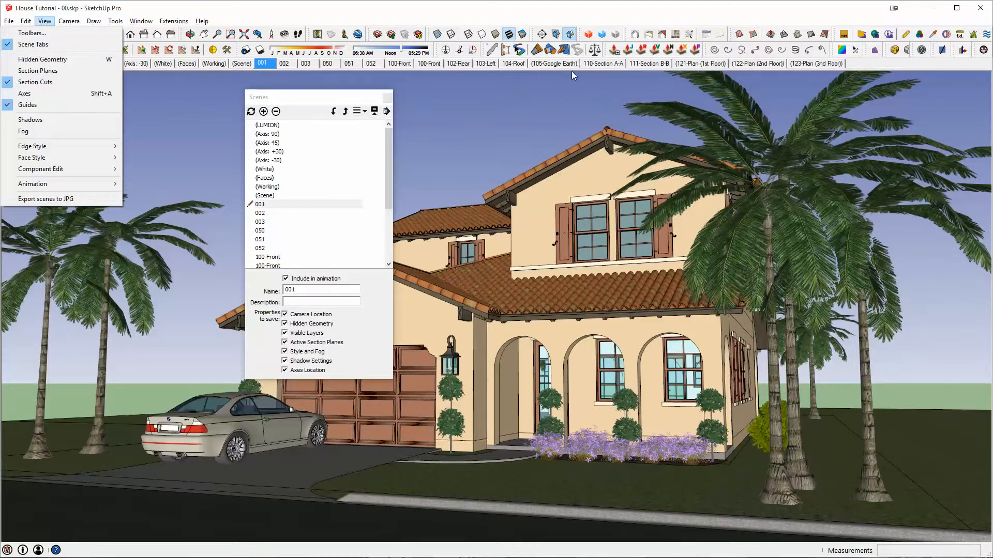
left_click(198, 114)
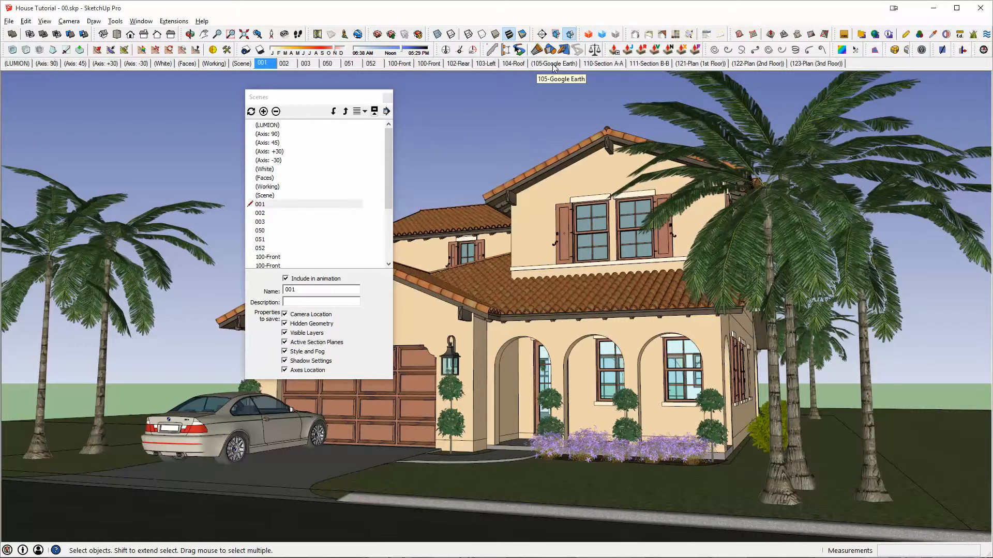
- Include the 105-Google Earth scene in the animation, exclude it again, and close the scene manager
left_click_drag(387, 162, 388, 211)
left_click(288, 223)
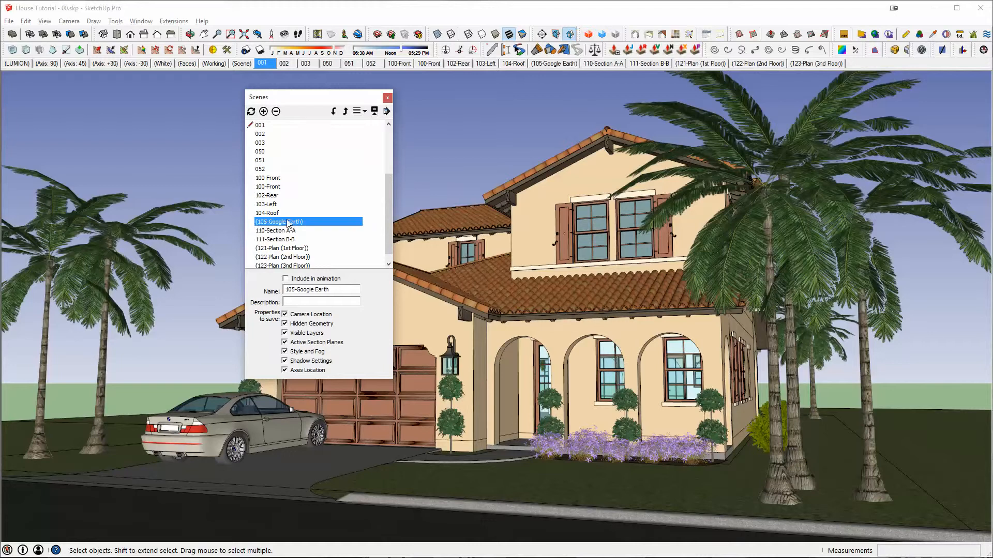
left_click(285, 279)
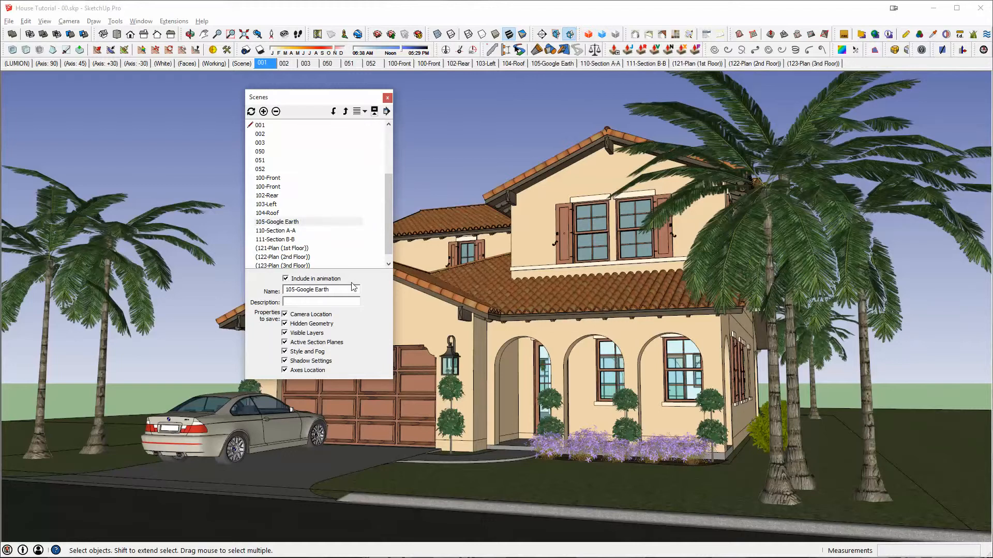
left_click(286, 279)
left_click(387, 98)
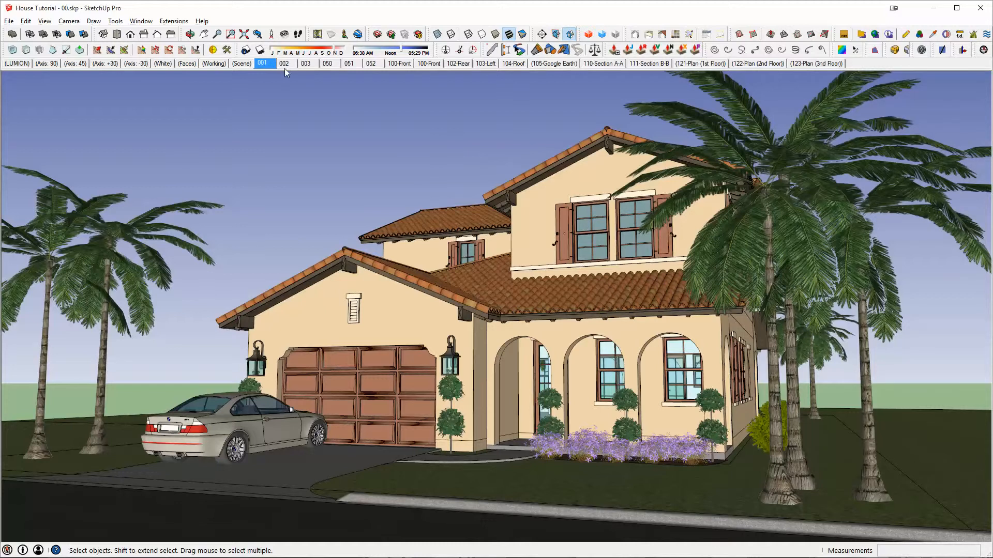
- Use Position Camera to place a standing viewpoint in the backyard, facing the rear of the house beside the pool and umbrella
middle_click_drag(682, 226, 786, 316)
scroll(713, 296, "down", 3)
middle_click_drag(713, 293, 581, 213)
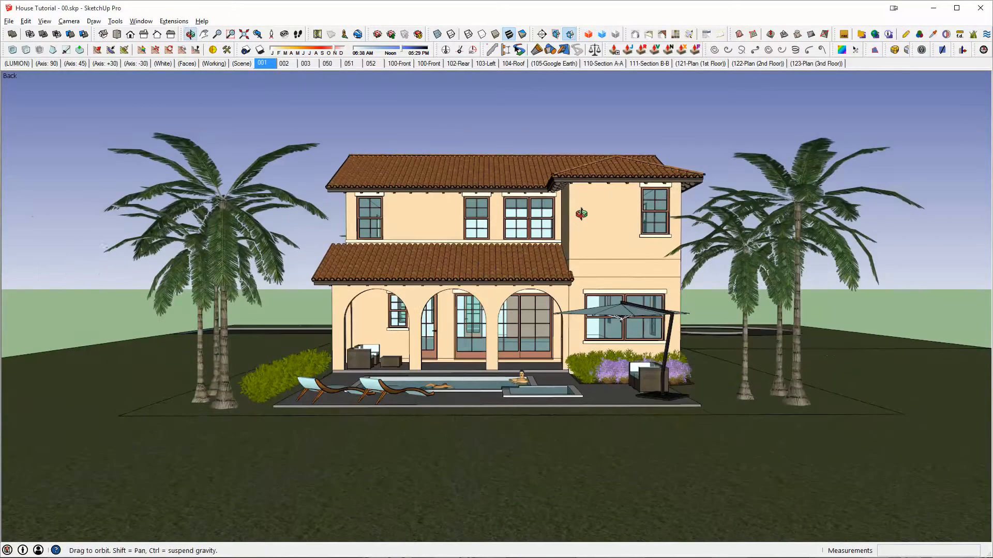
right_click(271, 37)
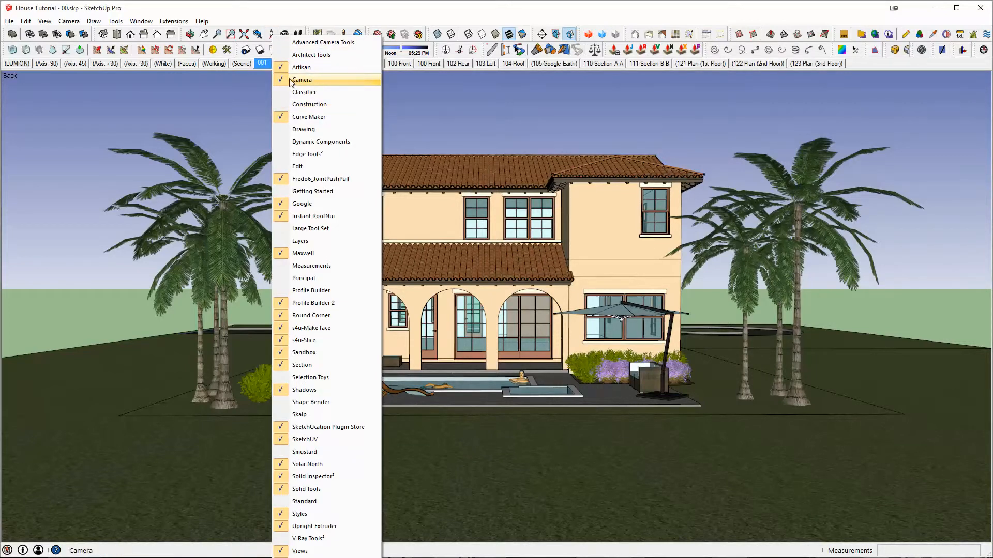
left_click(281, 12)
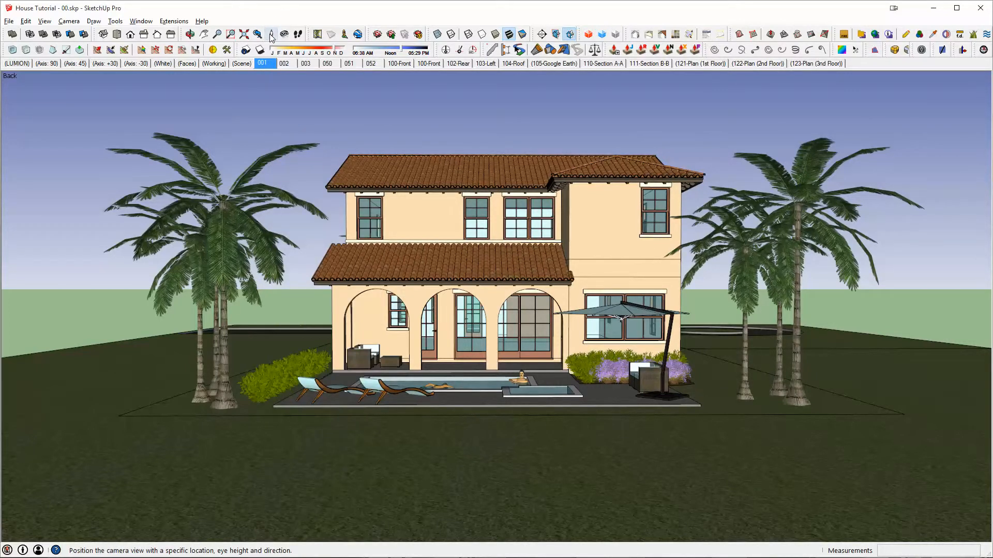
left_click(271, 36)
middle_click_drag(538, 232, 562, 138)
middle_click_drag(640, 289, 622, 310, "shift")
left_click(609, 337)
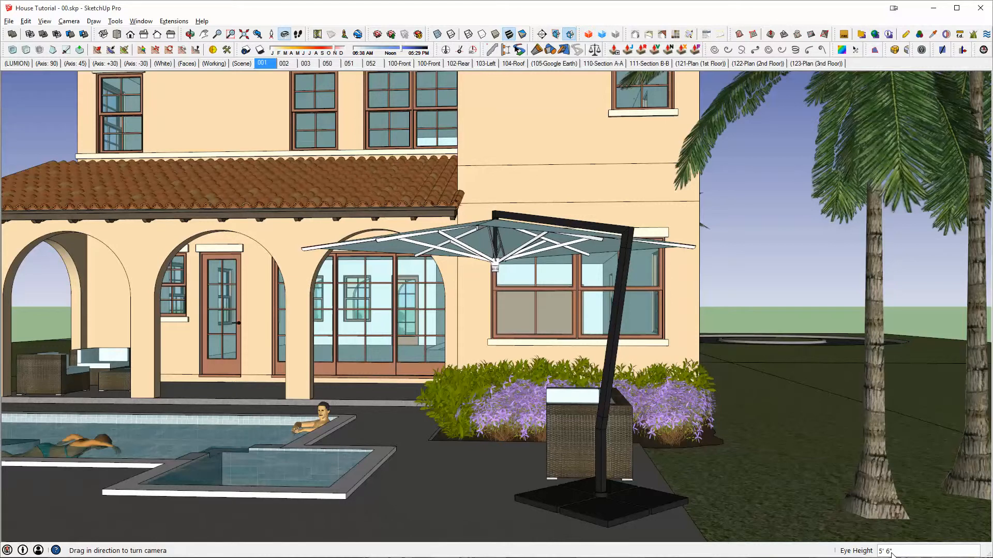
- Try higher camera eye heights, including 12 feet, and set the eye height back to 5' 6"
type("8' 9")
key("Return")
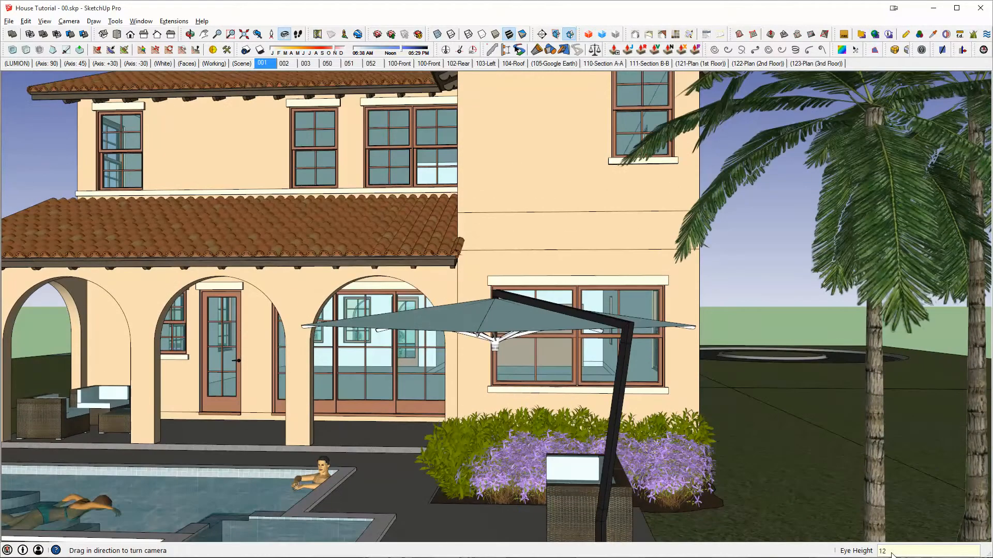
type("10'")
key("Return")
type("5'6")
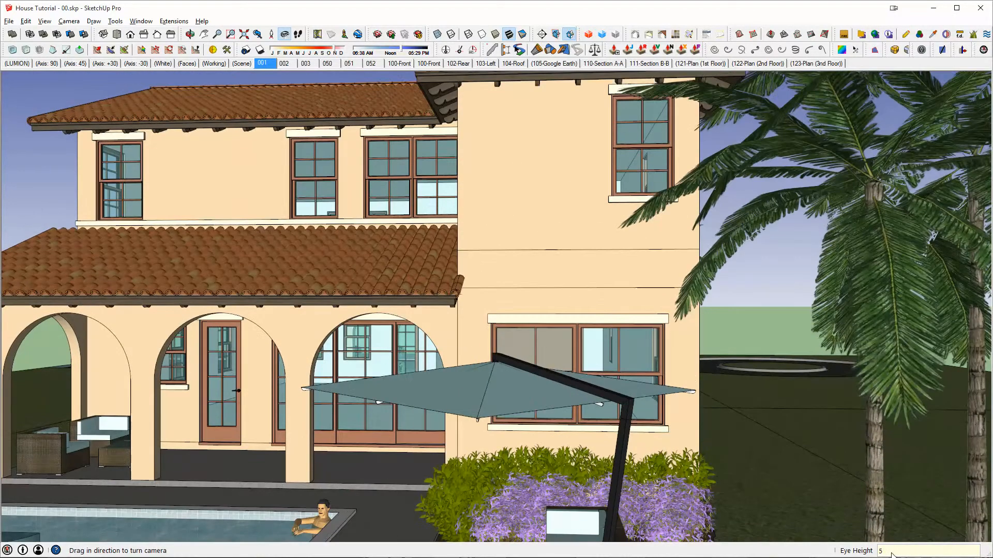
key("Return")
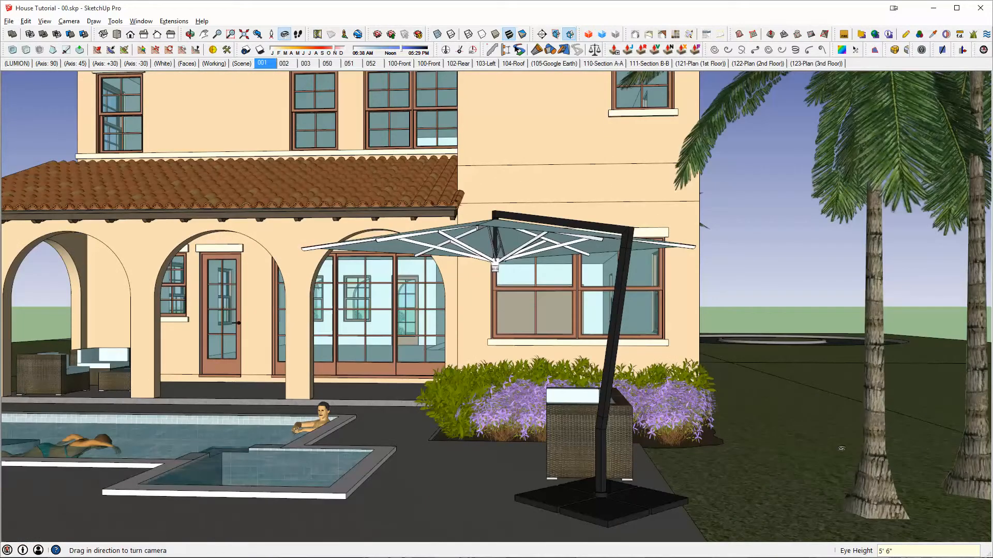
- Frame the rear facade, pool and umbrella from eye level using Look Around and Walk, backing away from the house, and exit the camera tool
left_click_drag(786, 359, 648, 286)
right_click(647, 285)
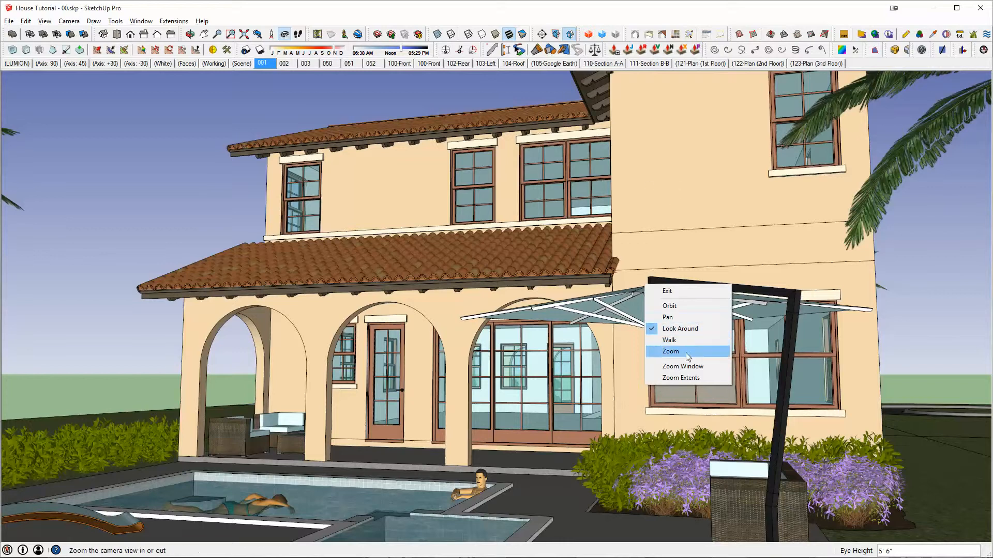
left_click(671, 341)
left_click_drag(646, 173, 645, 180)
right_click(629, 223)
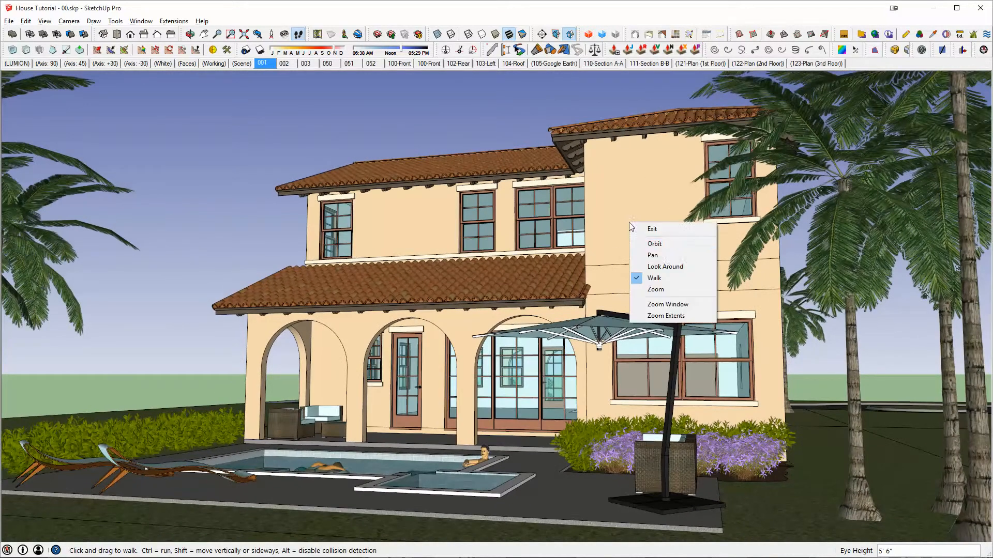
left_click(665, 266)
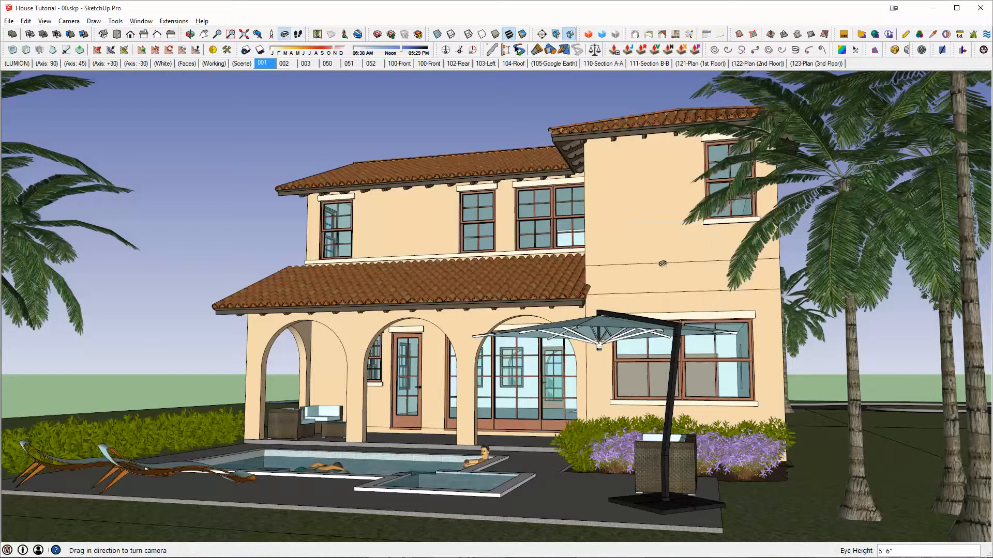
left_click_drag(665, 266, 630, 254)
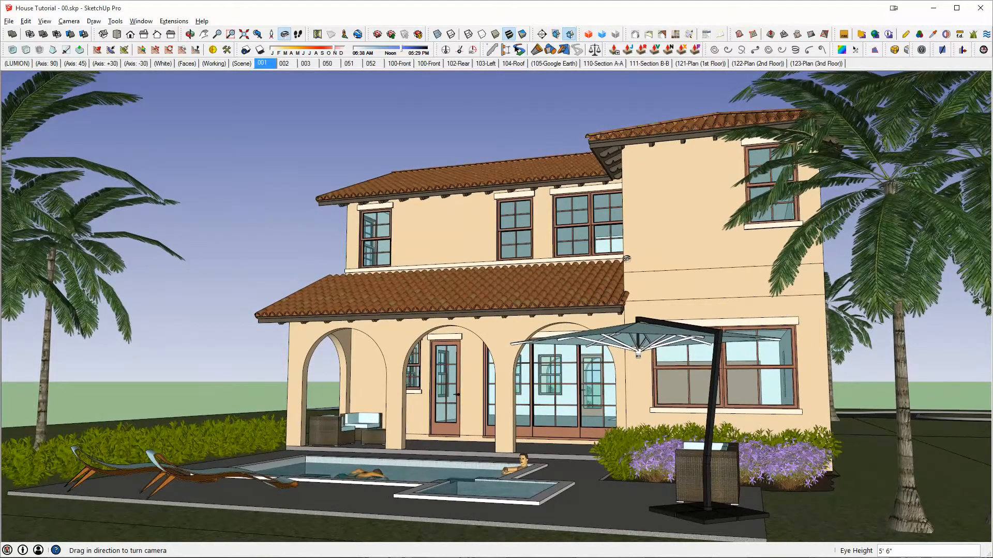
right_click(294, 90)
left_click(310, 100)
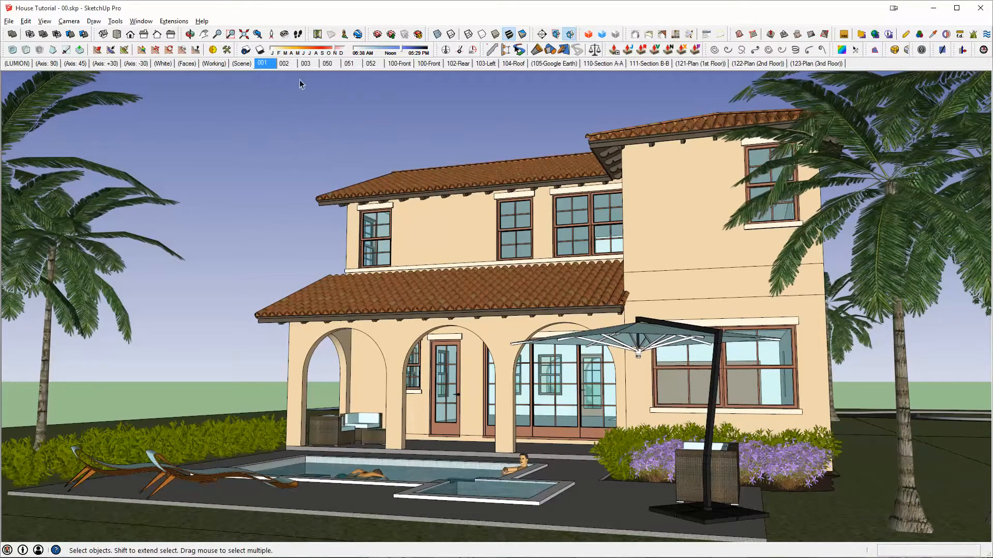
- Update scene 002 with the current rear view of the house
right_click(286, 64)
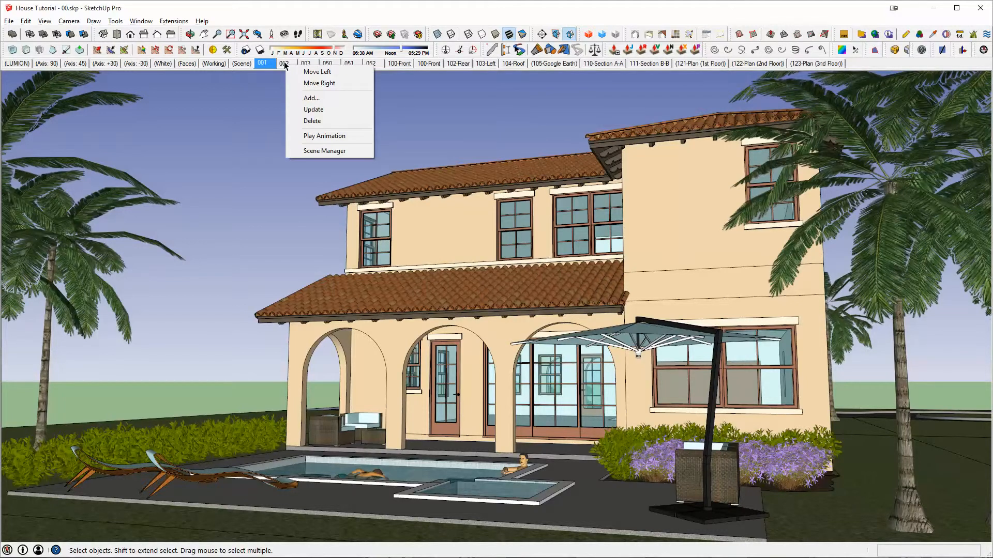
left_click(306, 111)
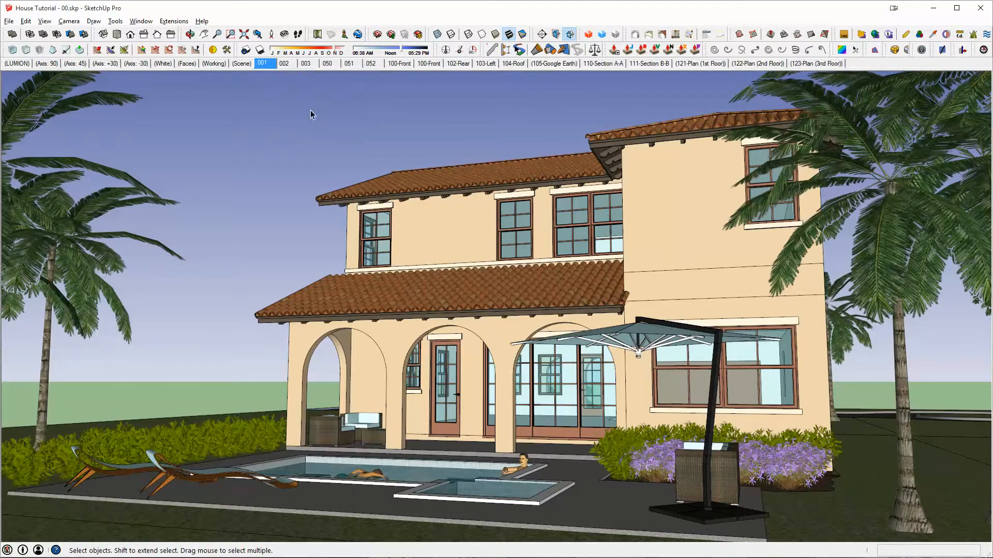
right_click(287, 64)
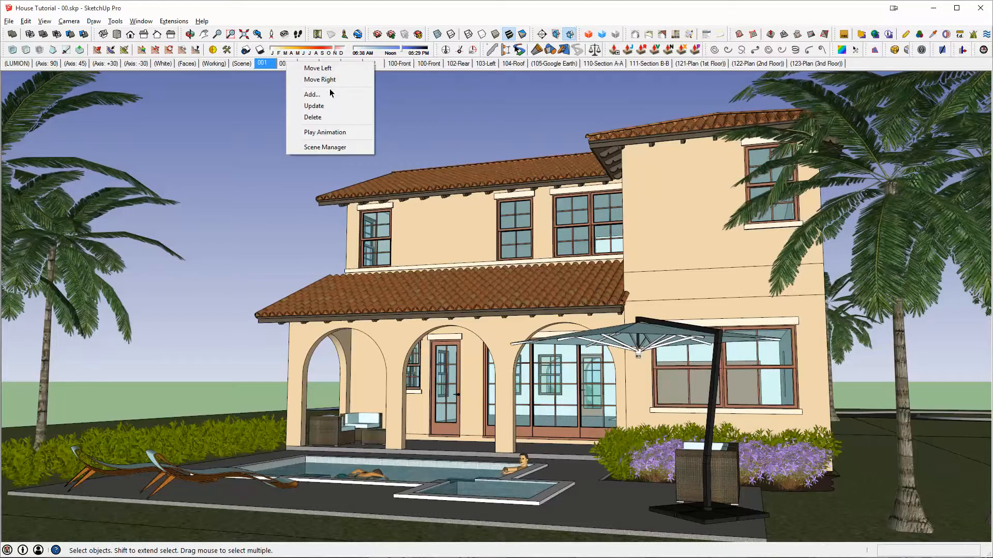
right_click(281, 66)
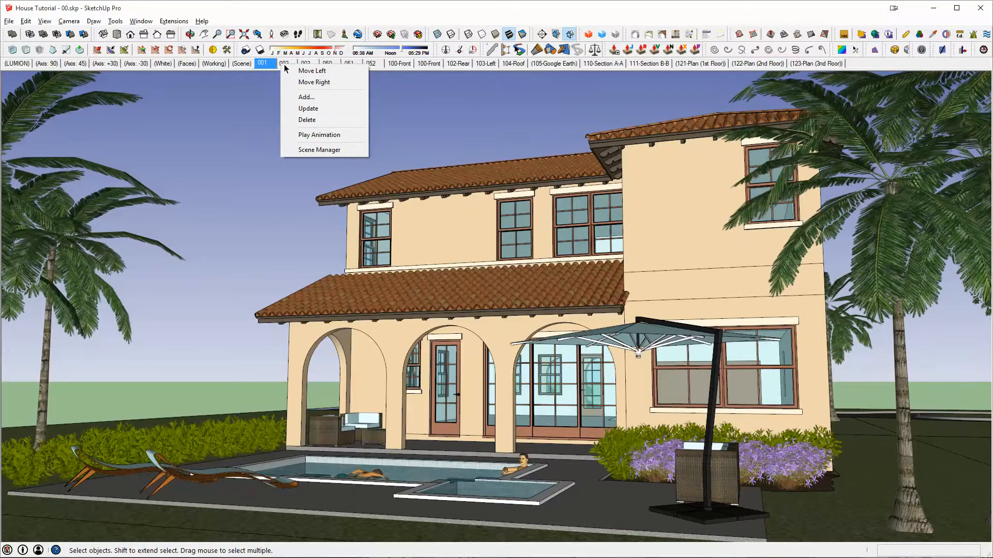
left_click(308, 108)
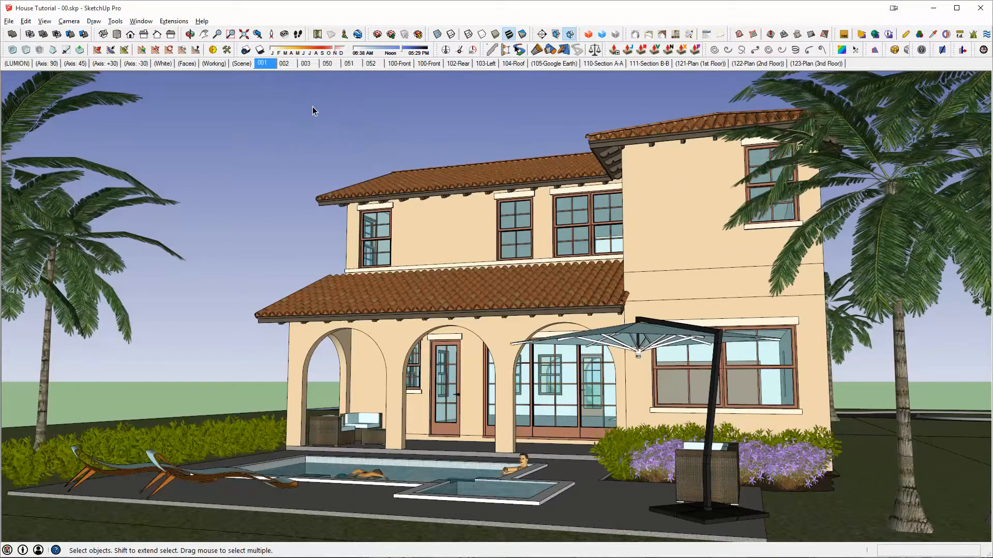
- Add a new scene after scene 002 from the current view, and delete that scene again
right_click(283, 63)
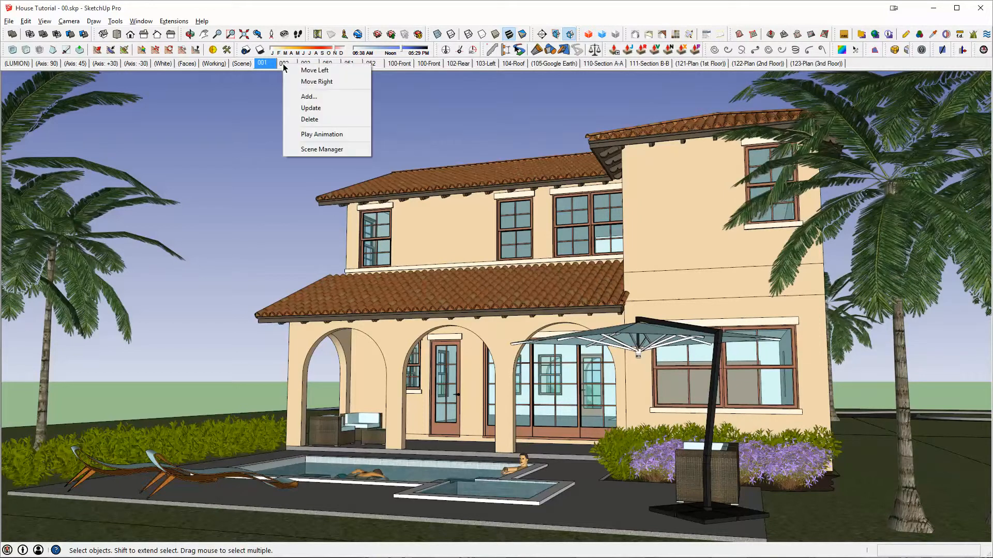
left_click(309, 98)
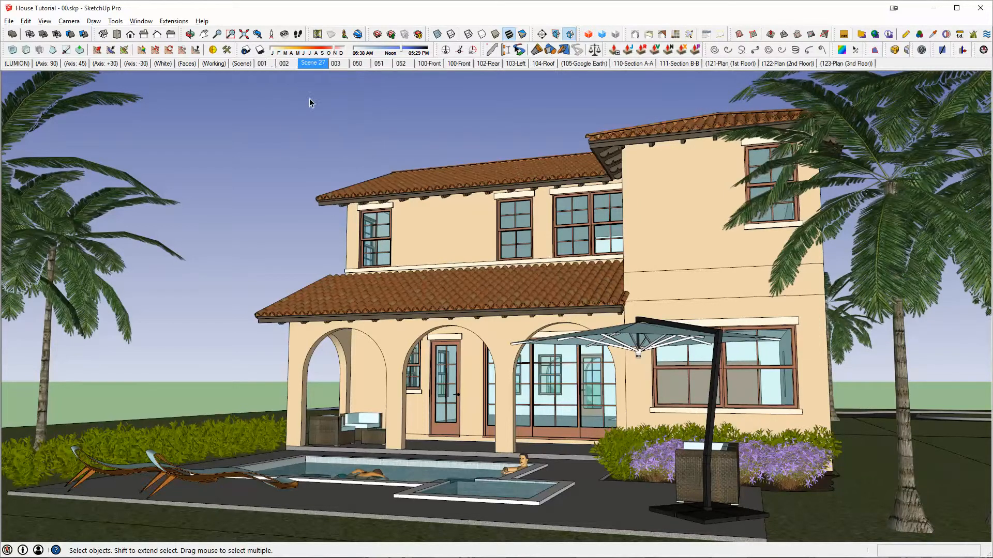
right_click(311, 64)
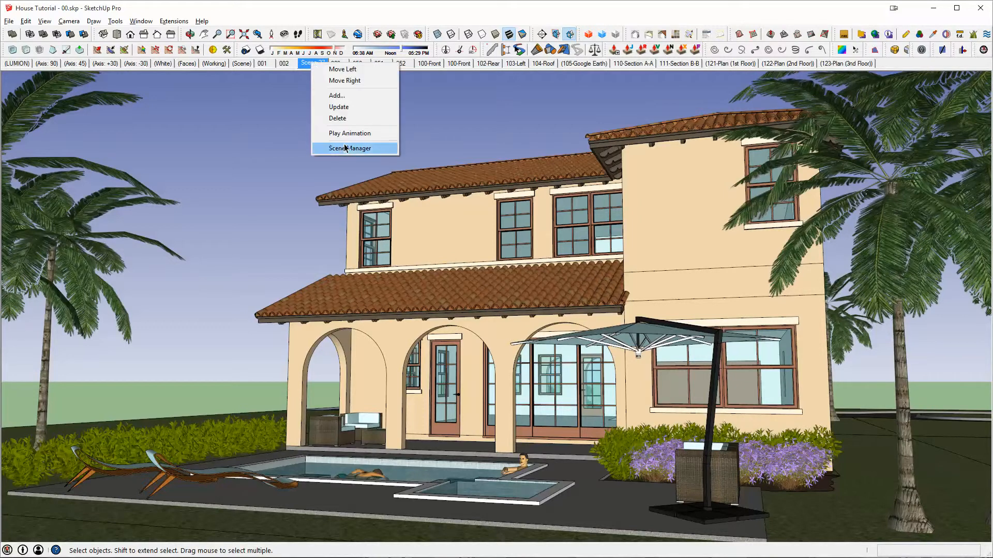
left_click(338, 119)
left_click(493, 312)
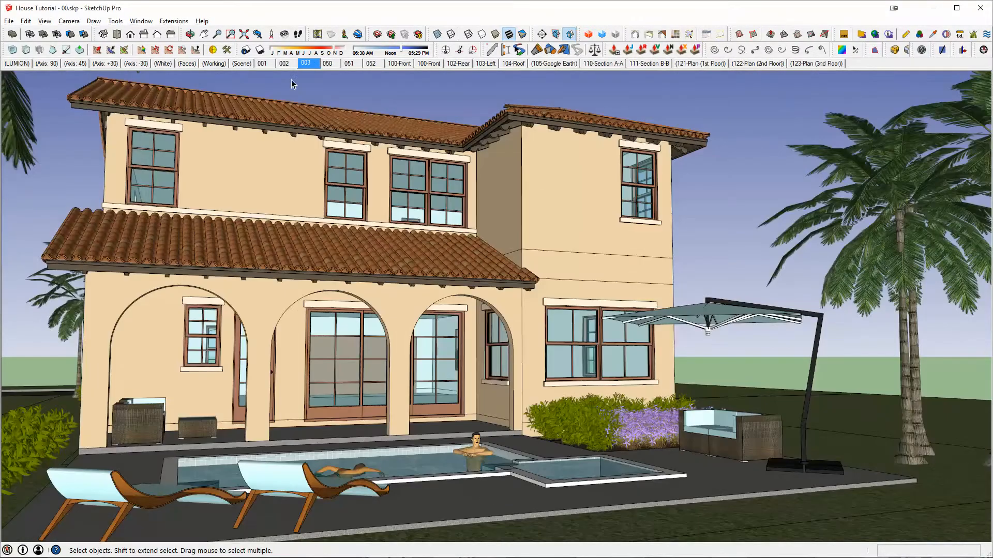
- Switch between scenes 002 and 003 to compare their stored camera views, ending on scene 003
left_click(286, 63)
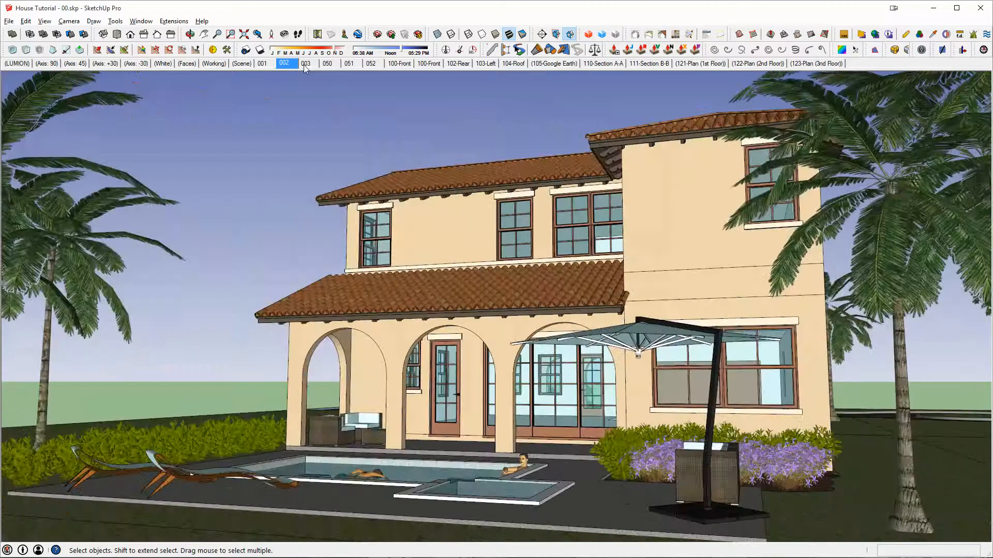
left_click(285, 64)
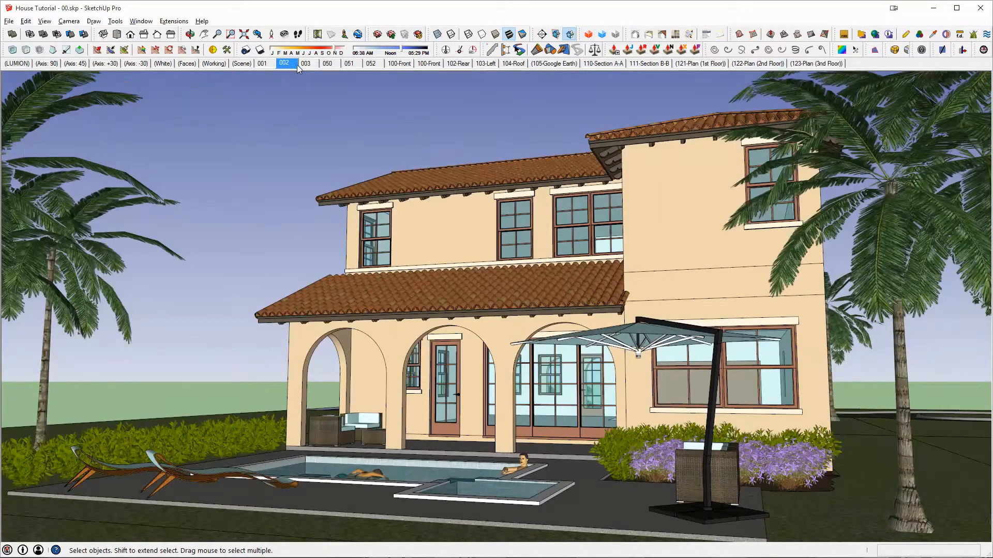
left_click(304, 63)
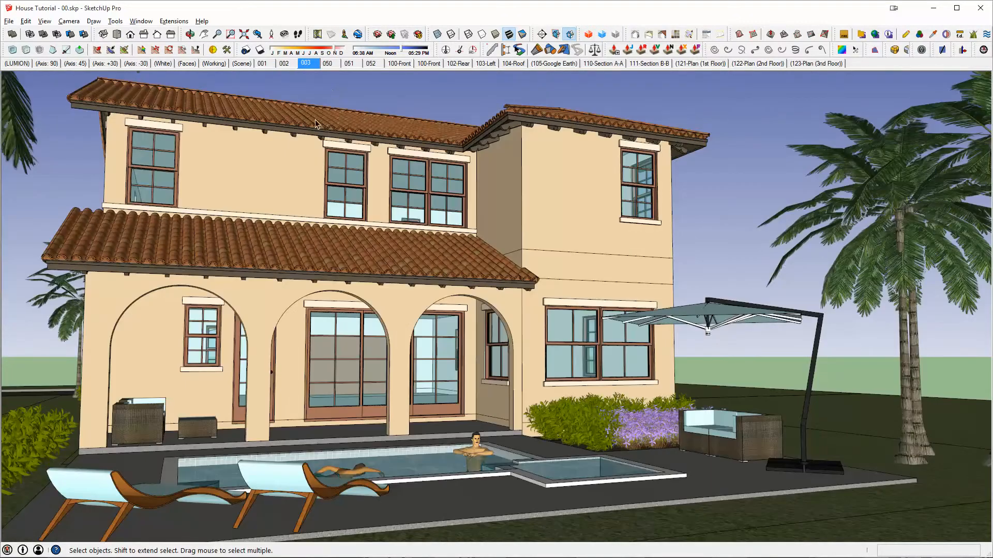
- Switch the camera in scene 003 to Two-Point Perspective and pan to recompose the rear view of the house
left_click(67, 21)
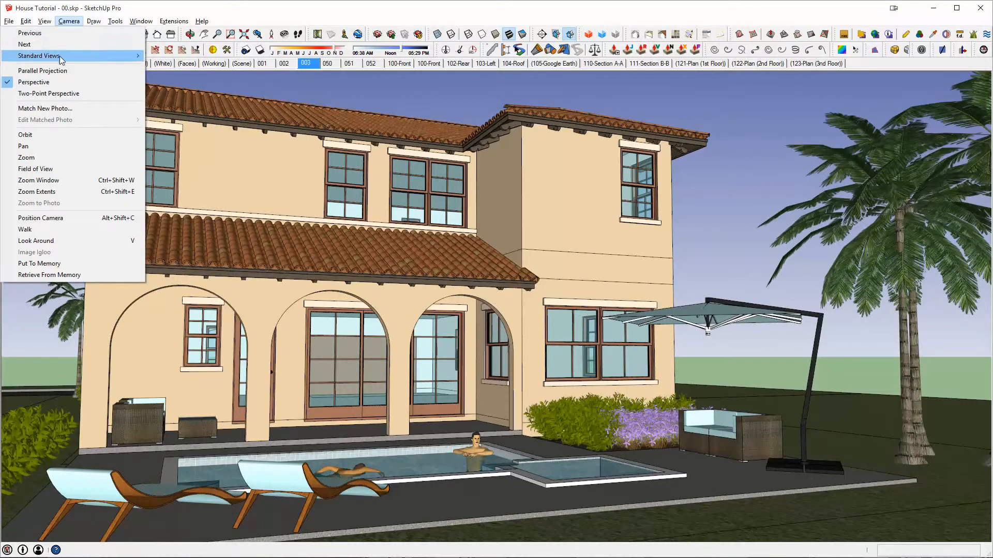
left_click(64, 95)
left_click_drag(420, 185, 476, 238)
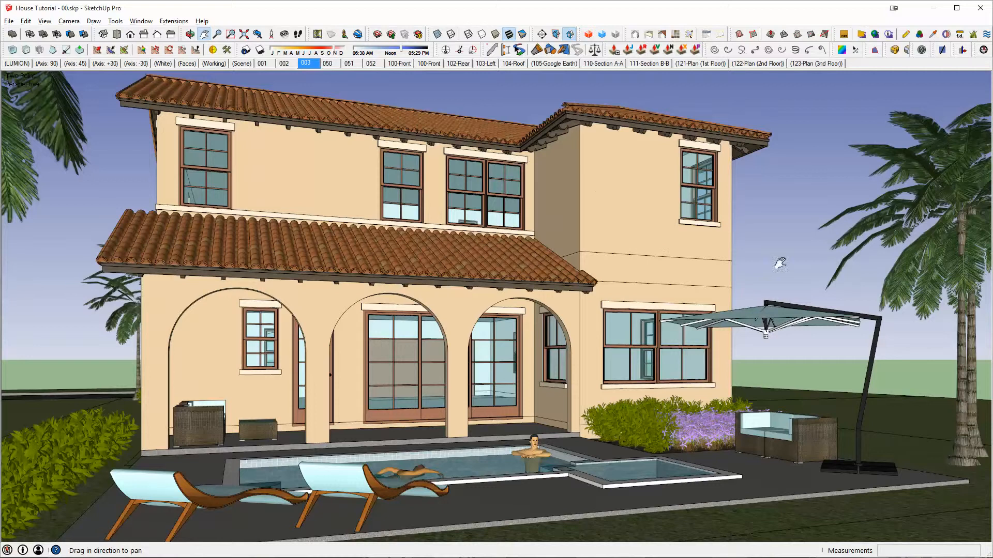
- Recompose the two-point perspective view of the house's rear facade, update scene 002 with it and recall that scene
left_click_drag(313, 187, 231, 197)
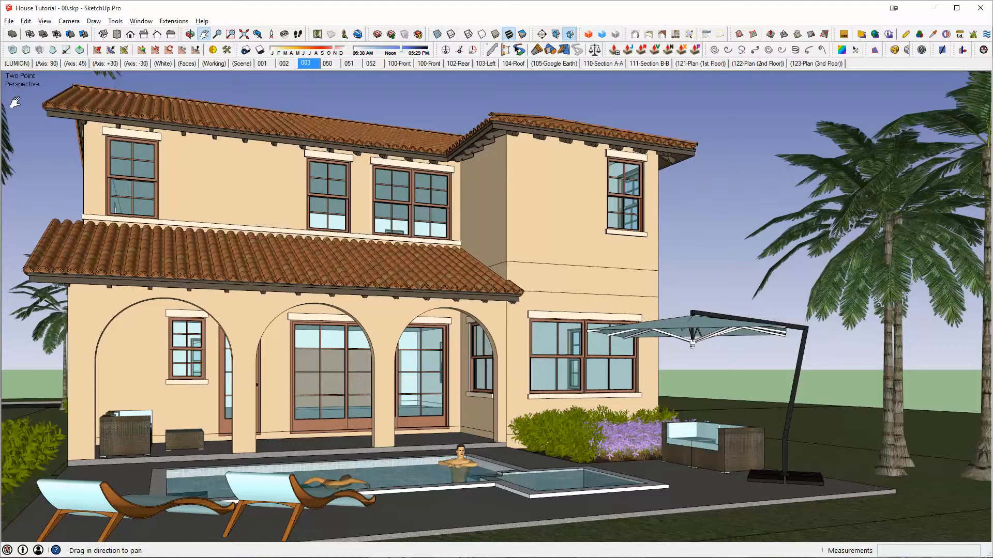
left_click_drag(326, 279, 413, 286)
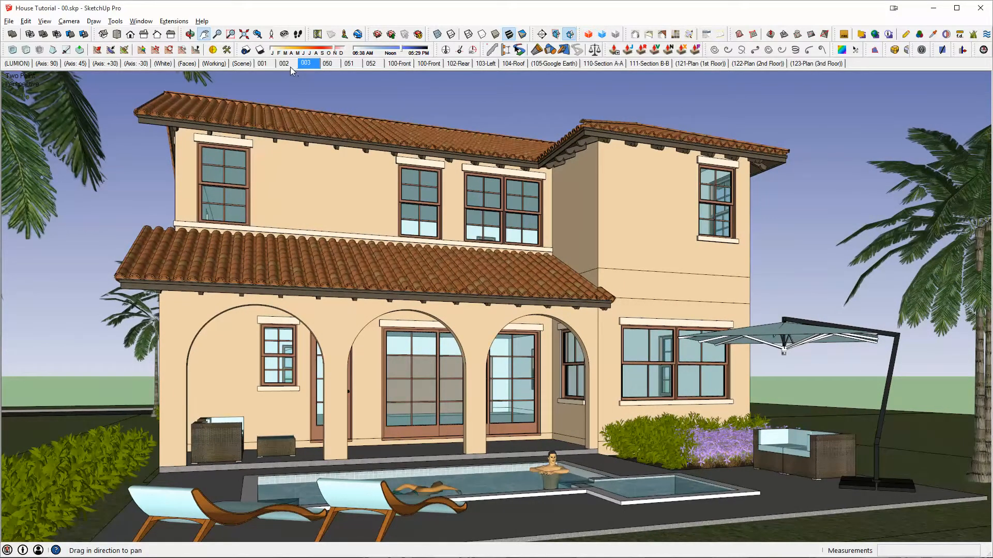
right_click(287, 63)
left_click(311, 106)
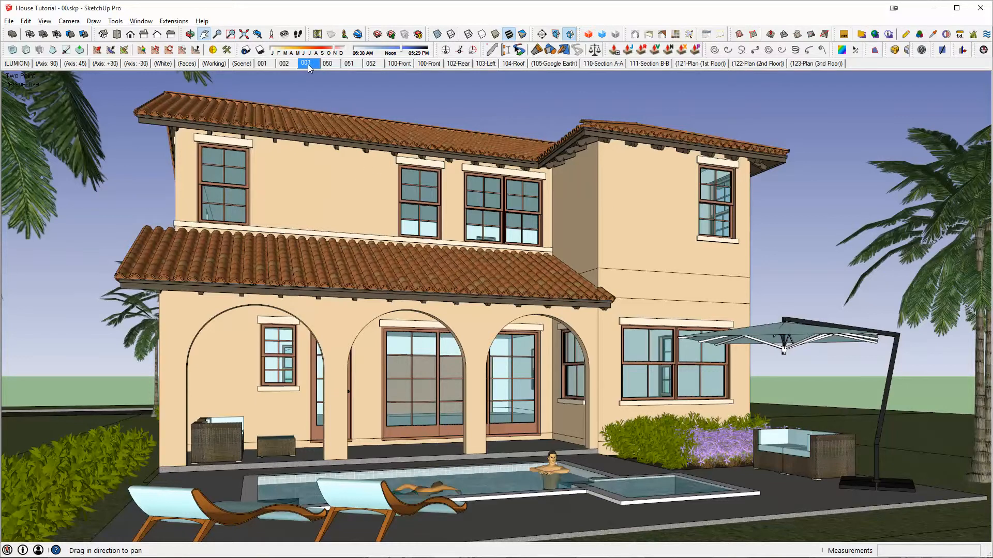
left_click_drag(406, 179, 331, 163)
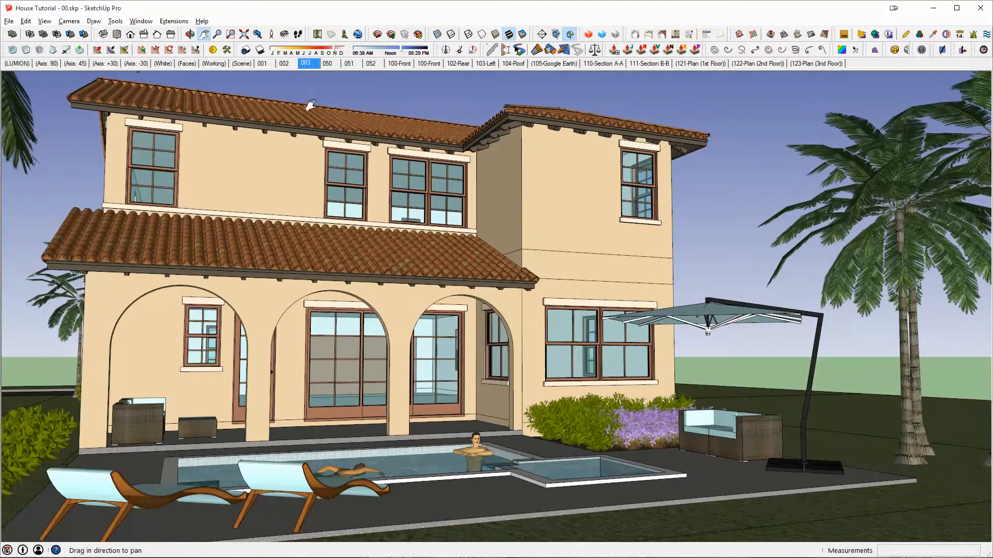
left_click(285, 63)
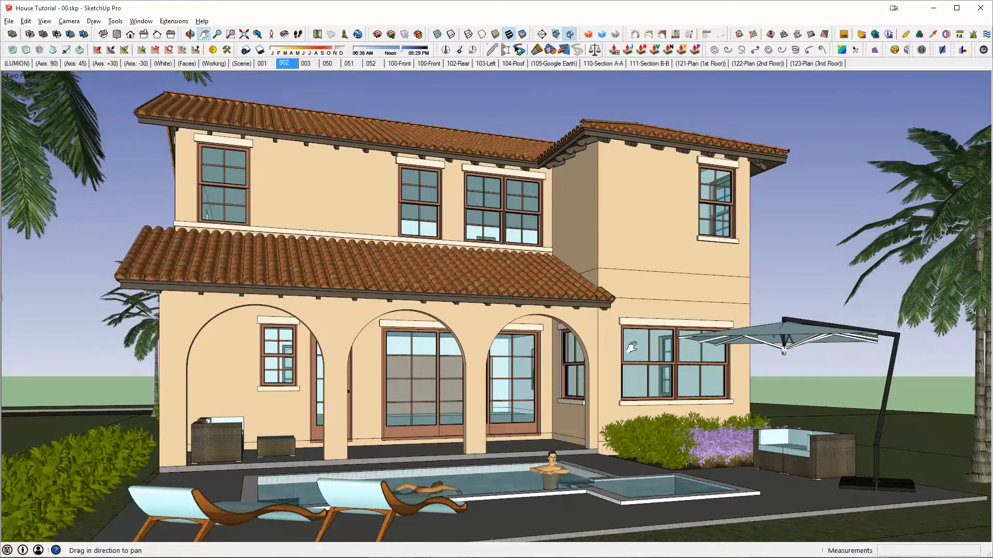
- Position the camera at a 5' 6" eye height on the ground behind the pool, facing the rear of the house
left_click(271, 34)
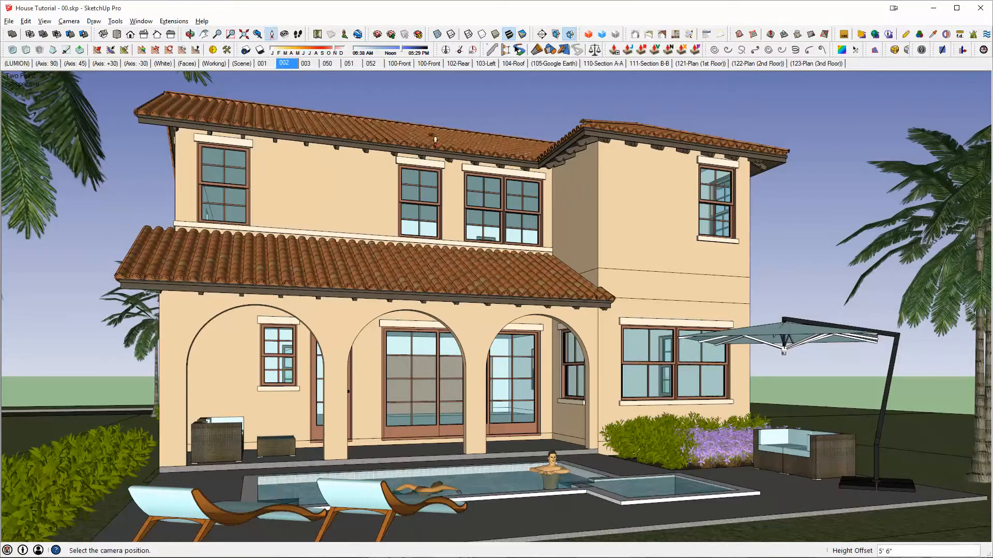
middle_click_drag(628, 238, 522, 388)
scroll(602, 327, "down", 4)
scroll(604, 328, "down", 2)
left_click(533, 414)
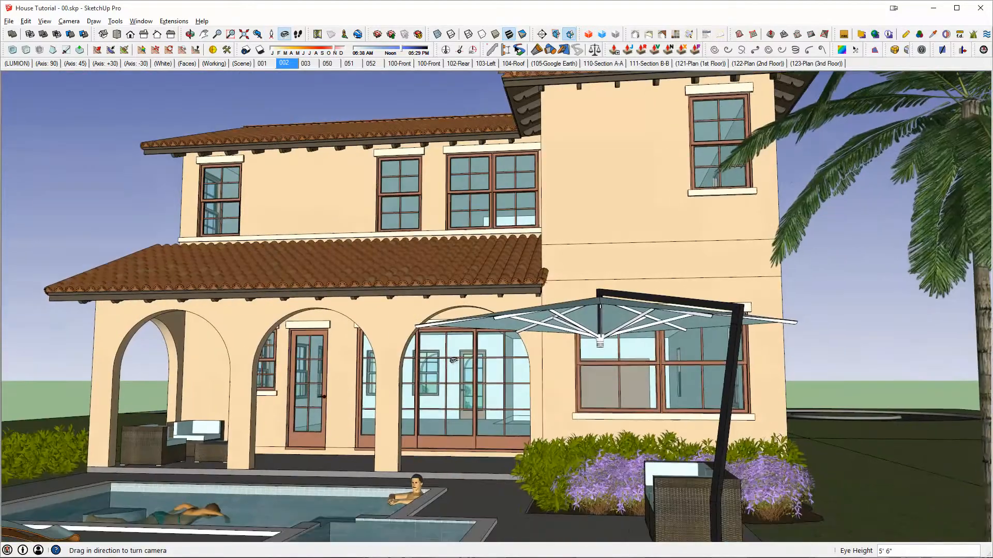
- Walk the camera back from the pool and look around until the whole rear facade and the palms are framed
right_click(462, 223)
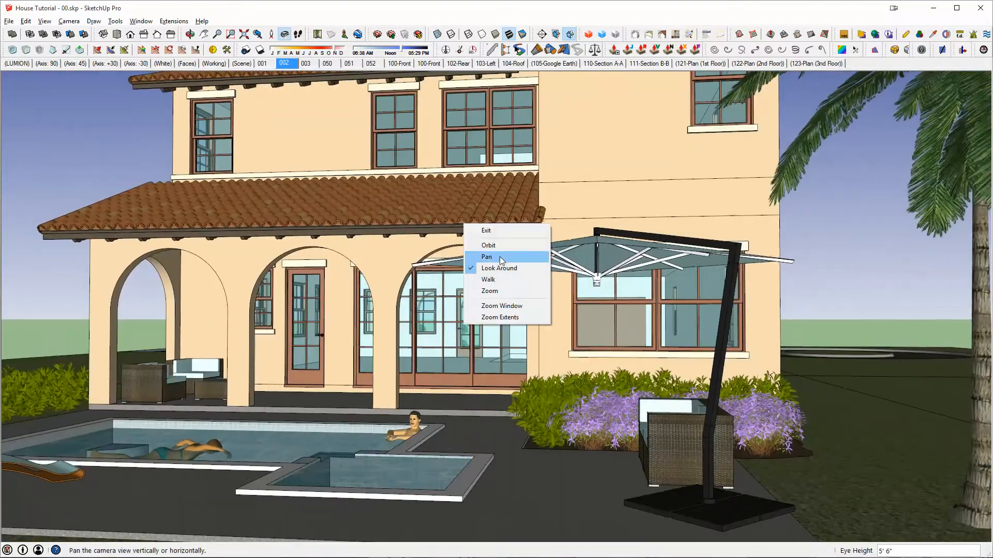
left_click(500, 278)
left_click_drag(495, 213, 497, 229)
right_click(498, 230)
left_click(532, 274)
left_click_drag(533, 274, 552, 236)
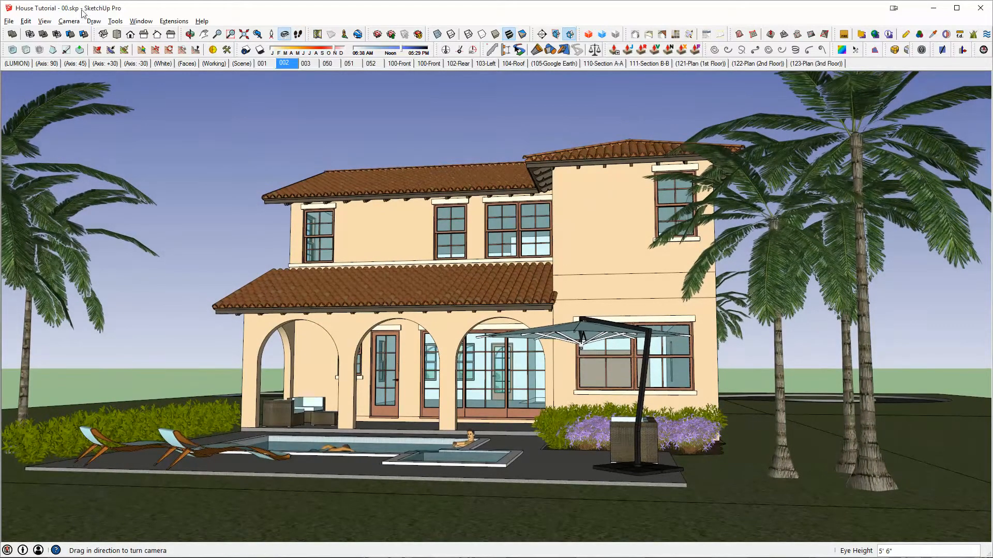
- Switch the camera to Two-Point Perspective and pan to recompose the distant rear view of the house
left_click(69, 21)
left_click(62, 94)
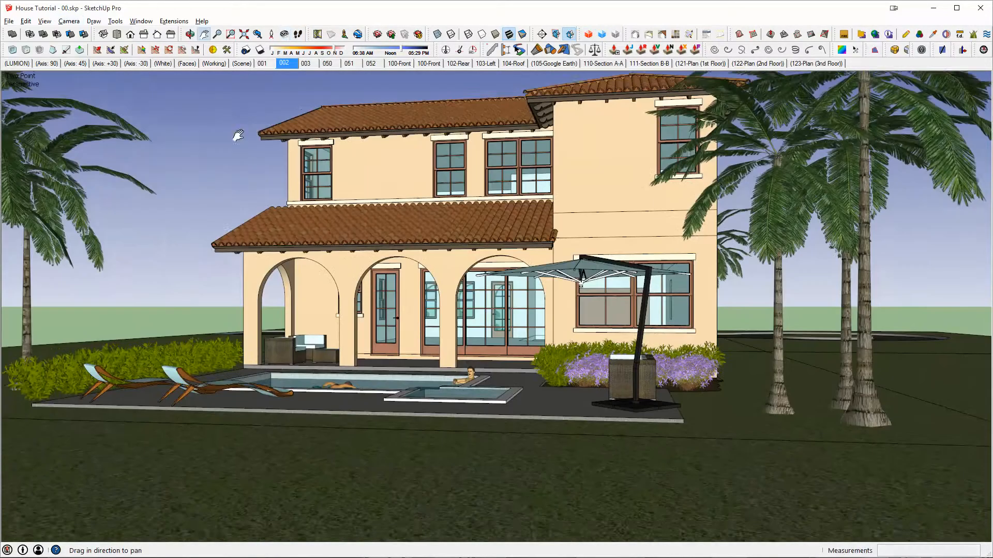
left_click_drag(386, 158, 404, 229)
right_click(405, 230)
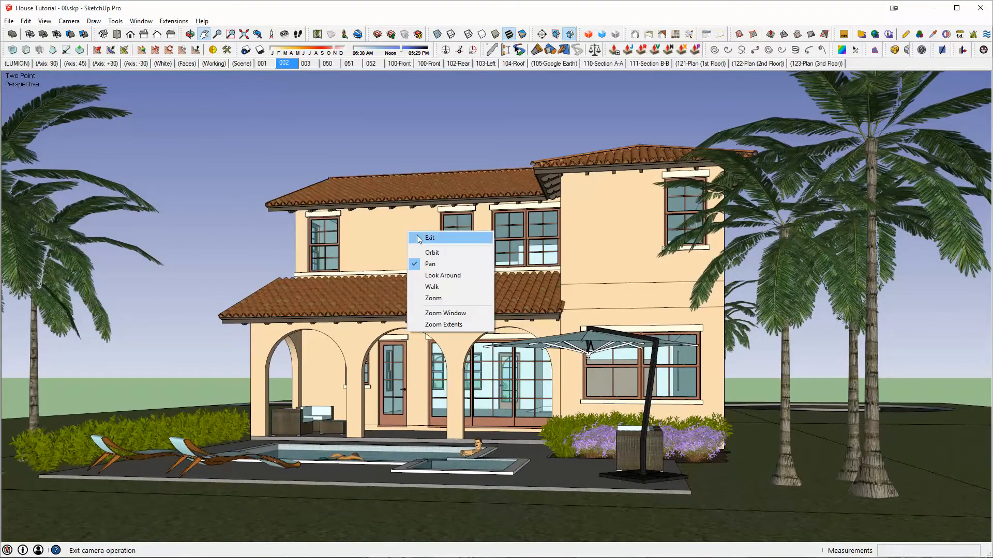
left_click(419, 235)
right_click(305, 64)
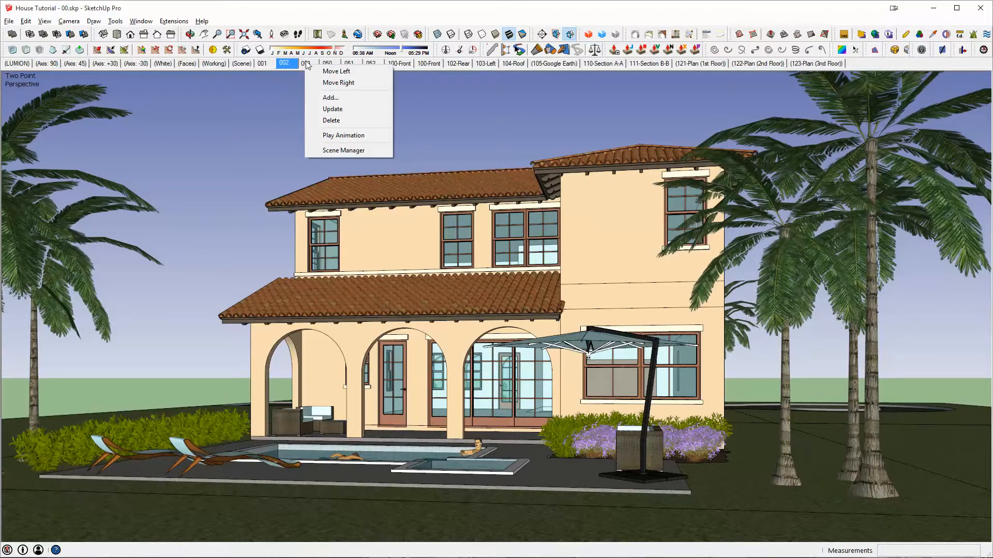
left_click(411, 84)
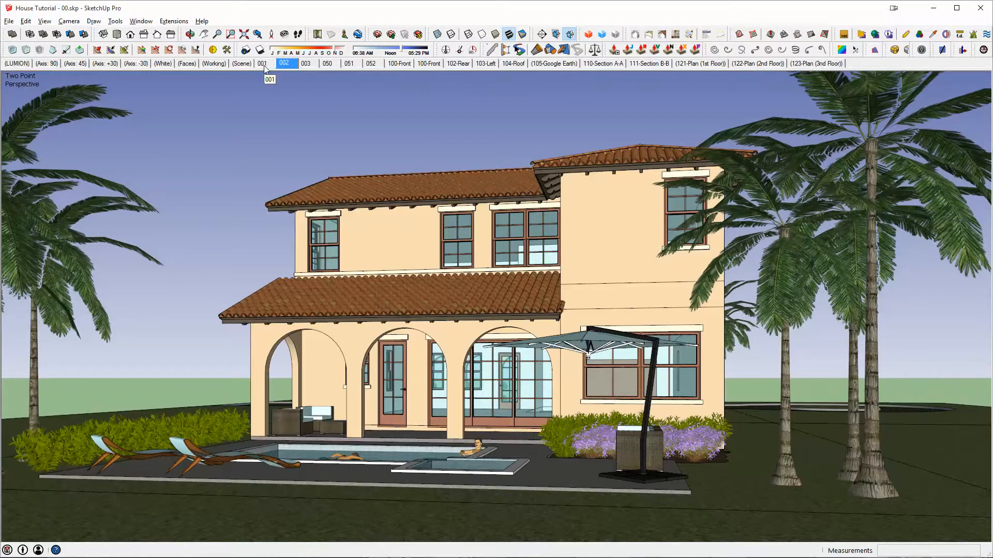
- Activate scene 050 and hide the SITE-CONC Google Earth layer in its aerial view
middle_click_drag(585, 224, 822, 317)
scroll(587, 239, "down", 3)
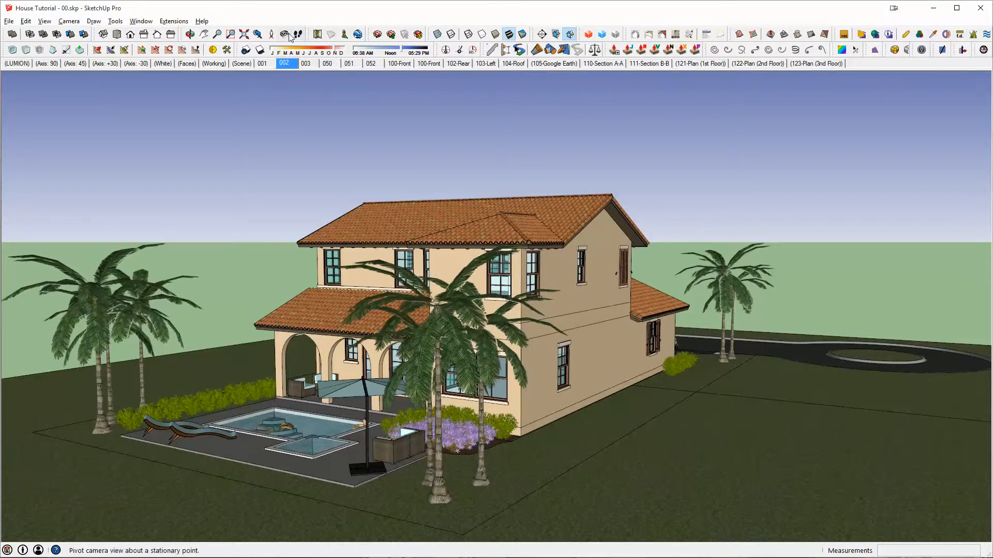
left_click(333, 64)
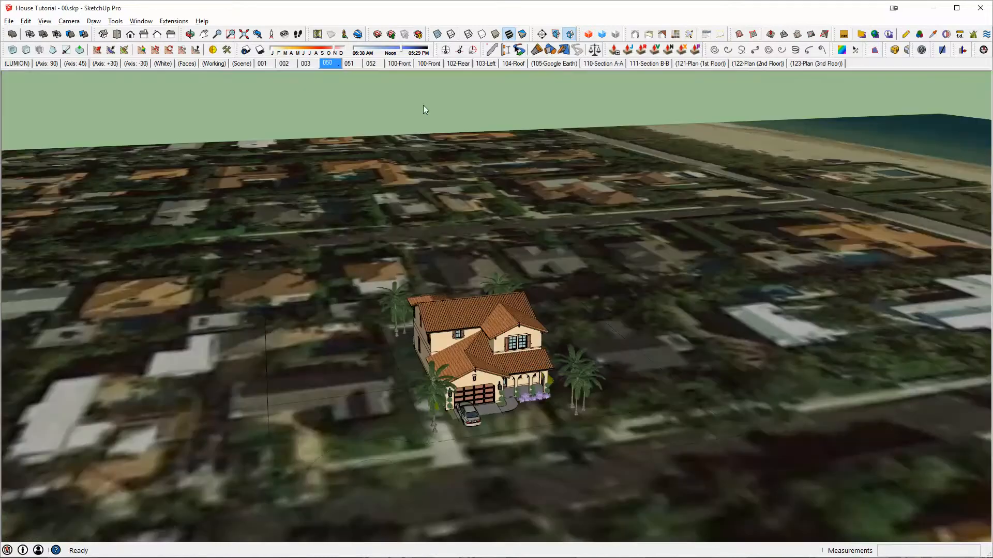
scroll(436, 381, "up", 3)
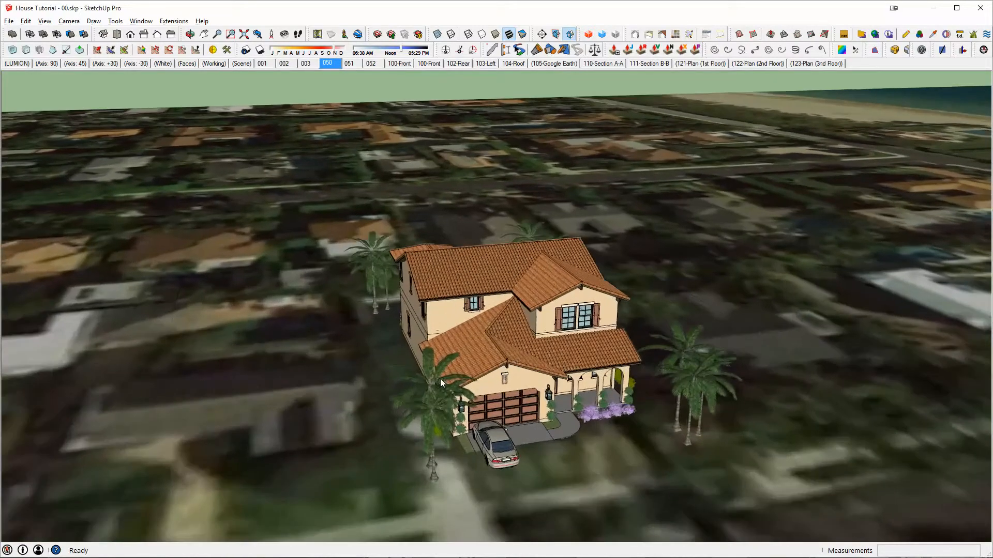
middle_click_drag(521, 362, 479, 319, "shift")
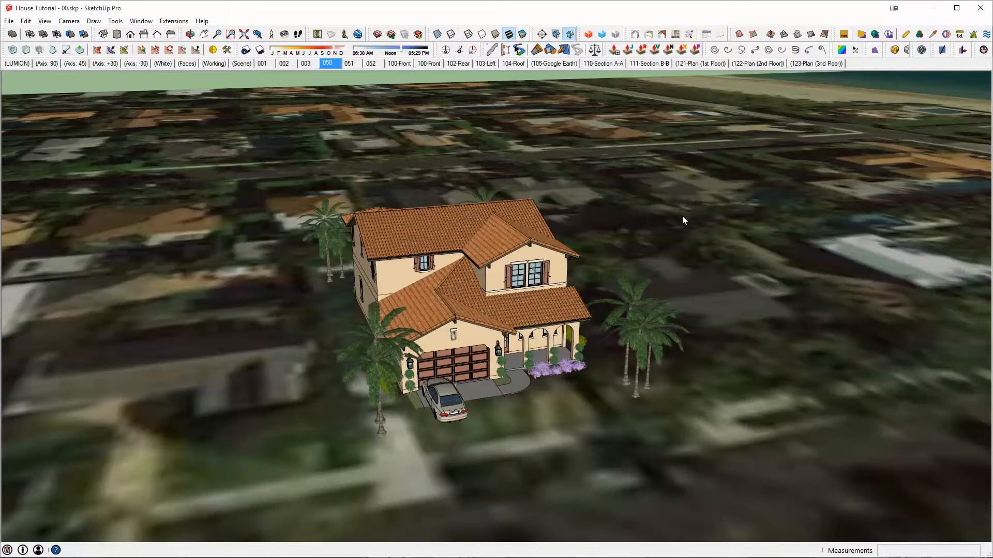
key("shift+l")
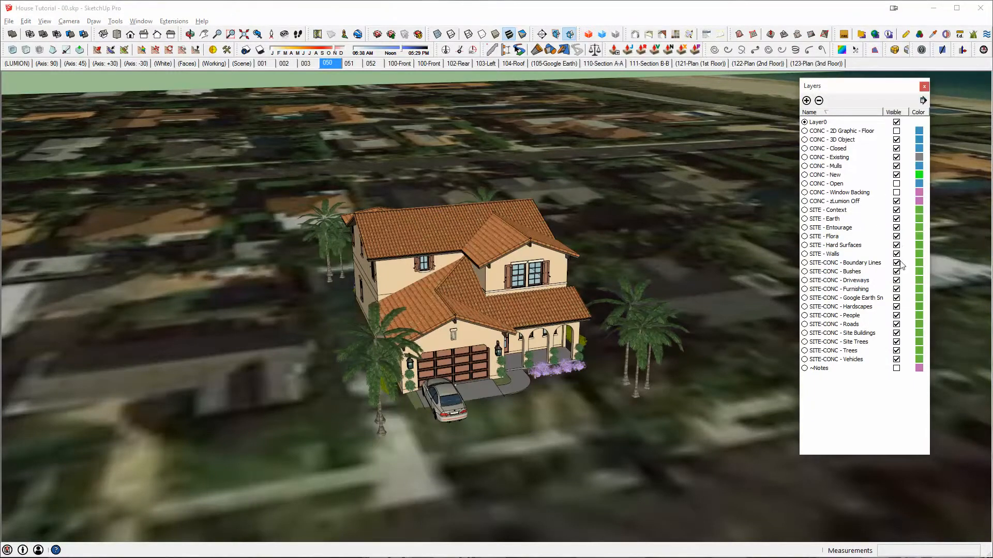
left_click(896, 298)
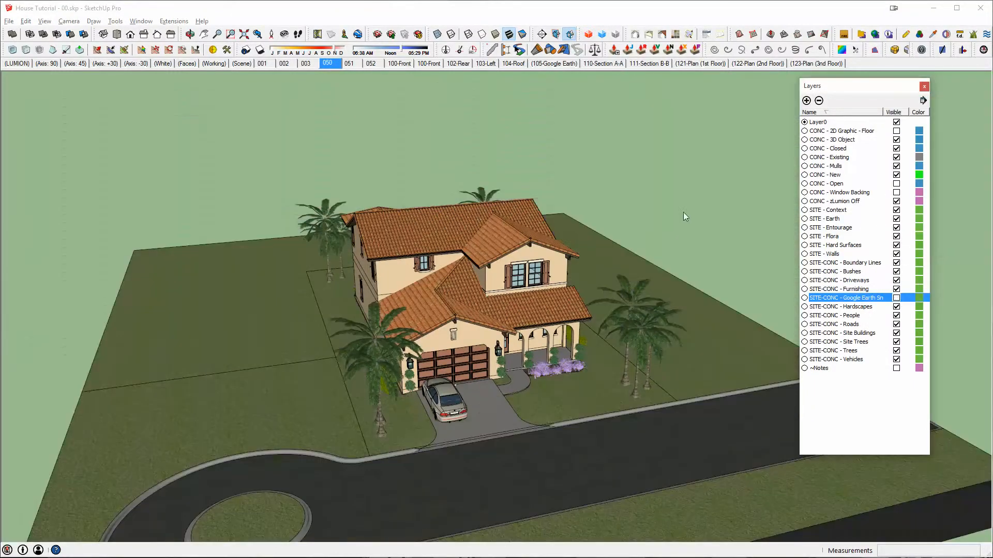
left_click(924, 87)
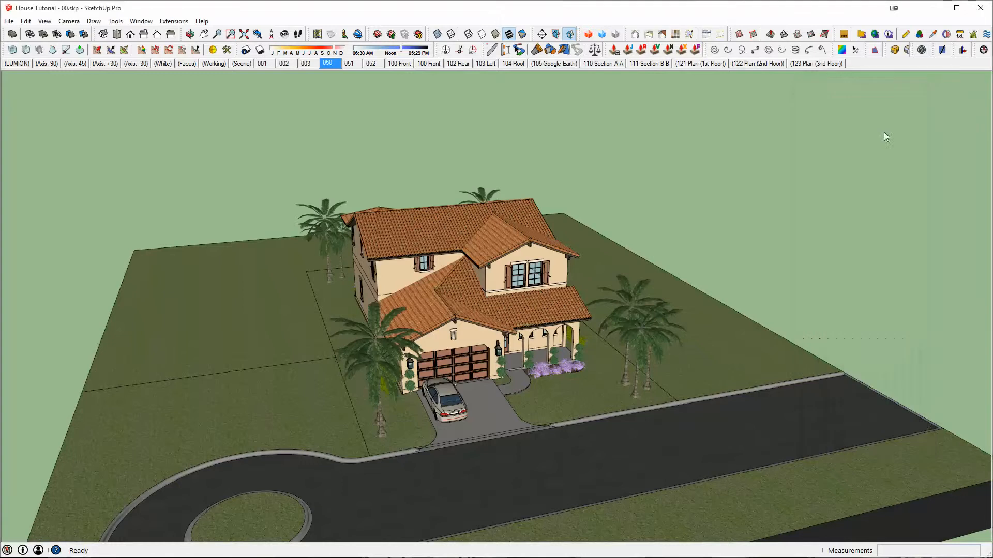
- Frame a closer aerial view of the house's front with the garage and driveway, and update scene 050 with it
middle_click_drag(685, 179, 639, 268, "shift")
scroll(675, 180, "up", 1)
scroll(676, 180, "up", 2)
right_click(327, 63)
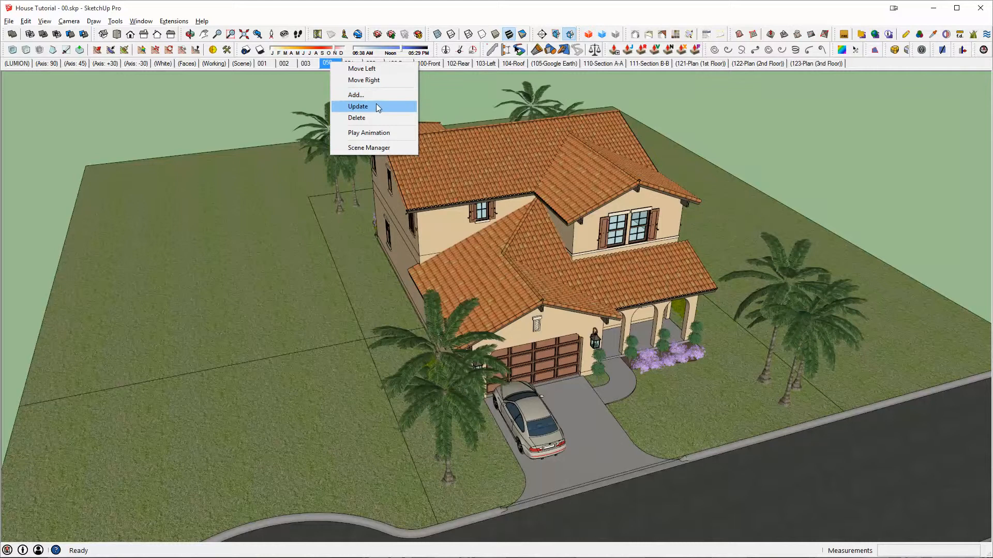
left_click(376, 108)
- Activate scene 051, reframe it as a closer aerial view of the house front with the cul-de-sac, and update the scene
left_click(349, 63)
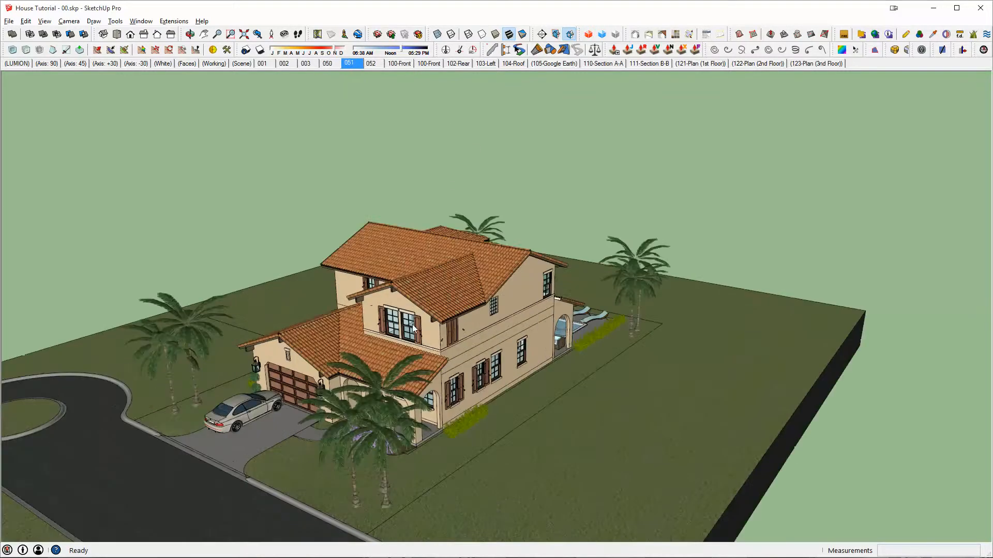
scroll(413, 329, "up", 1)
middle_click_drag(413, 328, 500, 271)
scroll(494, 270, "down", 1)
left_click_drag(500, 271, 588, 289)
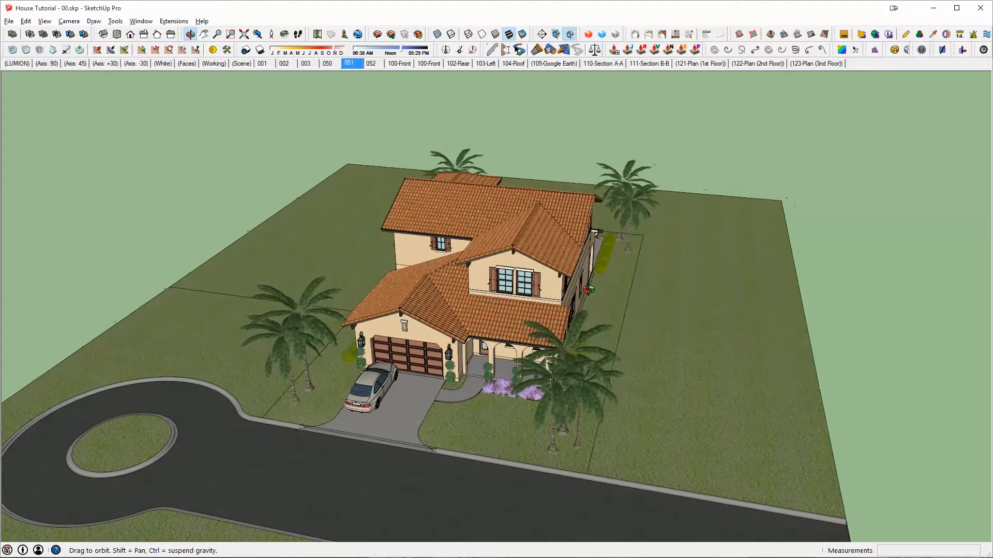
right_click(354, 63)
left_click(395, 110)
- Orbit to an aerial view of the rear of the house and pool, and update scene 052 with it
middle_click_drag(248, 227, 31, 130)
middle_click_drag(533, 251, 457, 325)
right_click(372, 63)
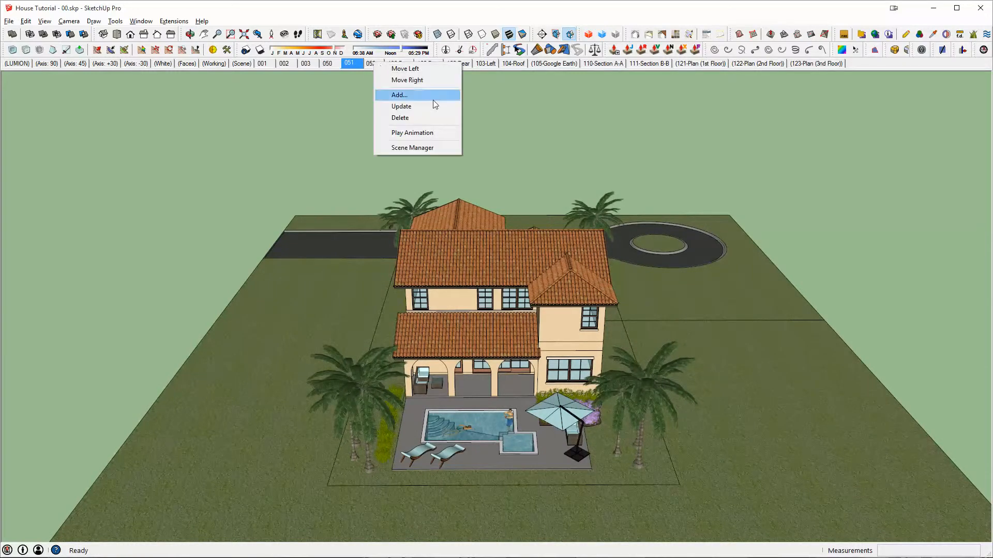
left_click(424, 108)
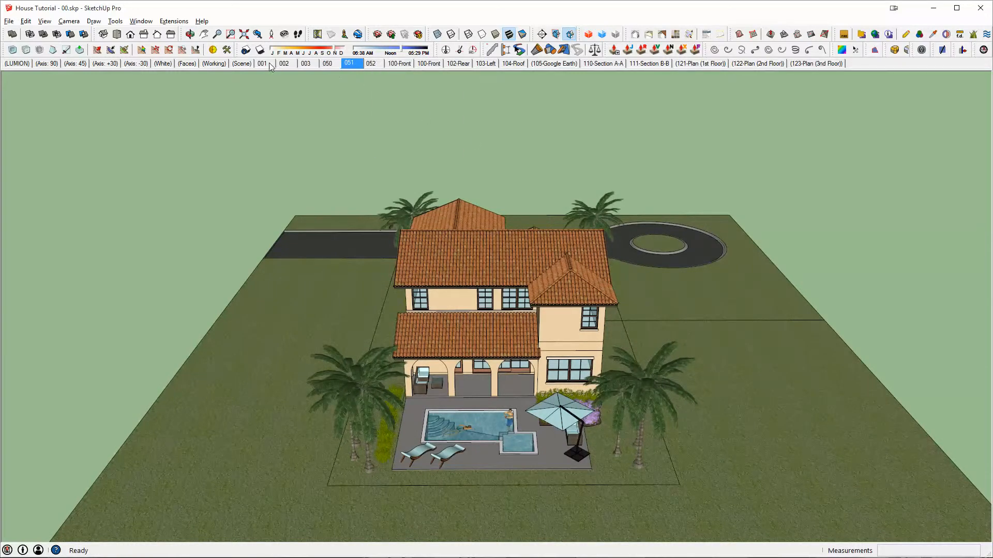
- Activate the Front Elevation scene 100-Front, enlarge and centre the house in the view, and update the scene
left_click(404, 64)
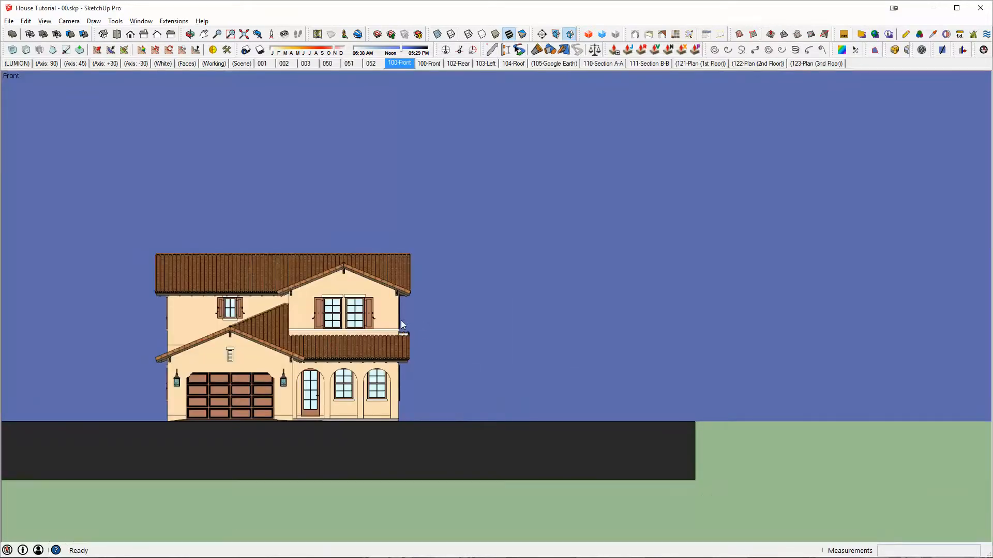
scroll(261, 340, "up", 4)
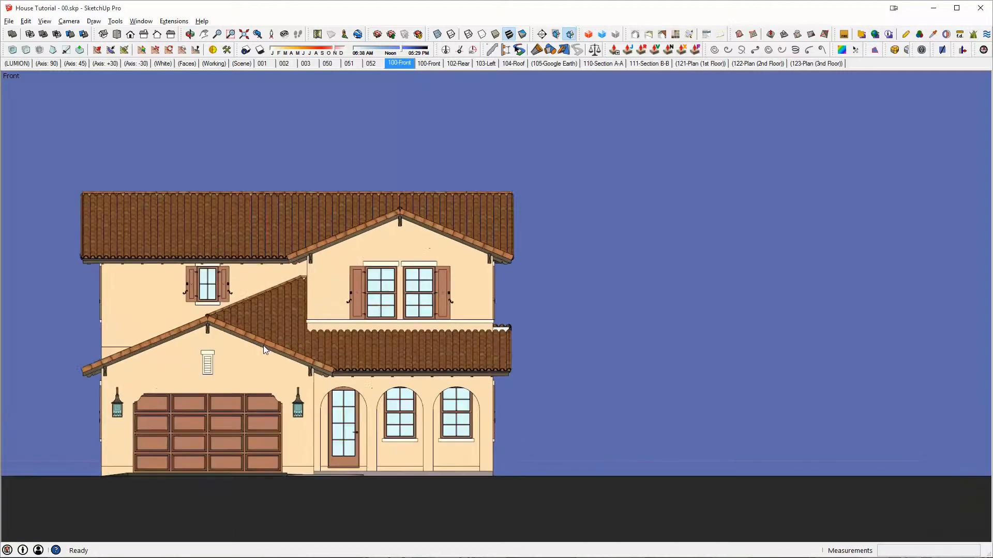
middle_click_drag(263, 346, 471, 337, "shift")
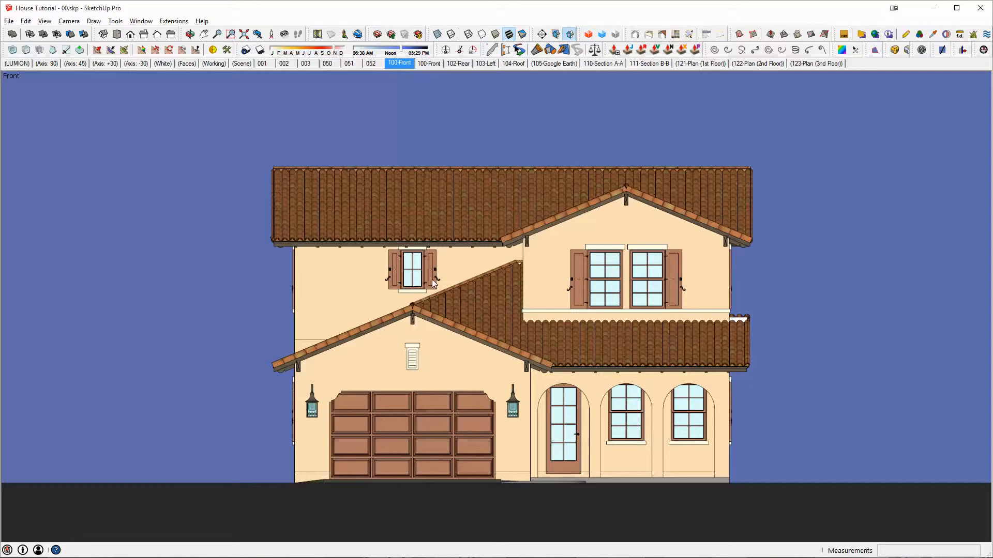
right_click(399, 63)
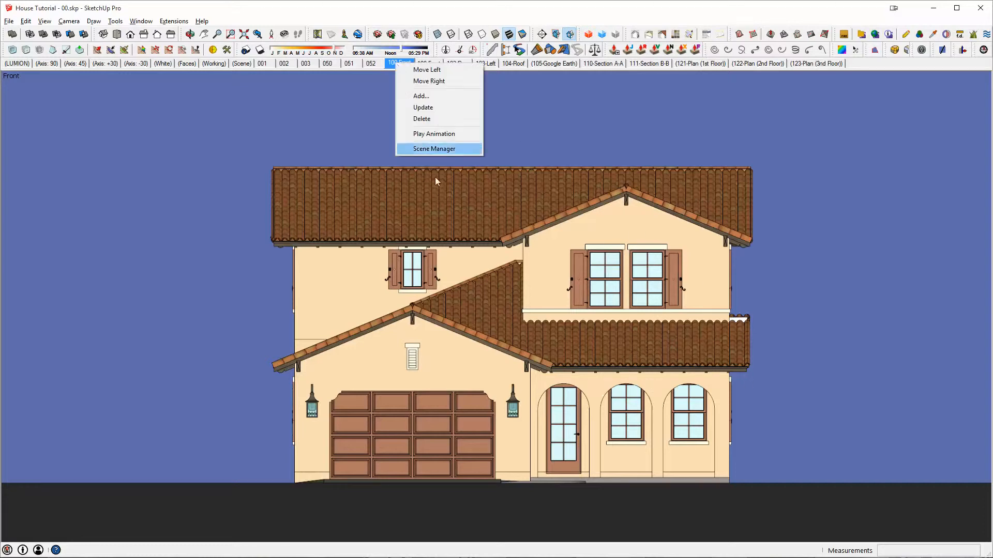
left_click(424, 110)
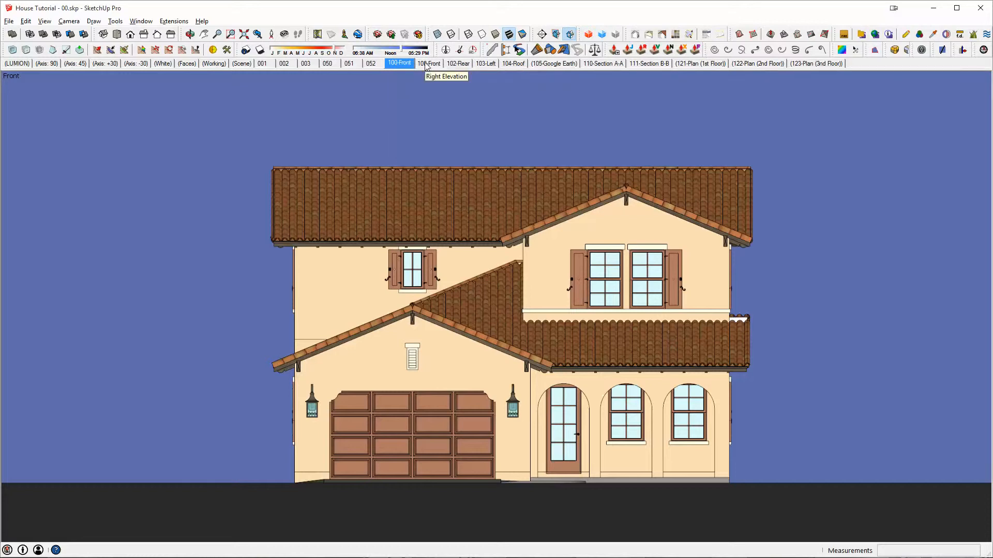
- Rename the Right Elevation scene to 101-Right in the scene manager
right_click(426, 64)
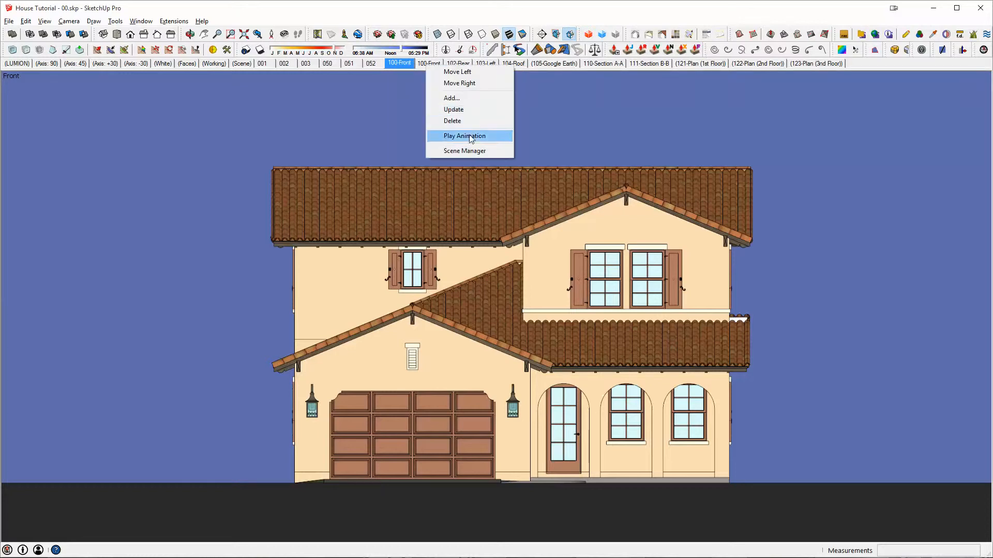
left_click(464, 150)
left_click_drag(296, 101, 250, 103)
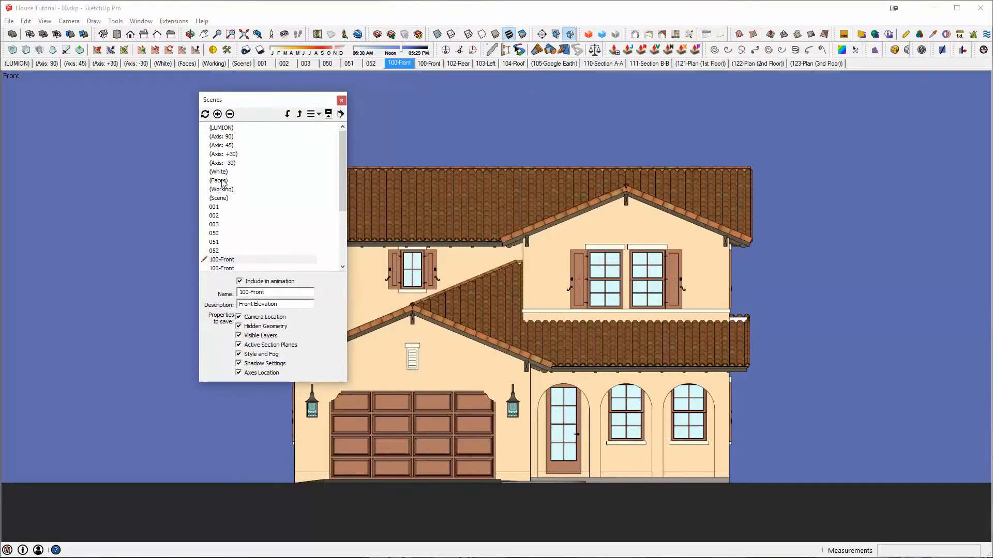
left_click(342, 266)
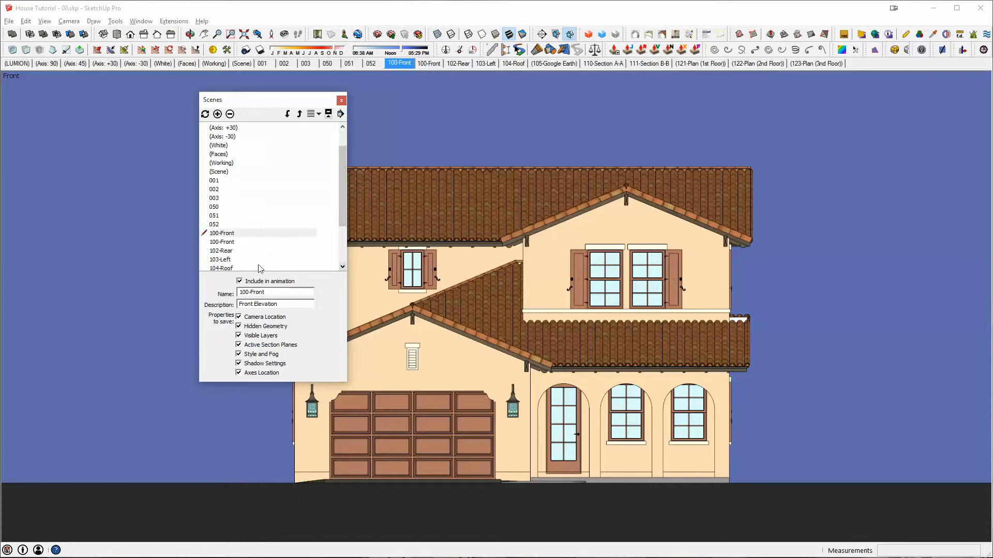
left_click(211, 242)
left_click(246, 292)
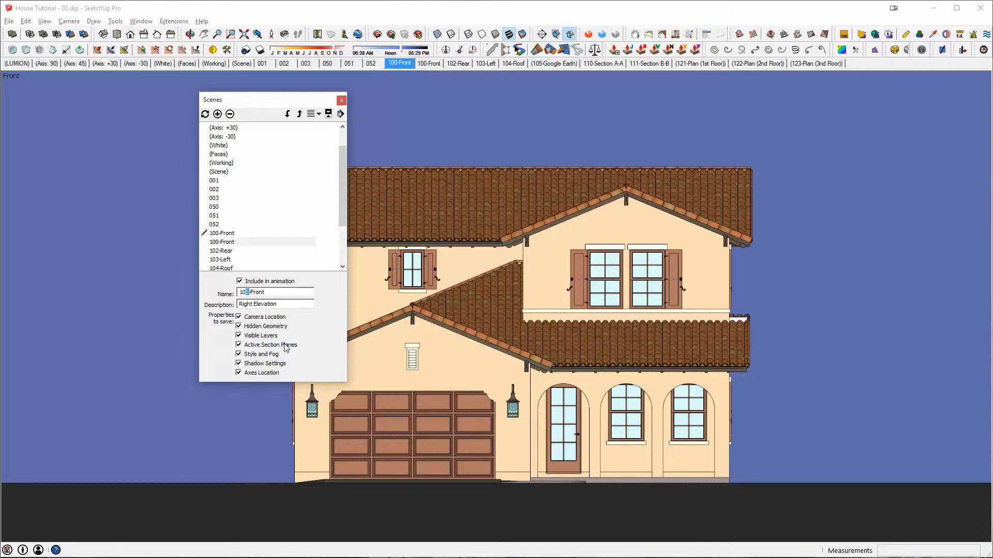
type("1-Right")
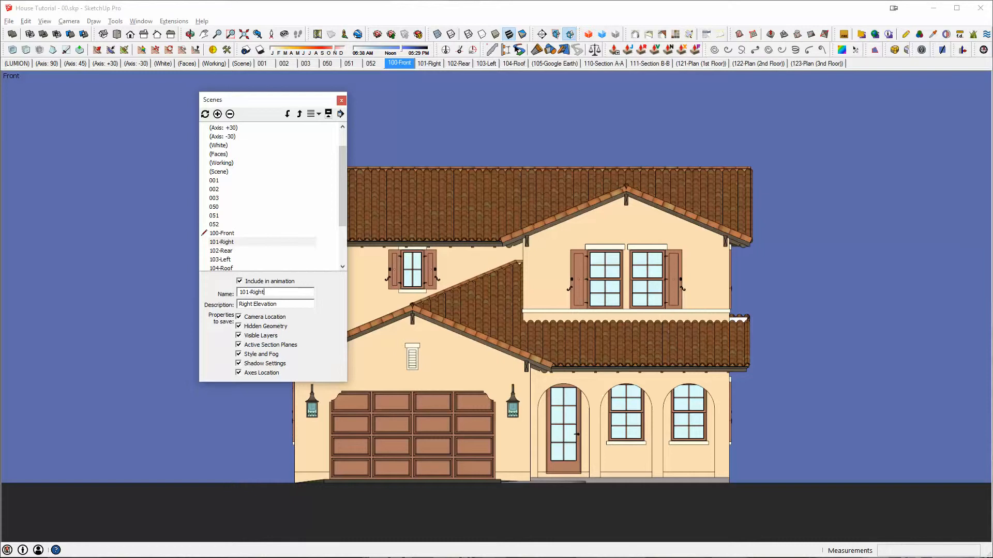
- Close the scene manager, switch to the standard right view, and update scene 101-Right with it
left_click(341, 100)
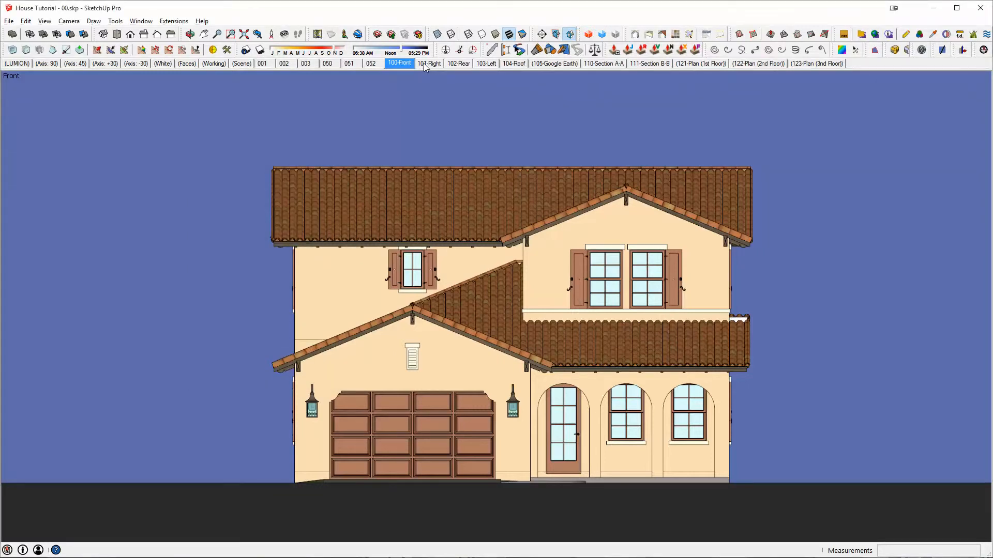
left_click(144, 35)
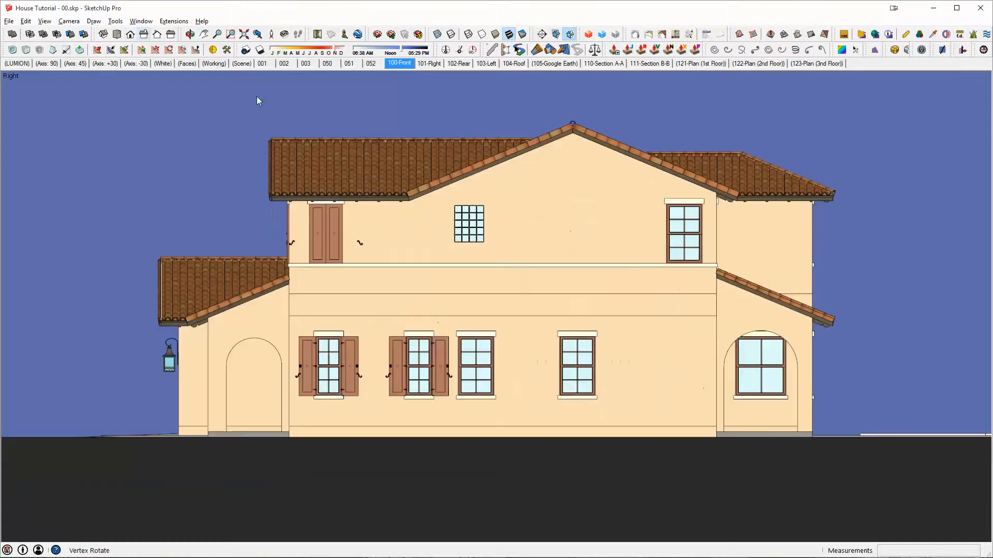
right_click(427, 69)
left_click(468, 107)
- Switch to the standard back view of the house and update scene 102-Rear with it
left_click(156, 35)
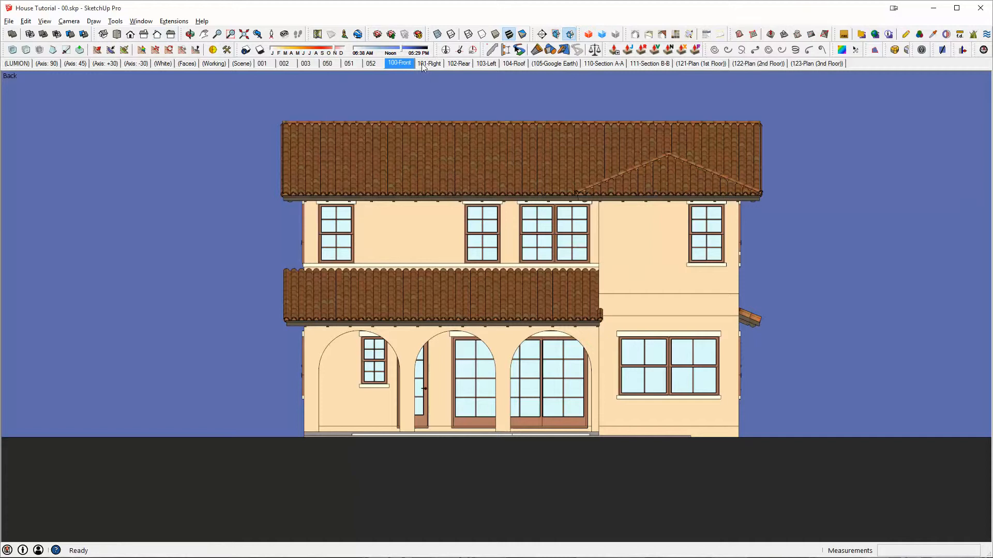
right_click(455, 66)
left_click(481, 109)
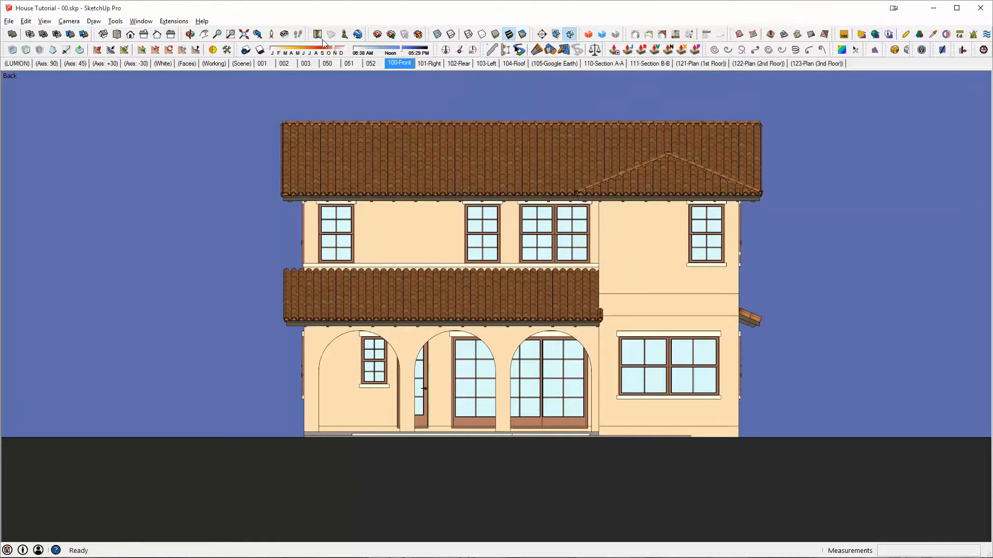
- Switch to the standard left view of the house and update scene 103-Left with it
left_click(170, 35)
right_click(489, 64)
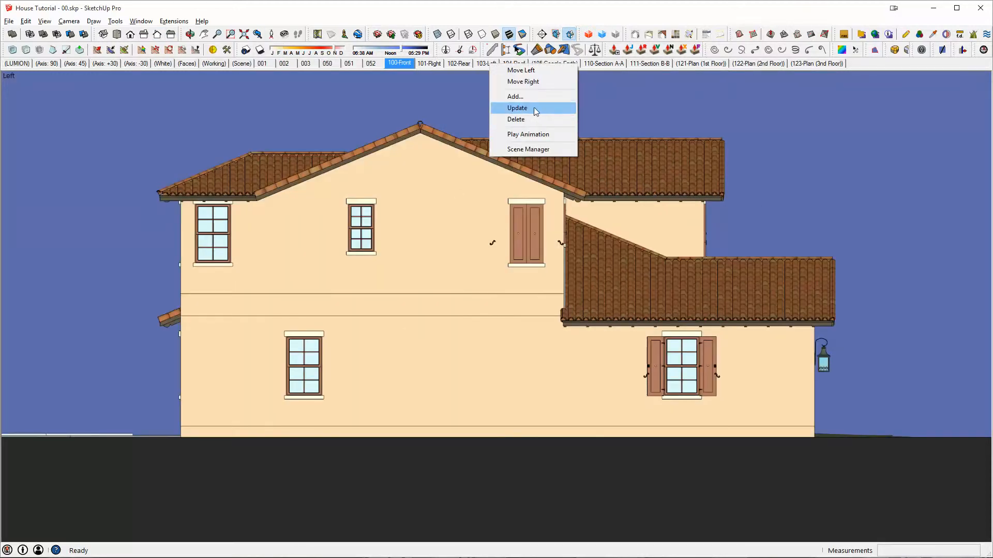
left_click(567, 108)
- Activate scene 104-Roof, frame the house, pool and driveway more closely with Zoom Window, and update the scene
left_click(506, 64)
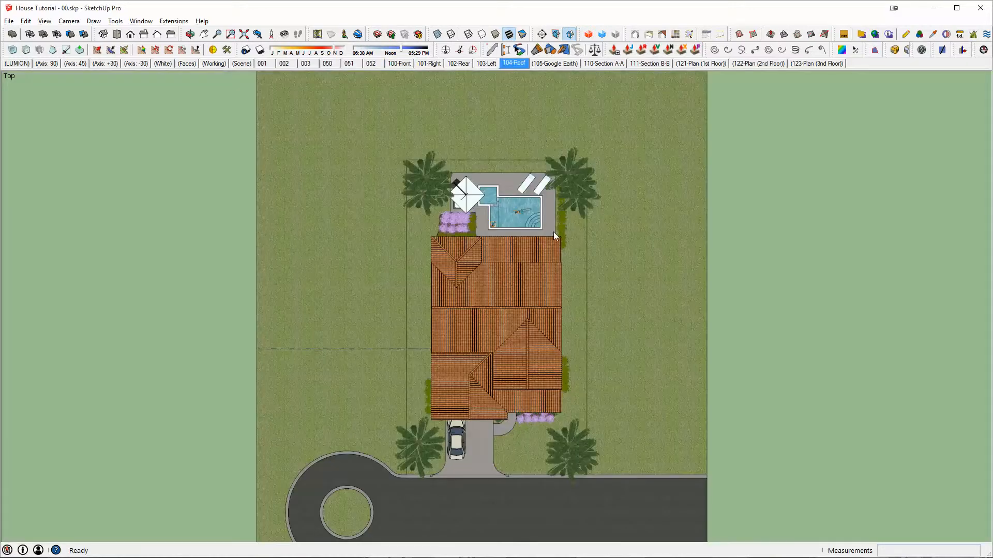
key("ctrl+shift+w")
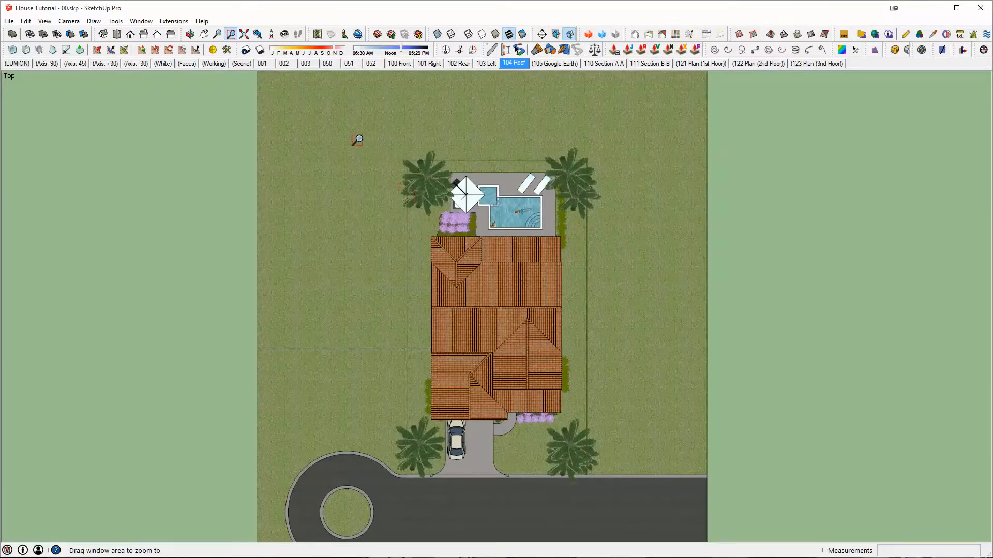
left_click_drag(351, 137, 626, 497)
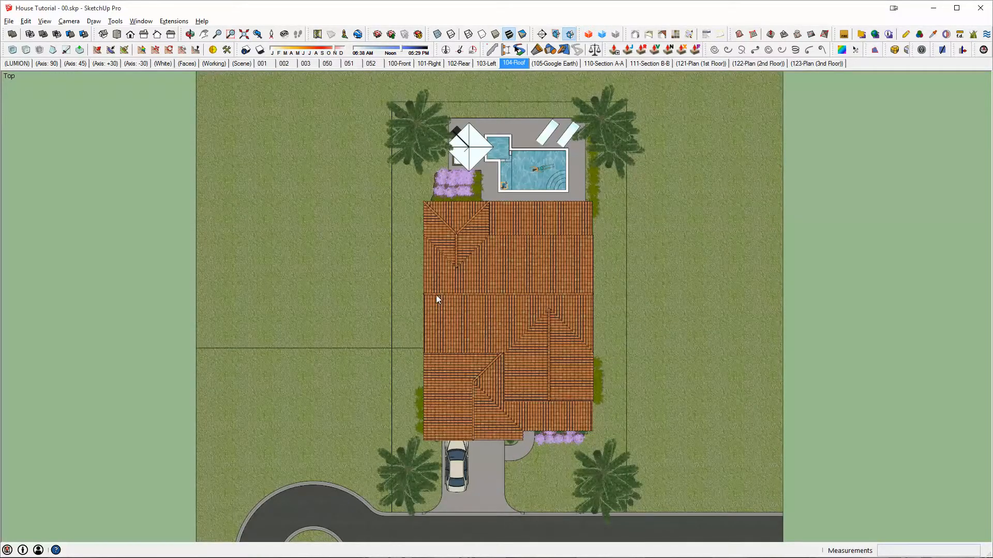
right_click(514, 64)
left_click(543, 109)
- Activate the (105-Google Earth) scene and select the detailed tile roof group of the house
left_click(554, 64)
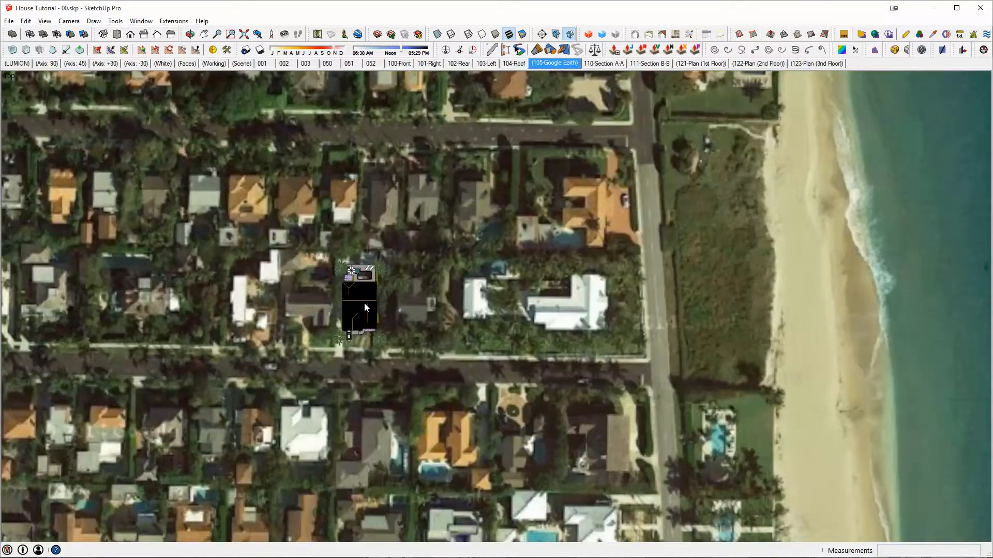
scroll(358, 305, "up", 3)
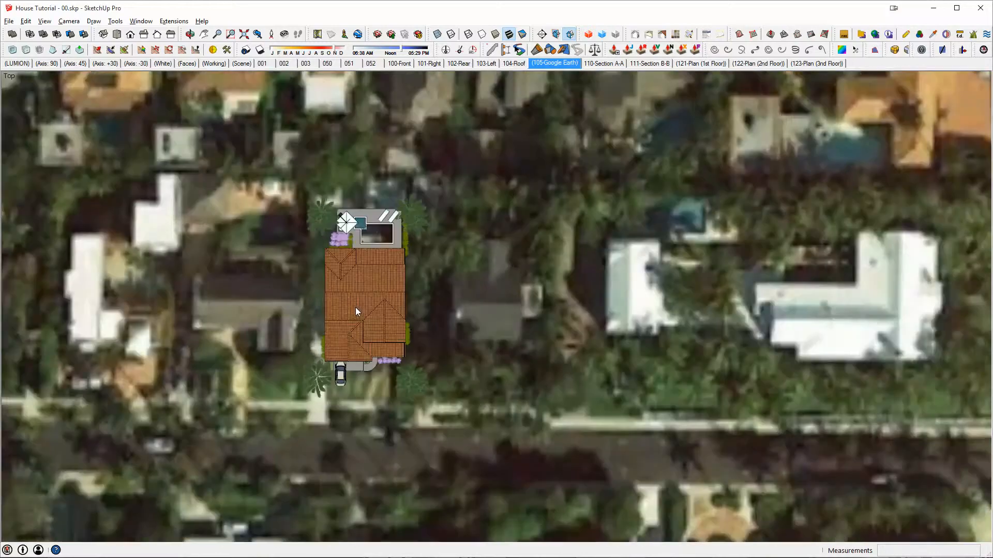
middle_click_drag(355, 307, 622, 305)
scroll(641, 331, "up", 4)
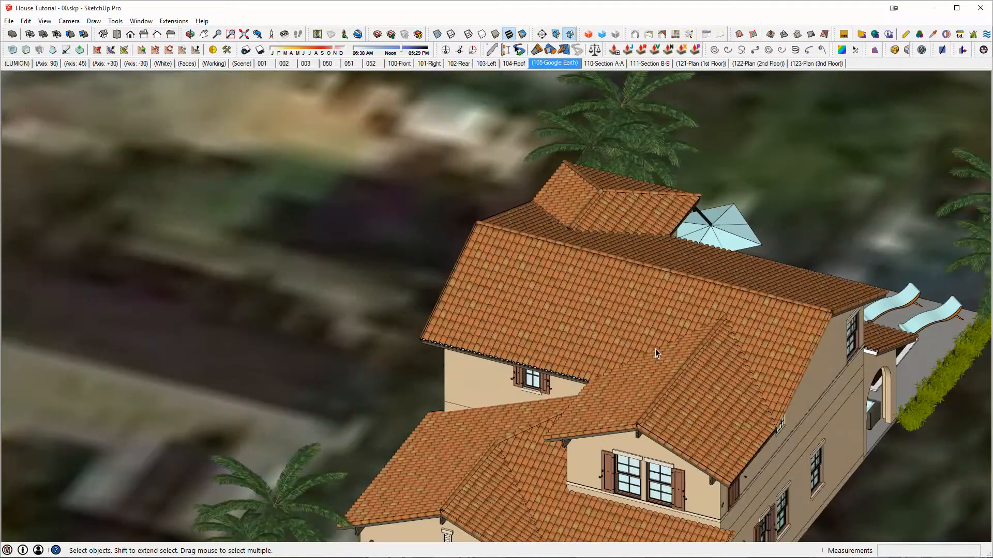
left_click(656, 349)
middle_click_drag(656, 349, 587, 330)
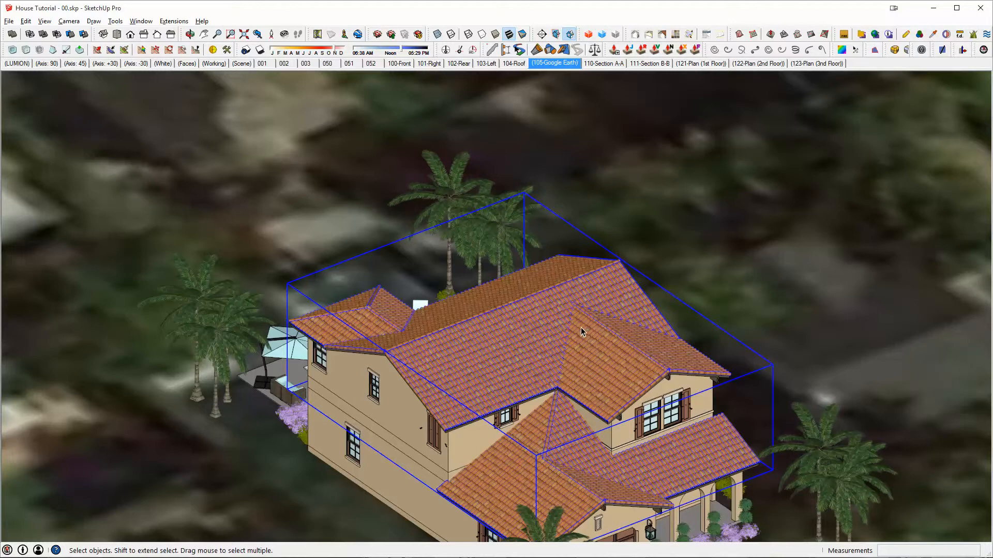
- Create a new layer named CONC - 3D Roof
key("shift+l")
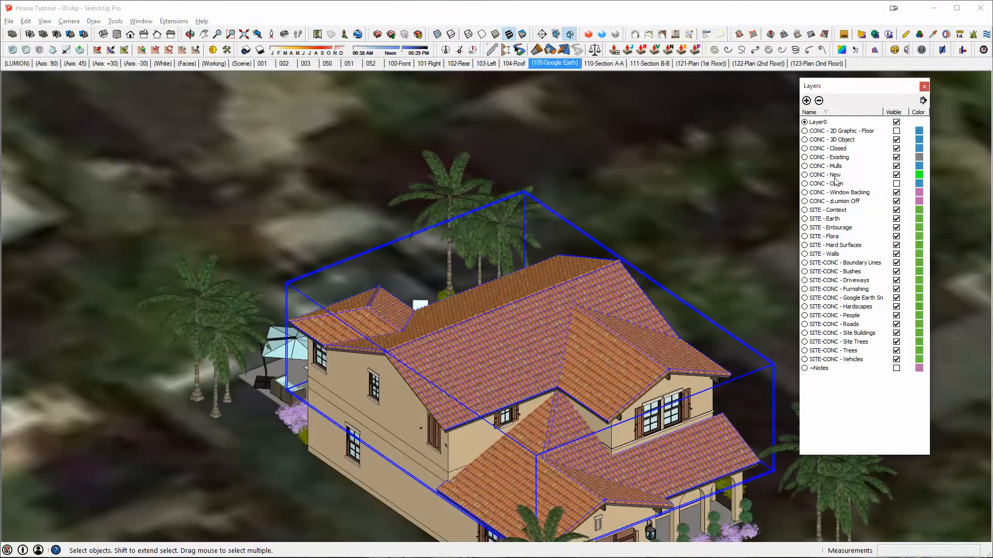
left_click(828, 148)
left_click(806, 101)
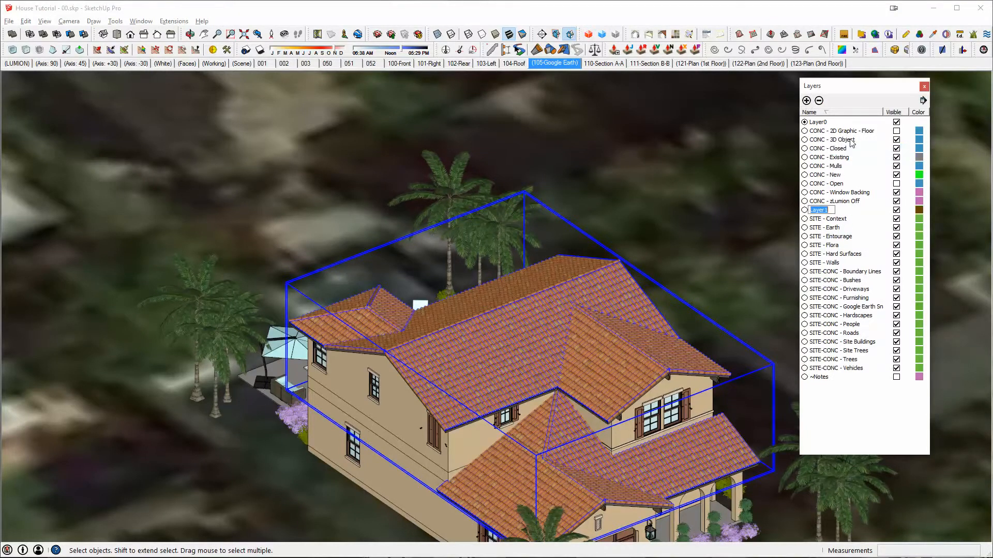
type("CONC - 3D Roof")
key("Return")
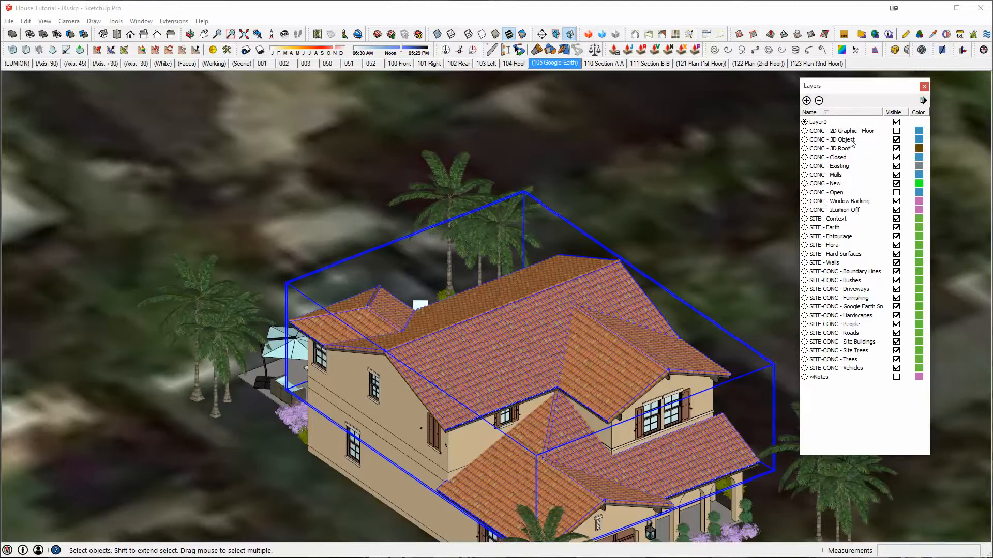
- Inspect the contents of the tile roof group, then assign the whole group to the CONC - 3D Roof layer
double_click(471, 330)
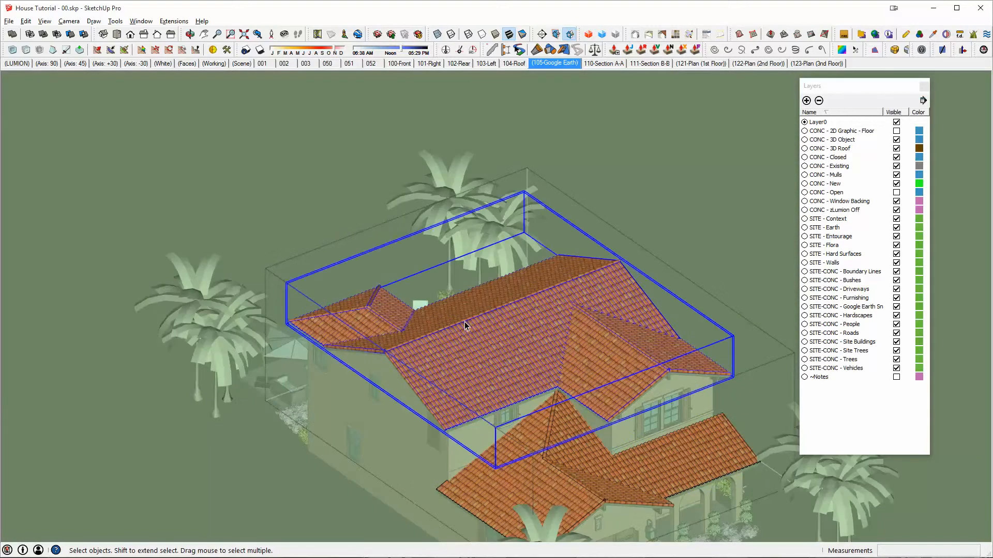
scroll(464, 326, "up", 2)
middle_click_drag(569, 396, 537, 310)
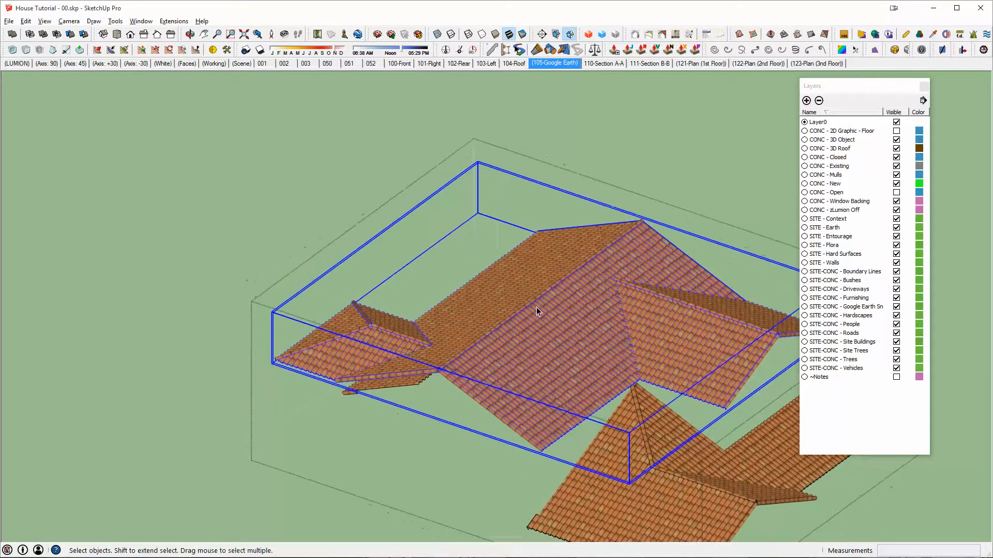
key("Escape")
left_click(529, 309)
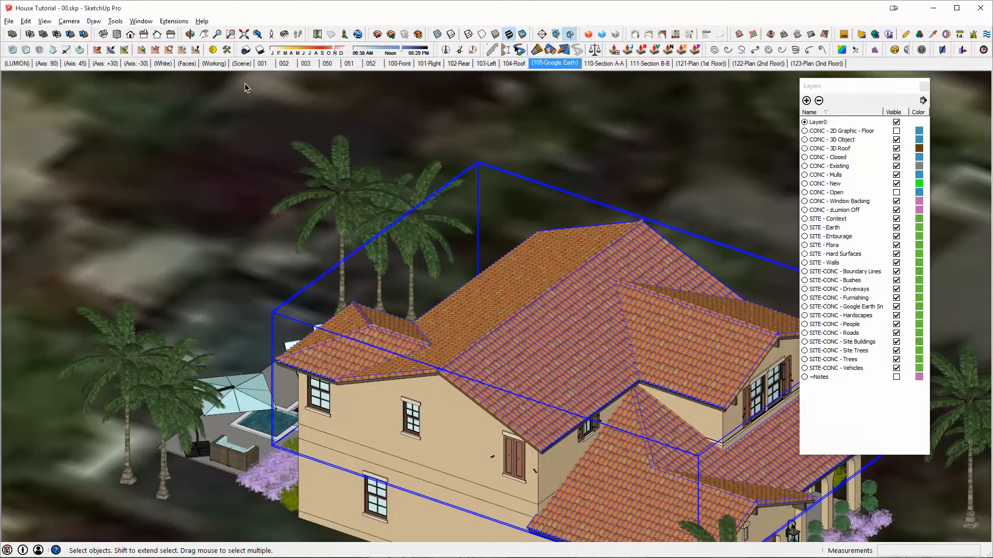
key("ctrl+i")
left_click(117, 110)
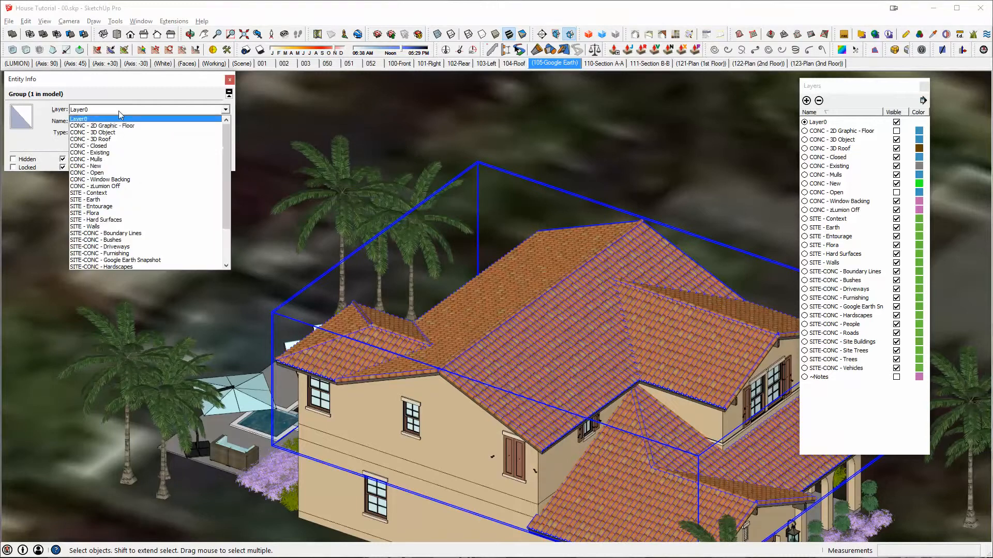
left_click(120, 140)
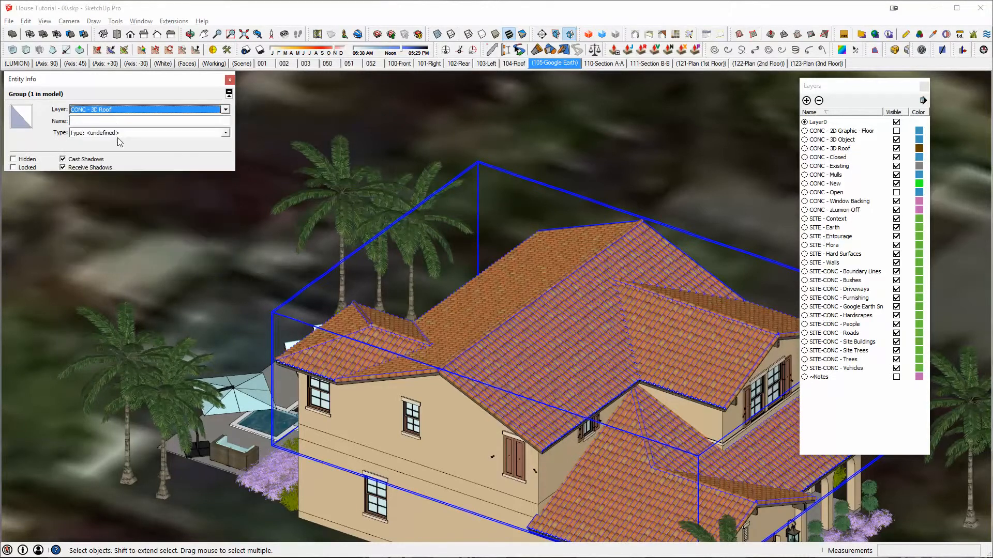
left_click(229, 81)
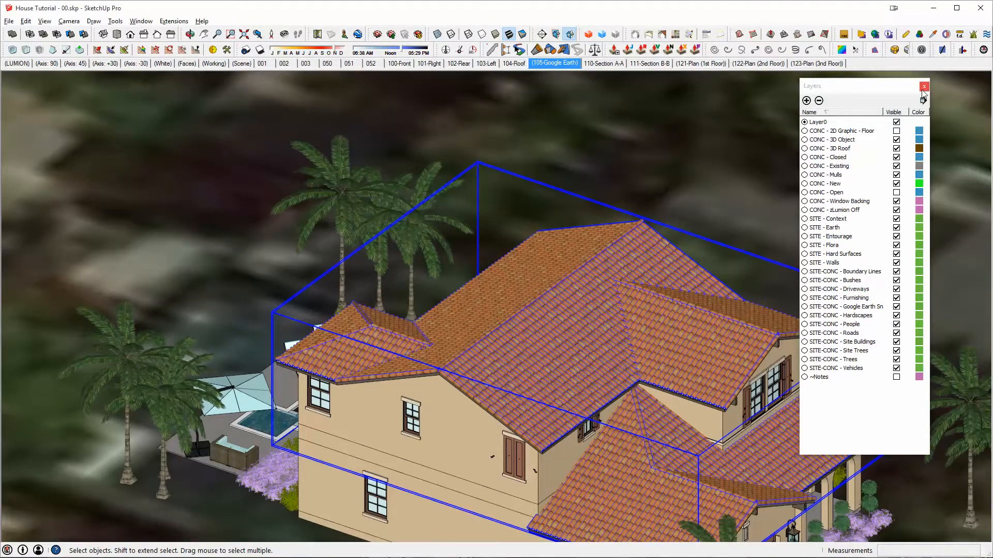
left_click(923, 87)
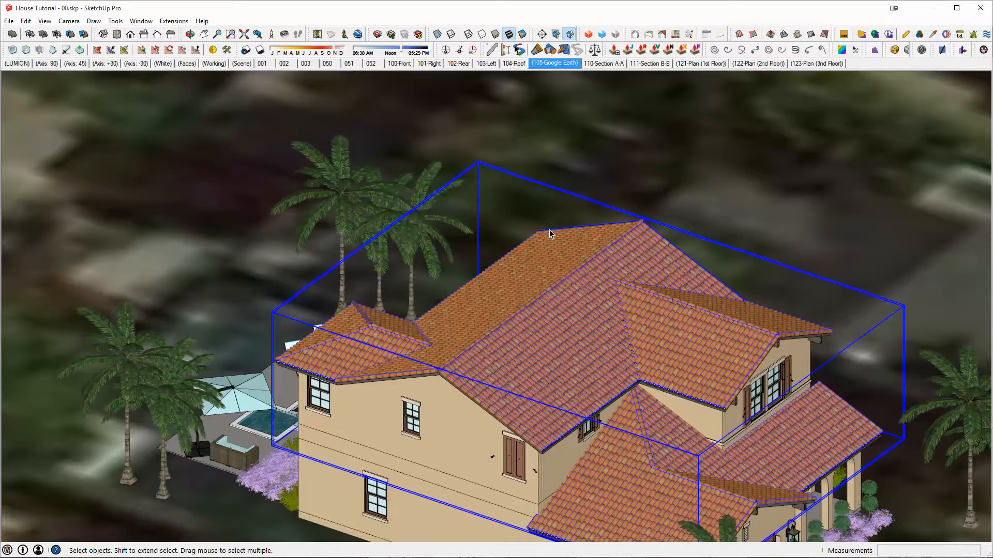
- Reactivate the (105-Google Earth) scene, hide the CONC - 3D Roof layer, and update the scene
left_click(537, 63)
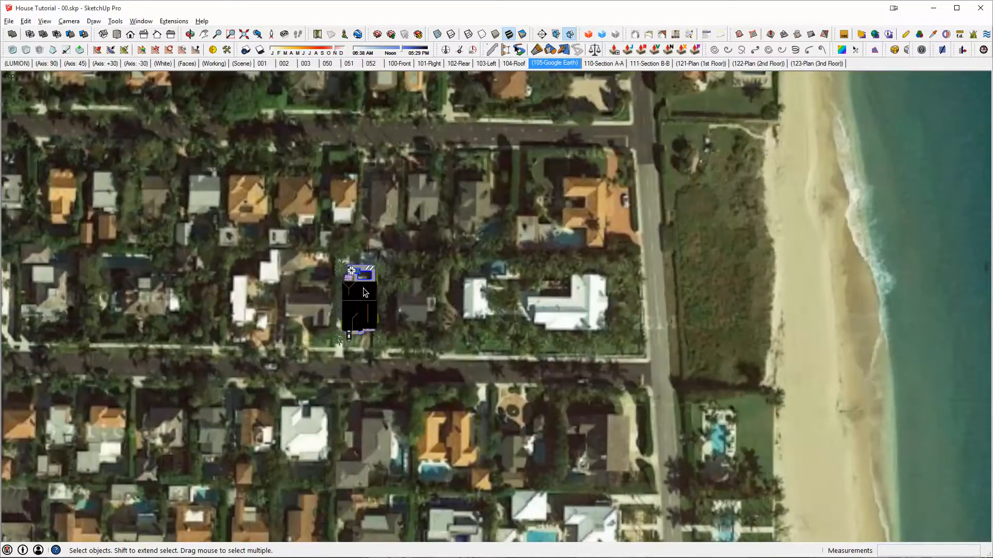
key("shift+l")
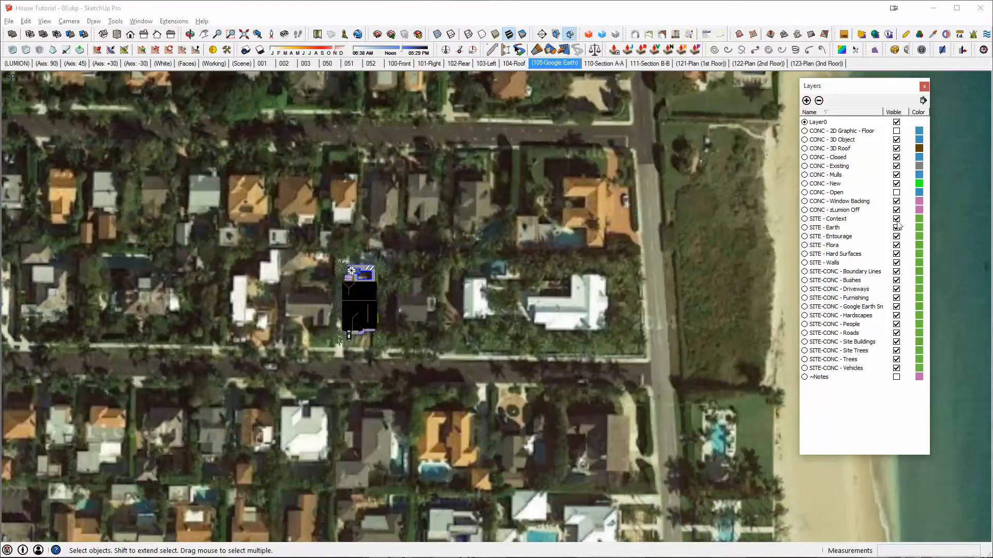
left_click(896, 148)
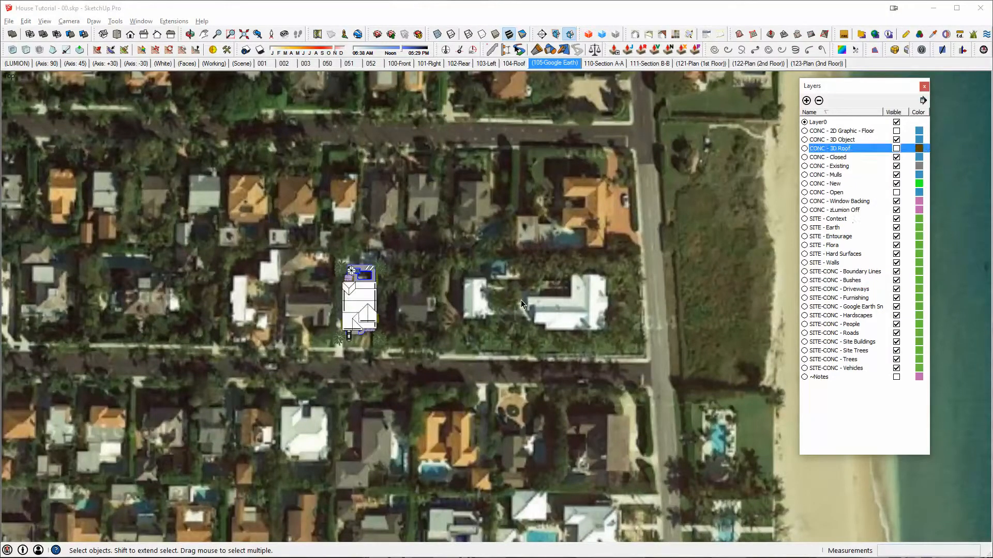
right_click(548, 63)
left_click(556, 108)
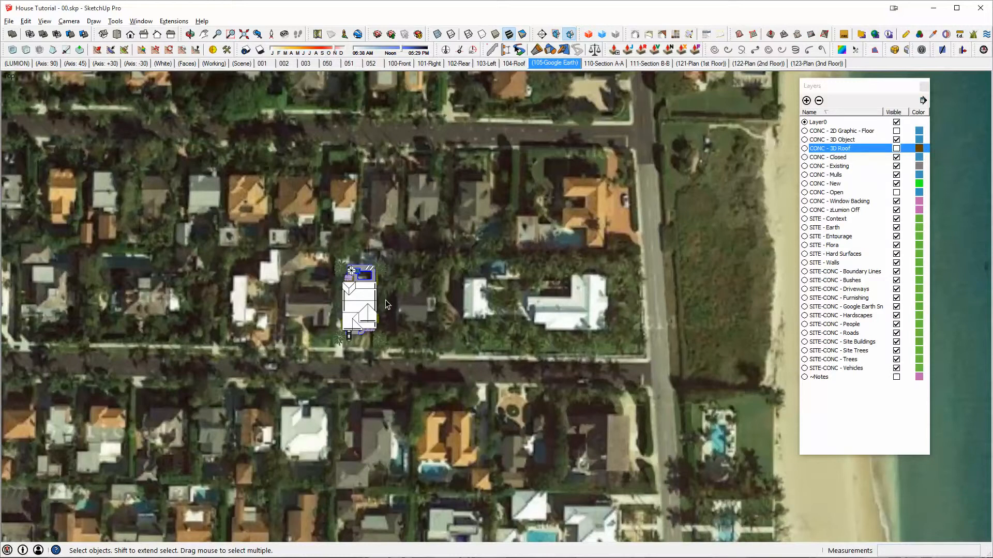
- Open the plain upper roof group for editing and select its large front-facing slope
scroll(353, 298, "up", 4)
key("ctrl+shift+w")
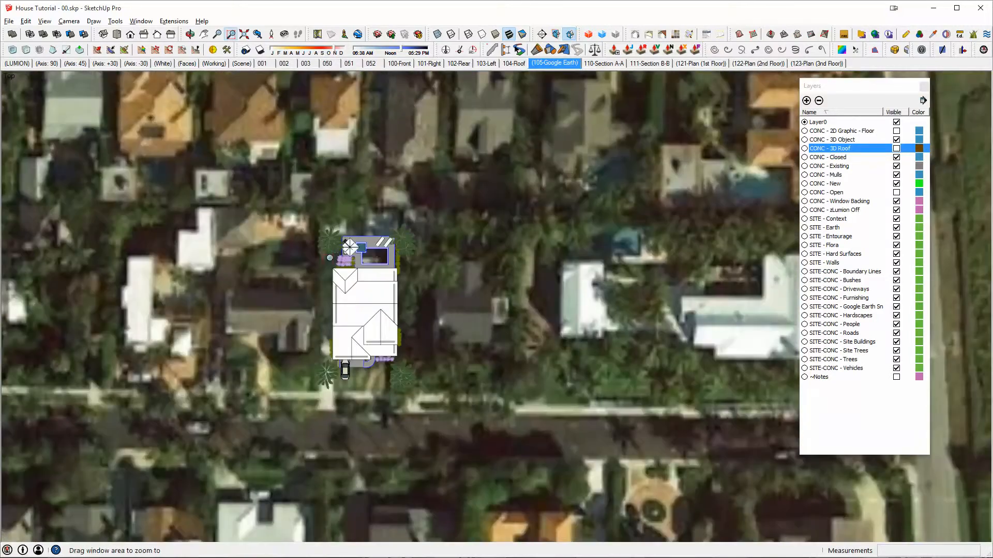
left_click_drag(330, 257, 449, 383)
middle_click_drag(616, 223, 672, 199)
scroll(492, 284, "up", 7)
middle_click_drag(492, 284, 465, 356, "shift")
double_click(464, 356)
triple_click(464, 355)
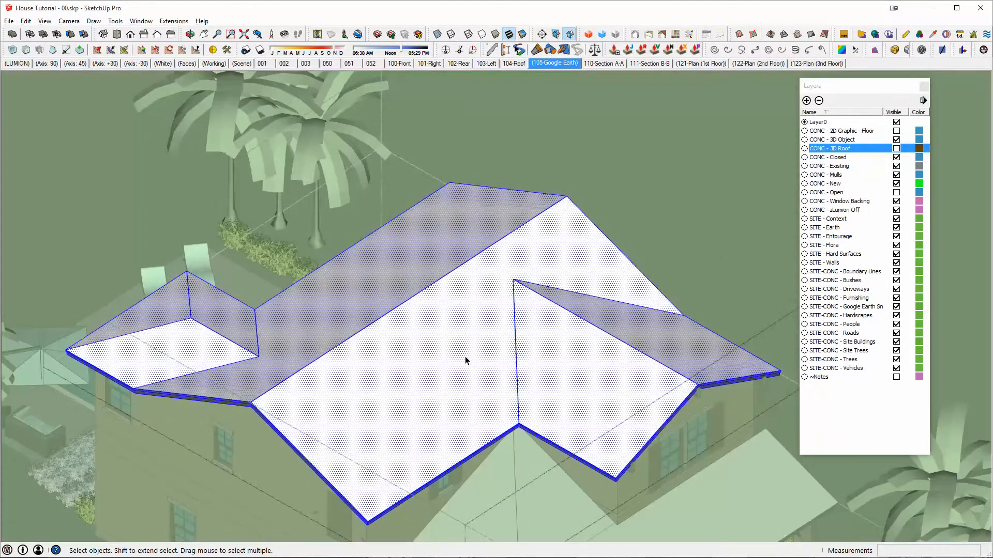
left_click(423, 327)
- Choose the spanish tile material from the ~Basic Material Set for painting
key("b")
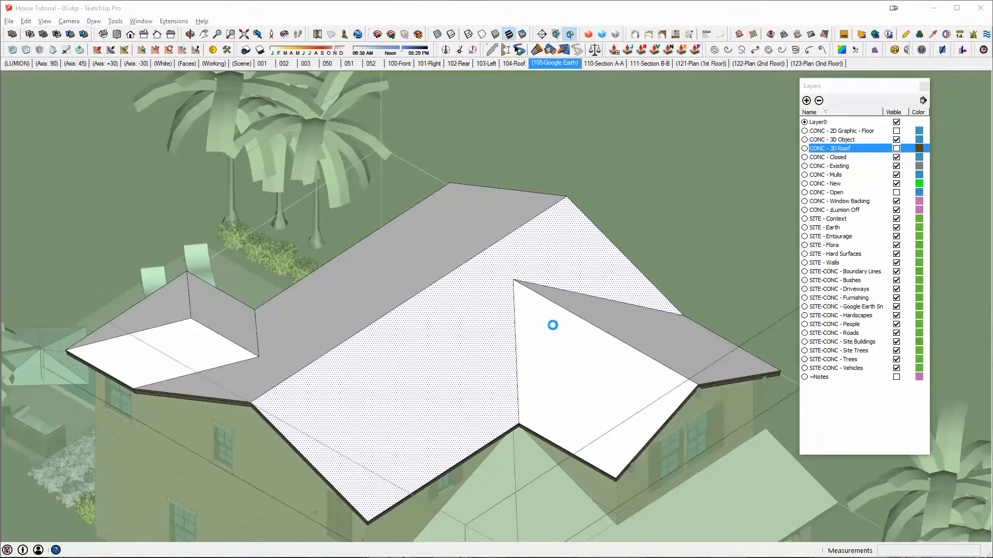
left_click(693, 172)
scroll(703, 290, "down", 5)
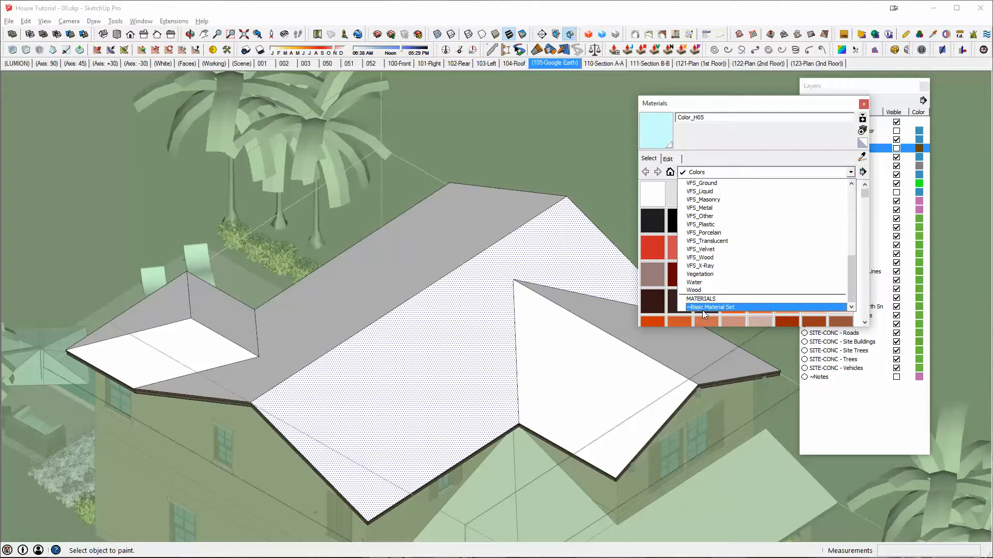
left_click(703, 308)
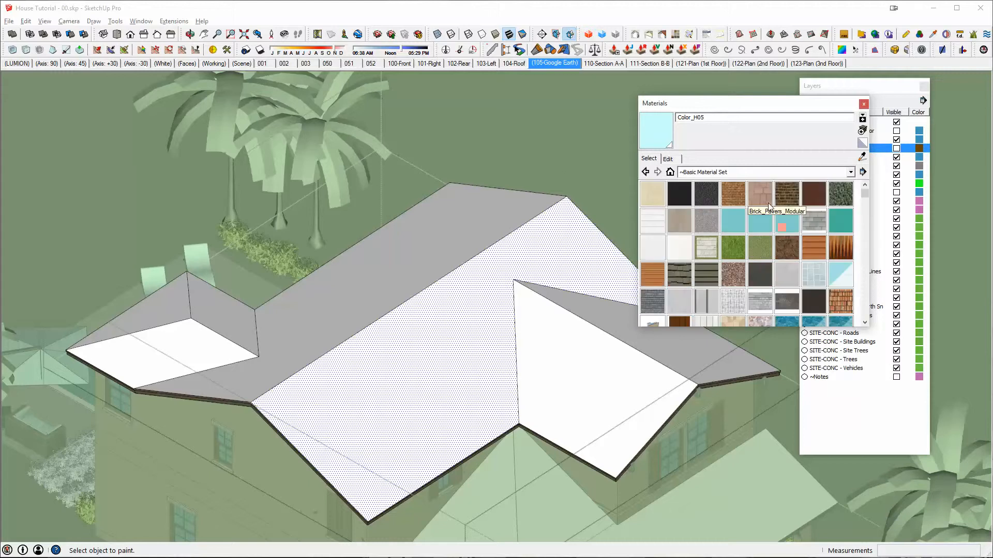
left_click(840, 301)
- Paint the slopes of the upper roof with the spanish tile material
left_click(502, 336)
left_click(540, 327)
left_click(595, 305)
left_click(461, 250)
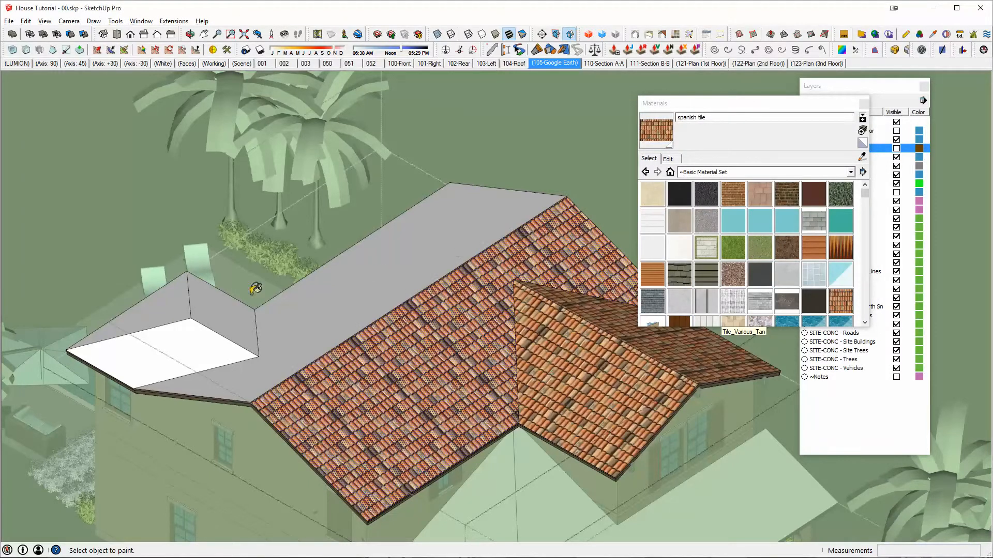
left_click(209, 313)
left_click(189, 337)
left_click(179, 306)
scroll(493, 388, "down", 1)
middle_click_drag(494, 388, 360, 310, "shift")
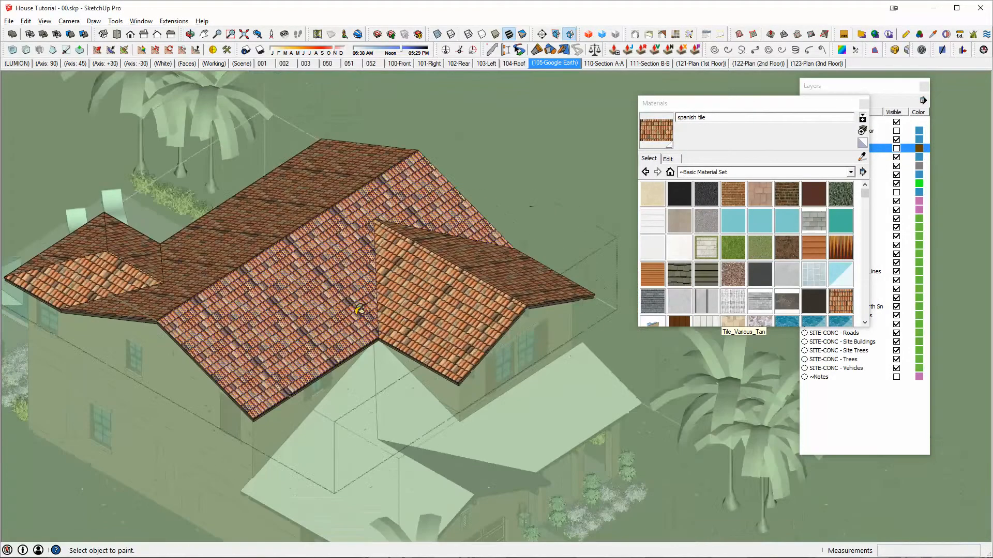
- Open the plain lower front roof group and paint its slopes with the spanish tile material
key("space")
left_click(462, 444)
double_click(464, 443)
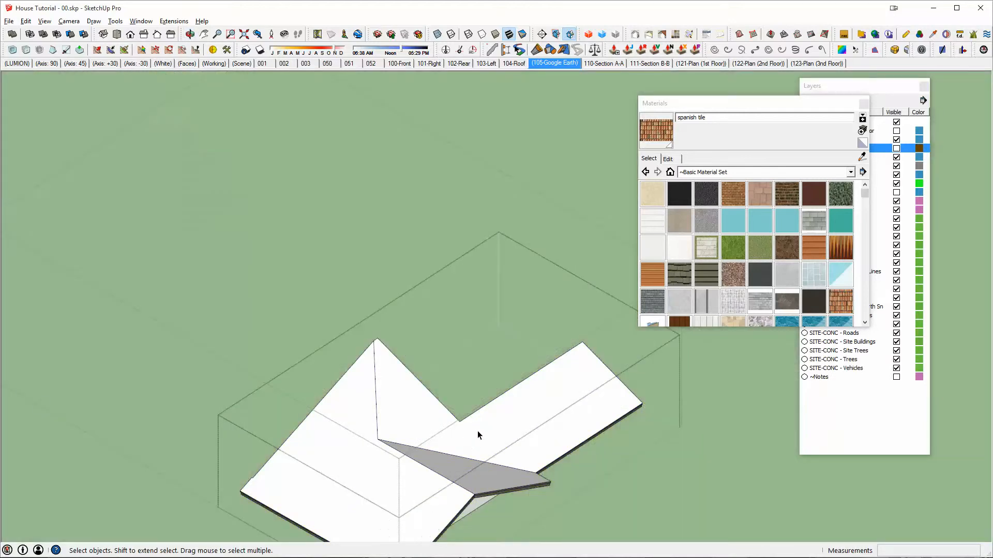
key("b")
left_click(456, 461)
left_click(452, 443)
left_click(373, 467)
key("space")
key("Escape")
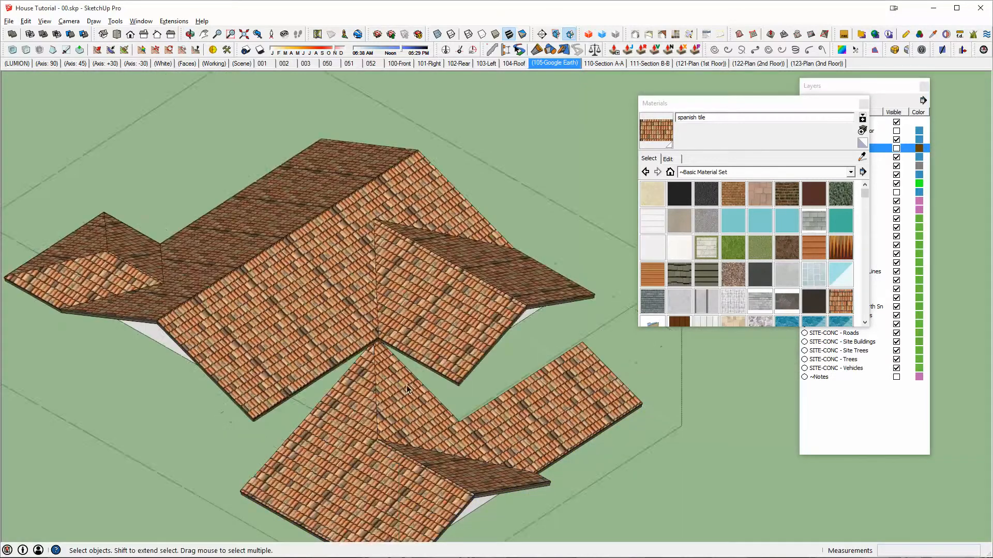
- Open the lower rear roof group above the patio and paint its slope with the spanish tile material
mouse_move(187, 261)
middle_mouse_down("shift")
mouse_move(893, 470)
mouse_move(957, 457)
middle_mouse_up("shift")
key("Escape")
double_click(431, 340)
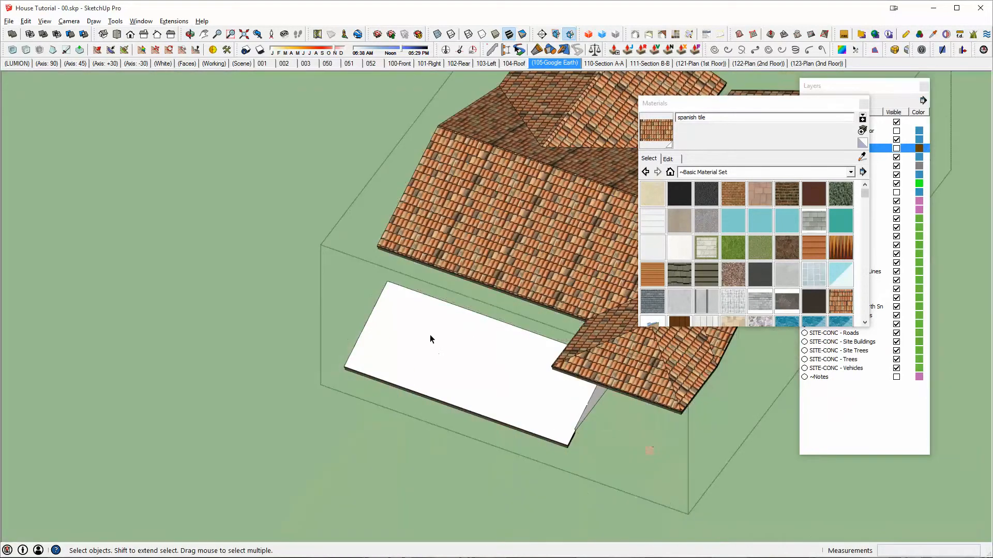
double_click(427, 316)
key("b")
left_click(433, 339)
key("space")
key("Escape")
key("Escape")
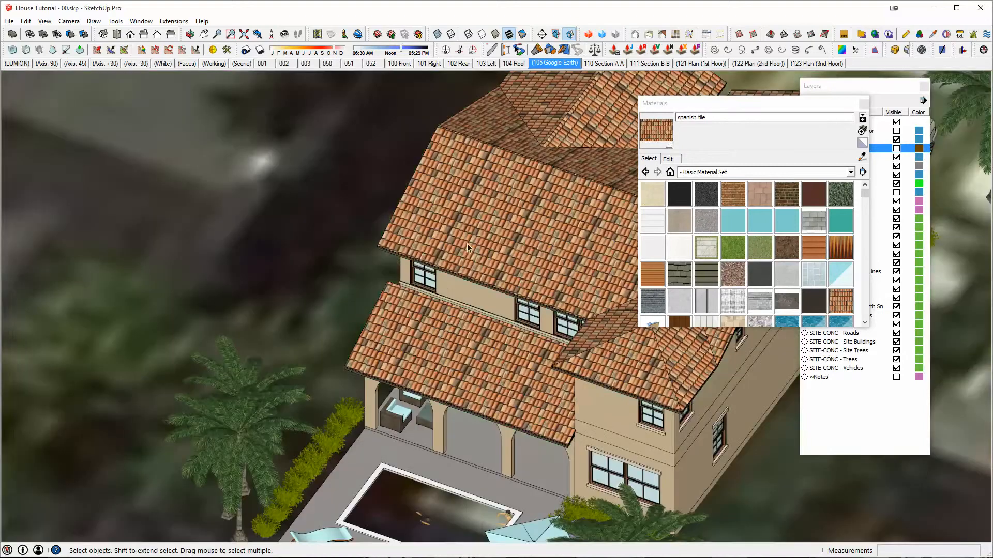
- Reactivate the (105-Google Earth) scene and close the Materials window
left_click(557, 63)
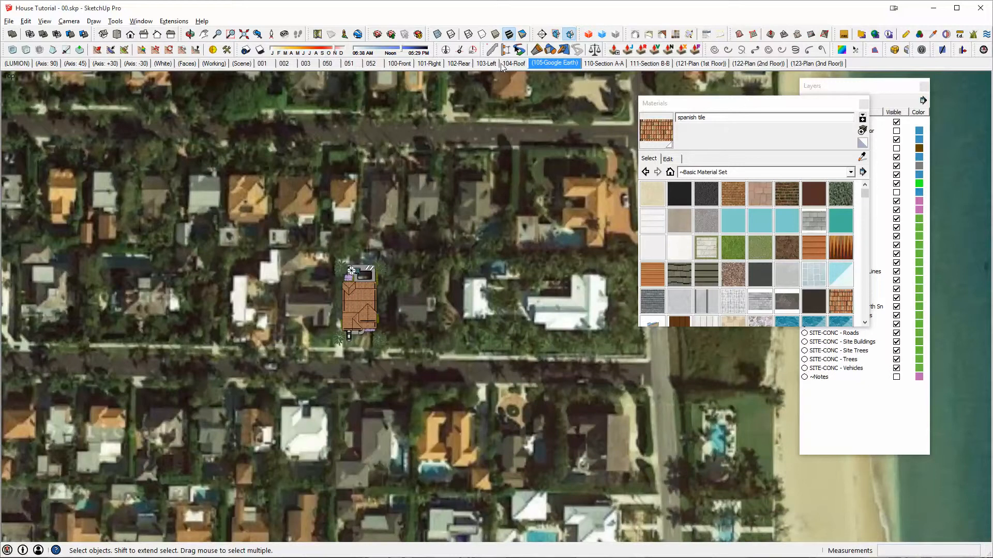
left_click(863, 104)
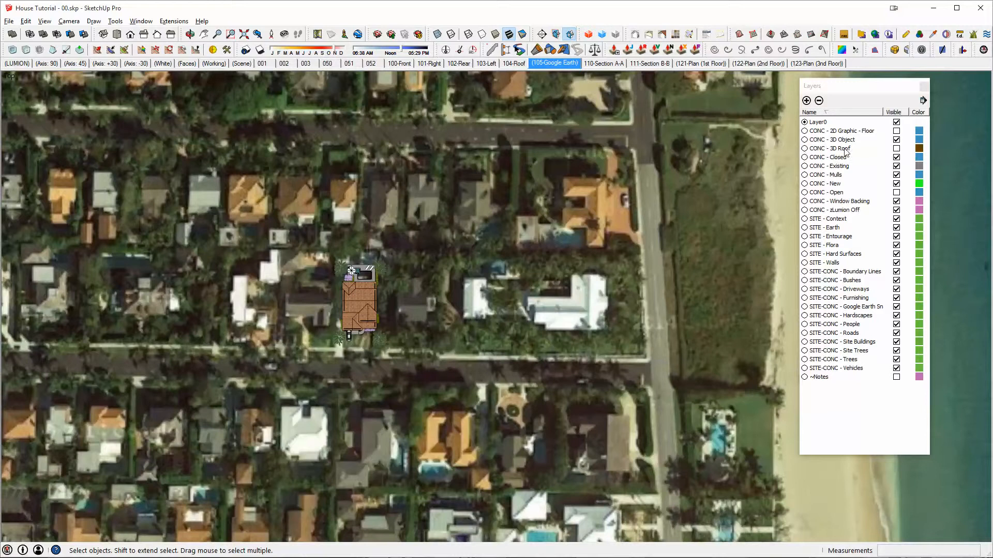
- Activate the 104-Roof scene and compare the roof with the CONC - 3D Roof layer hidden and shown again
left_click(514, 64)
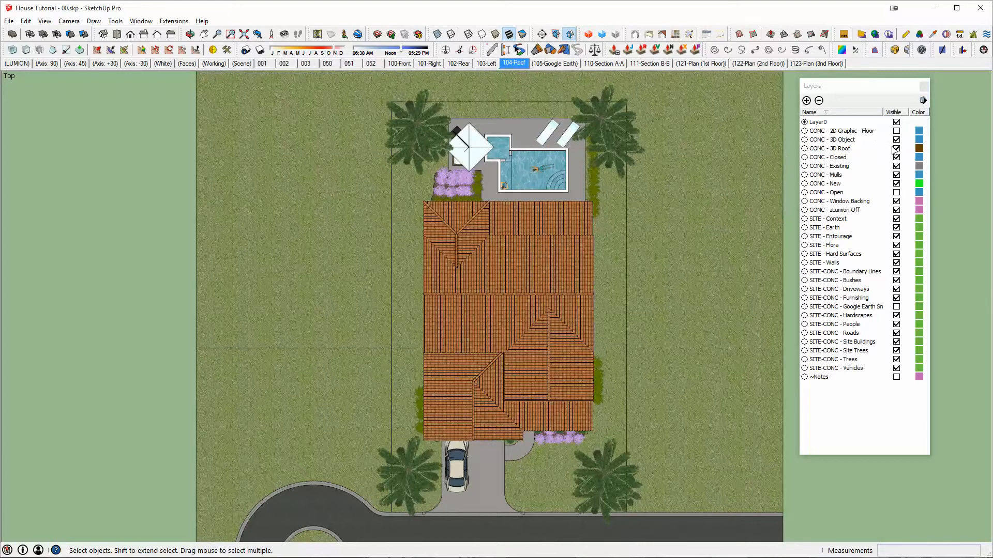
left_click(896, 149)
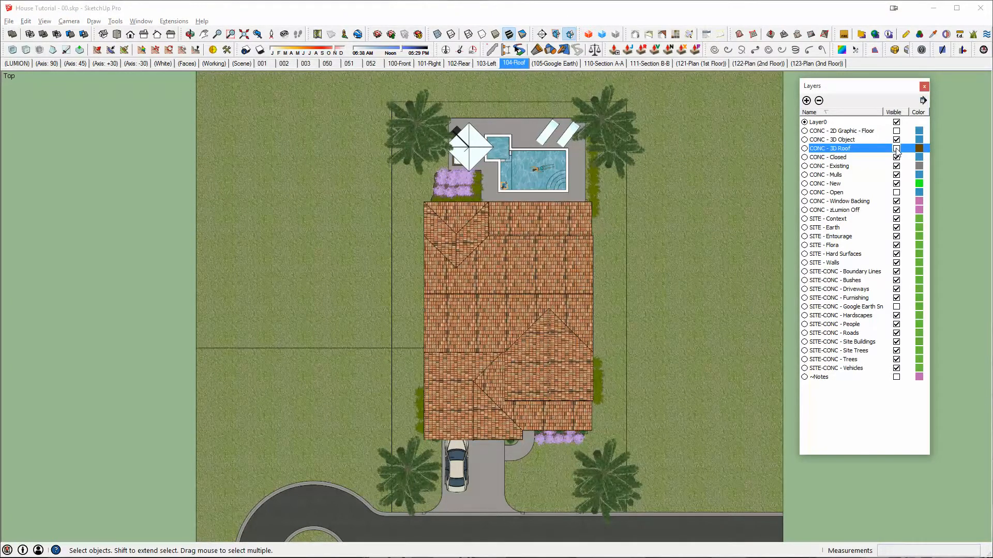
left_click(895, 149)
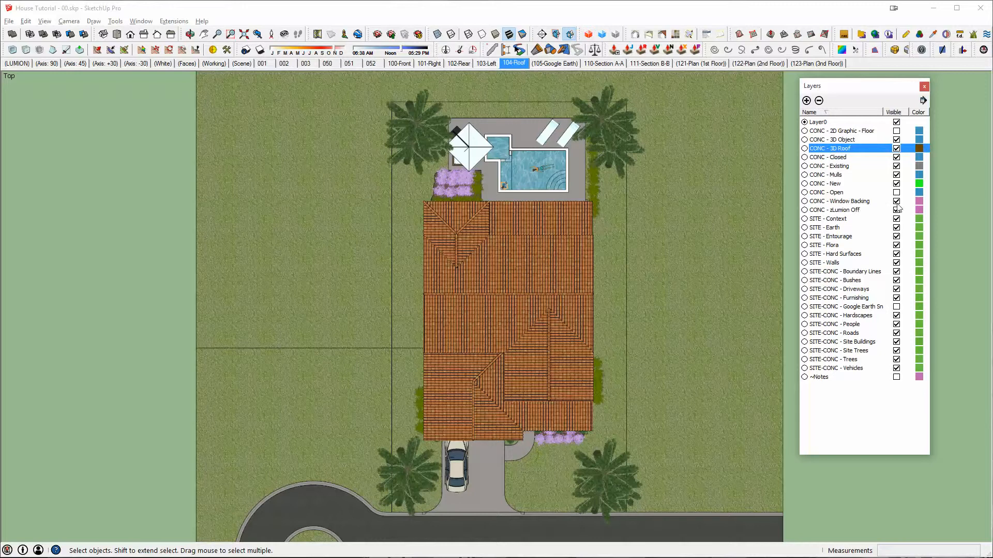
- Hide the SITE - Entourage layer, update the 104-Roof scene, and close the Layers window
left_click(896, 237)
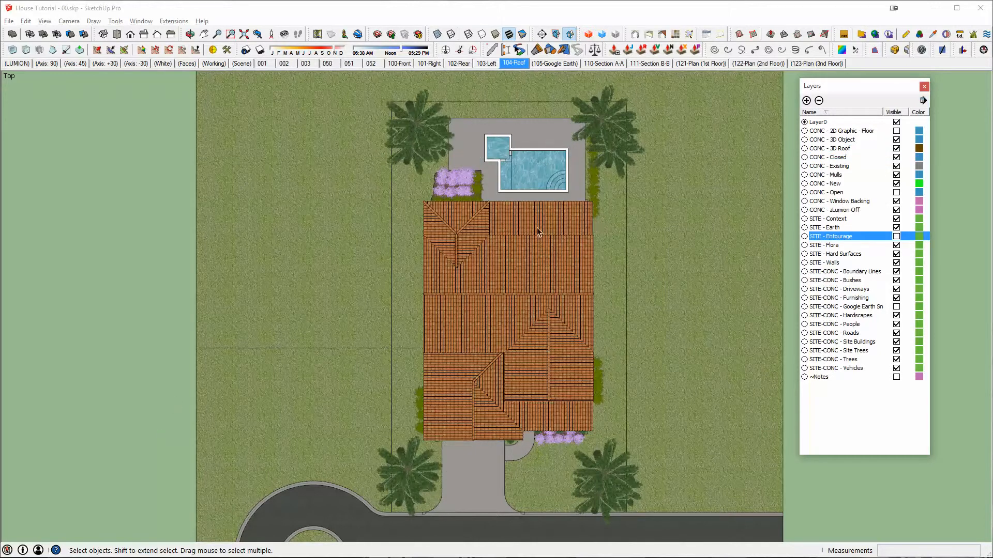
right_click(518, 63)
left_click(563, 102)
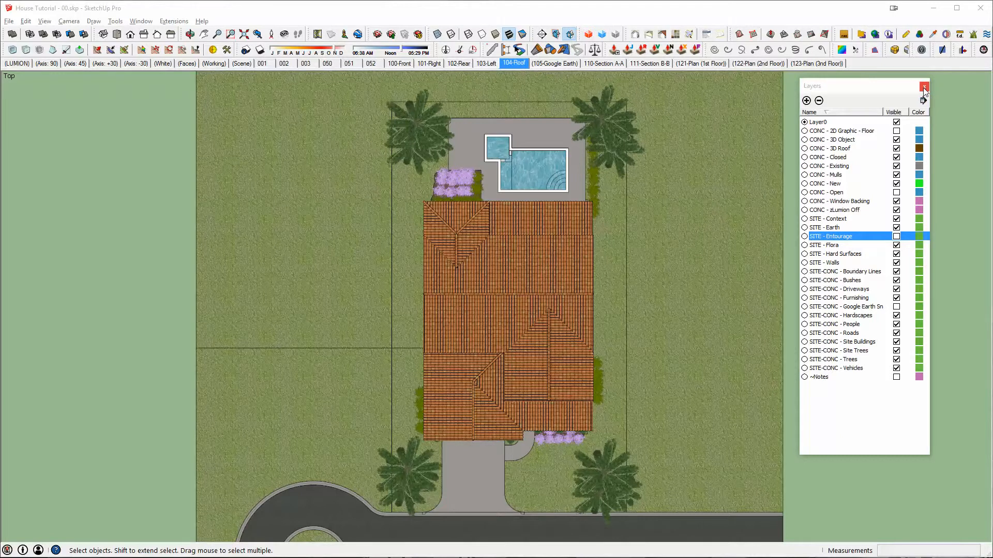
left_click(924, 86)
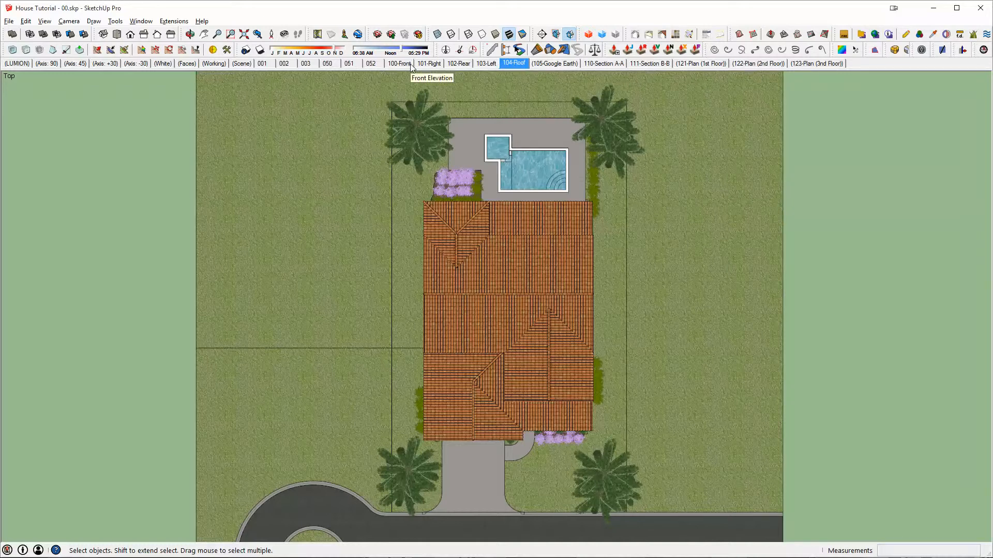
- Activate the 110-Section A-A scene and update it with a closer, centred framing of the house section
left_click(606, 63)
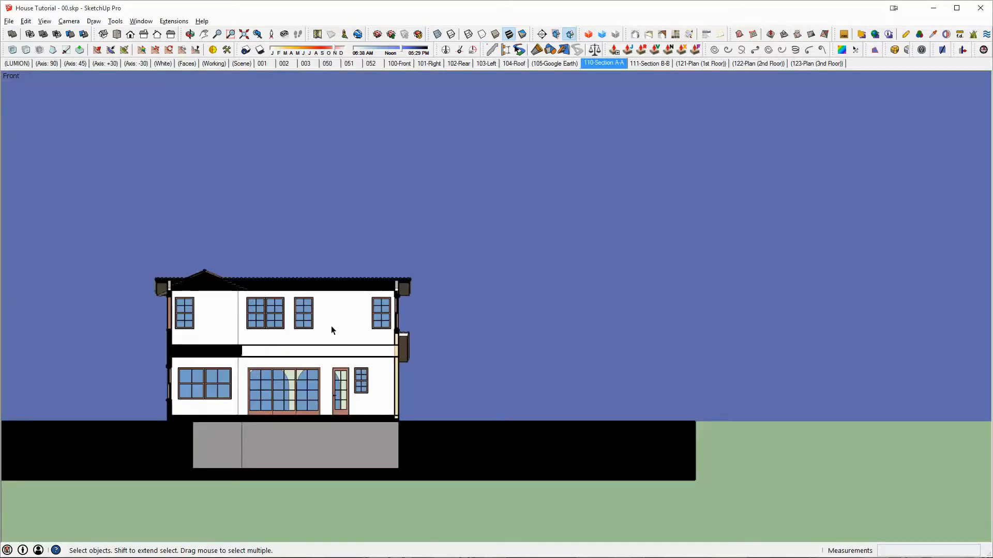
scroll(316, 331, "up", 3)
middle_click_drag(303, 337, 644, 299, "shift")
scroll(636, 301, "up", 5)
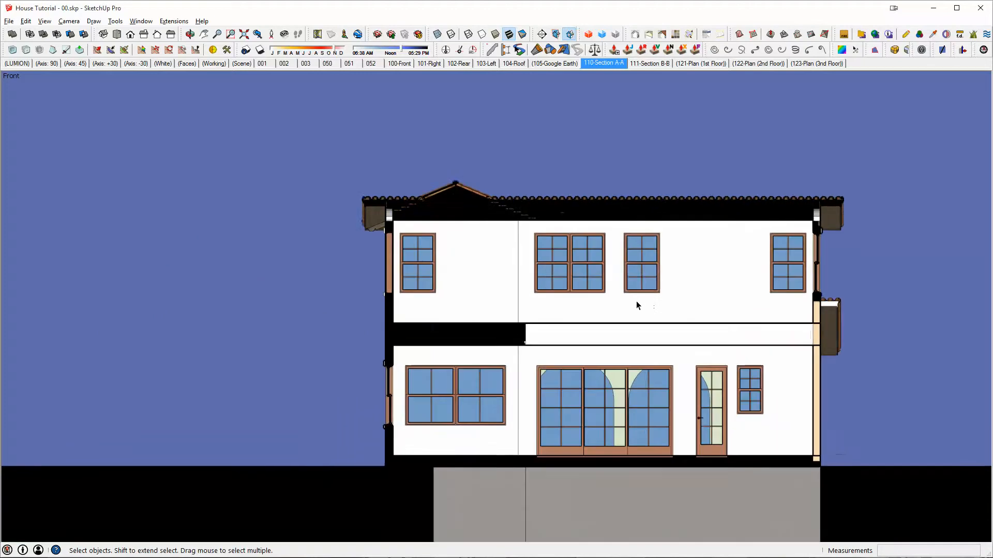
scroll(626, 304, "down", 1)
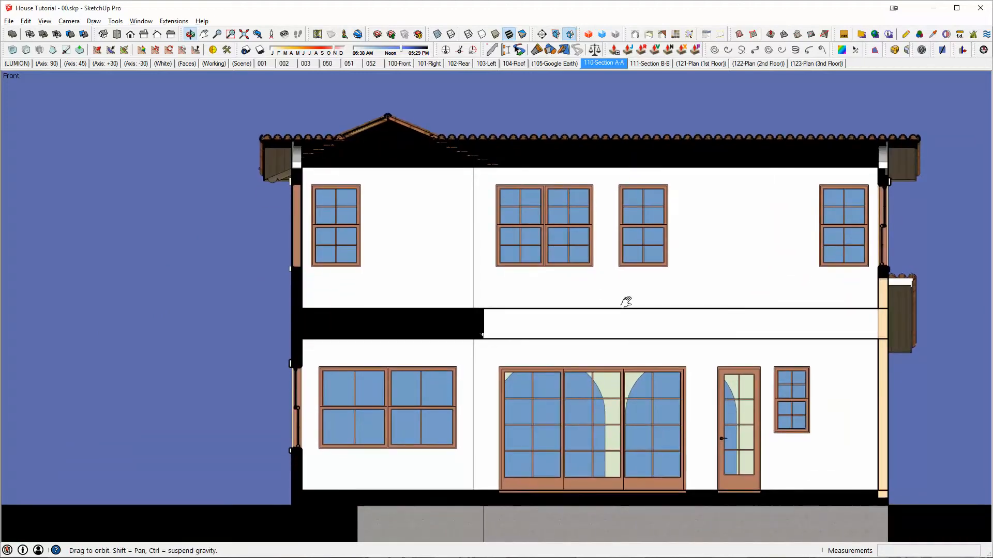
right_click(598, 63)
left_click(645, 108)
middle_click_drag(535, 198, 75, 208)
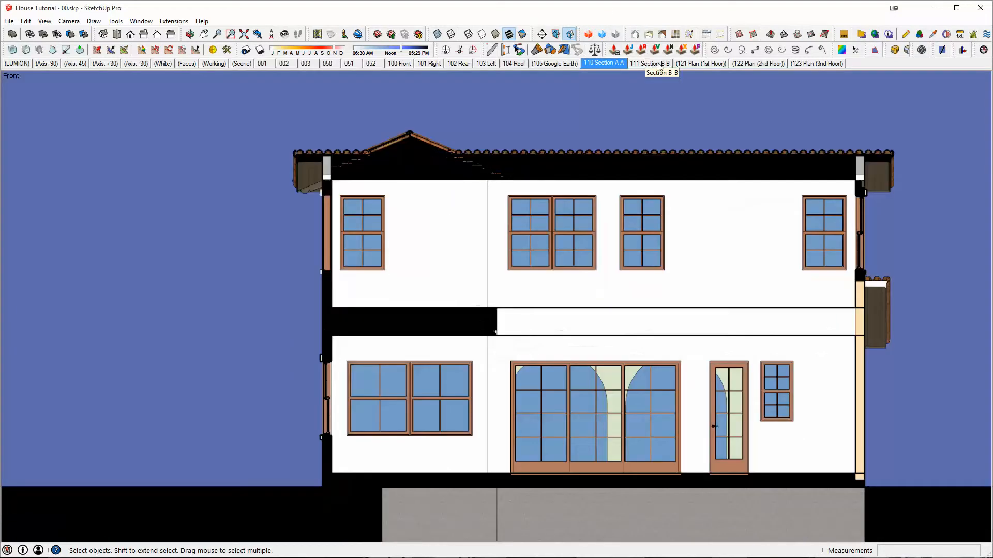
- Activate the 111-Section B-B scene and update it with a closer framing of the house section and pool
left_click(650, 63)
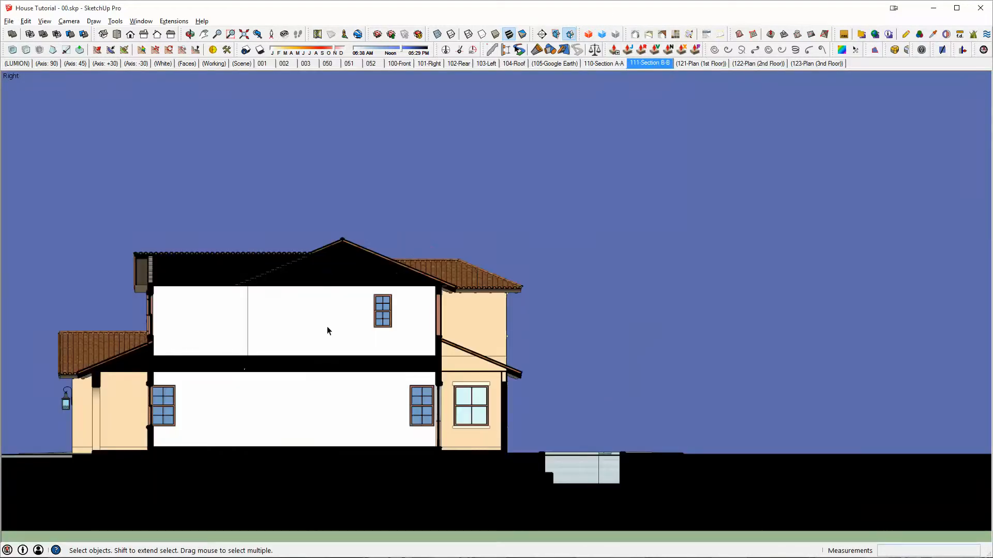
middle_click_drag(328, 330, 576, 360, "shift")
scroll(576, 361, "up", 2)
middle_click_drag(641, 367, 554, 356, "shift")
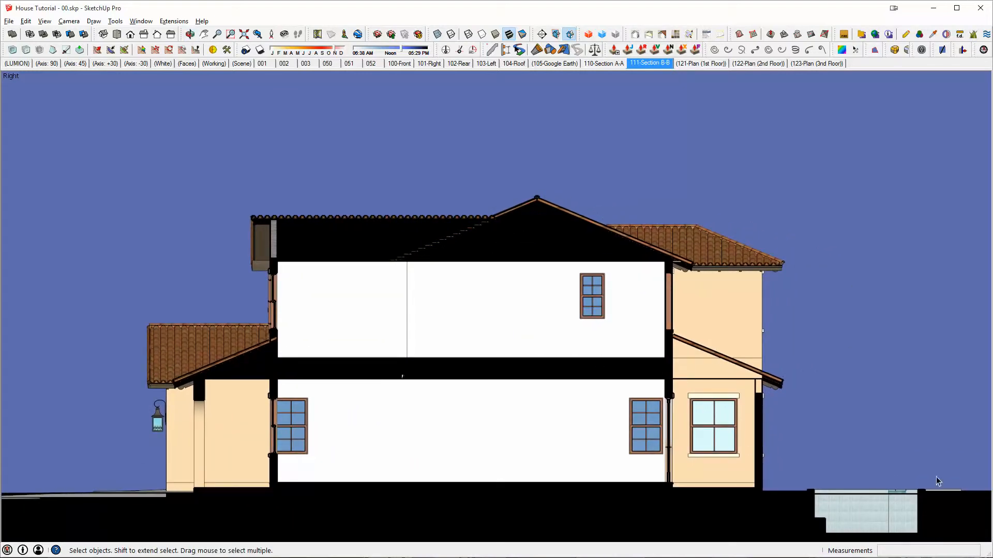
right_click(648, 63)
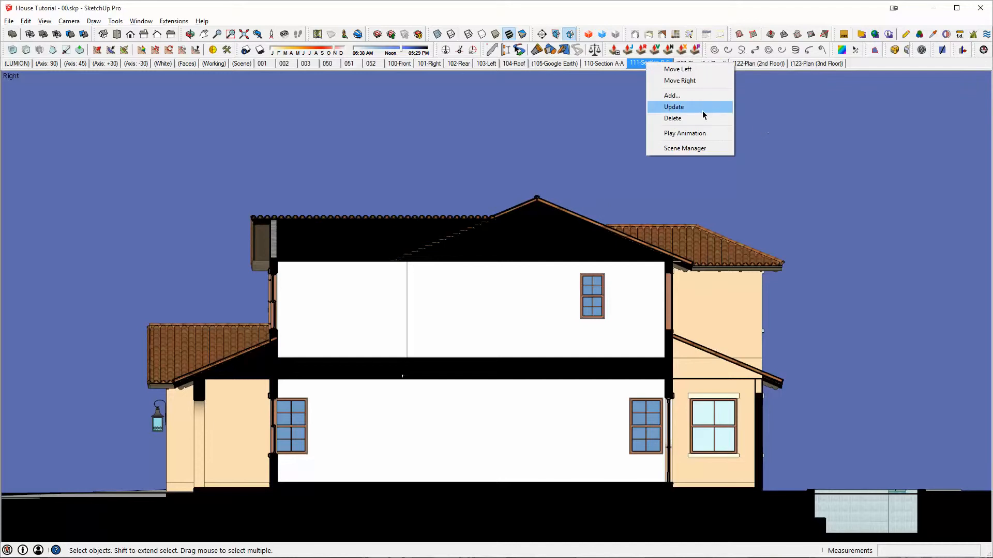
left_click(673, 107)
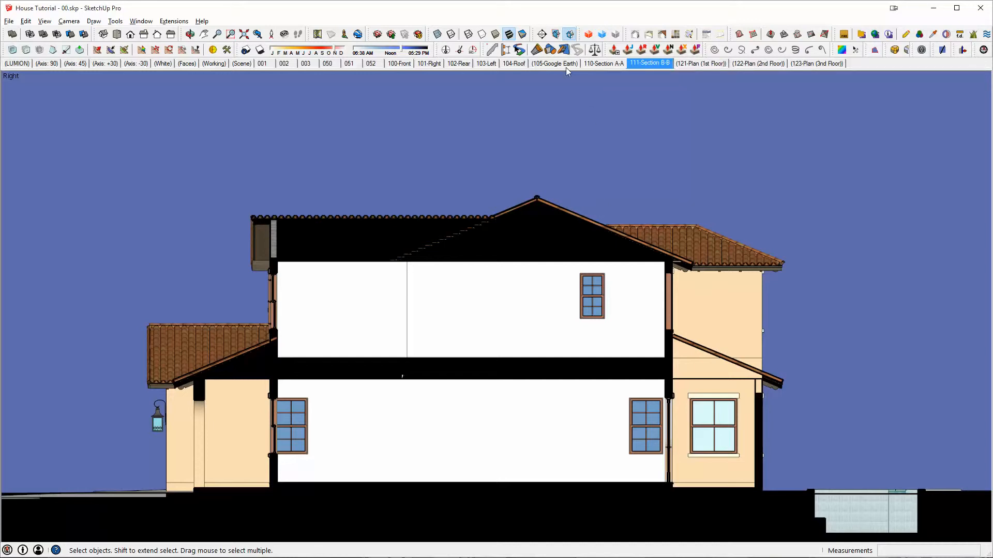
- Activate the (121-Plan (1st Floor)) scene and update it with the floor plan enlarged and centred
left_click(701, 64)
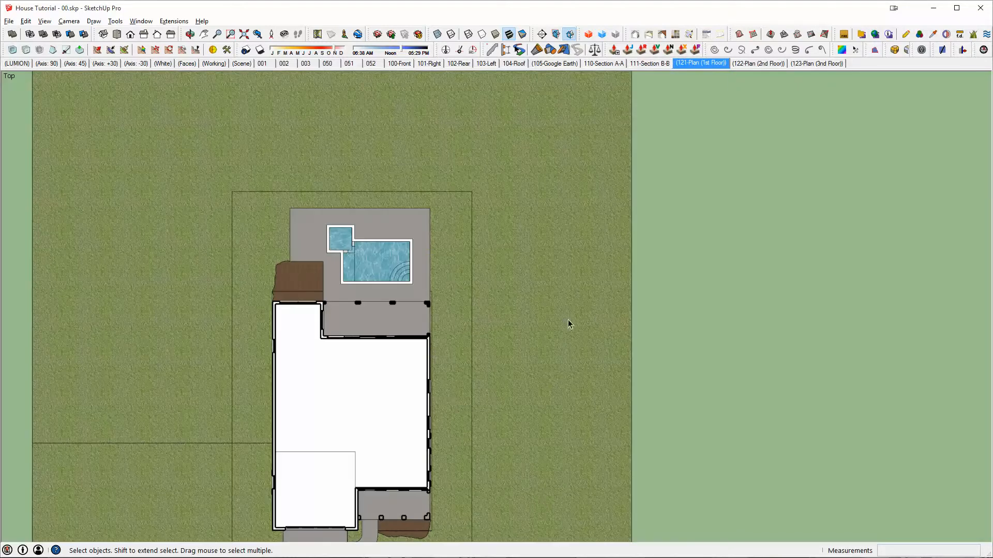
middle_click_drag(450, 394, 680, 294, "shift")
scroll(567, 314, "up", 1)
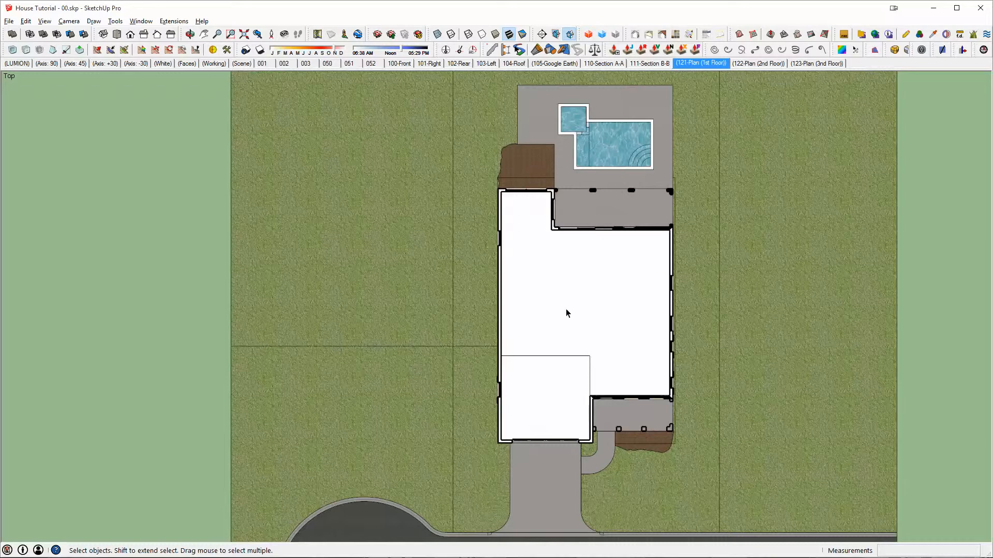
middle_click_drag(567, 313, 563, 321, "shift")
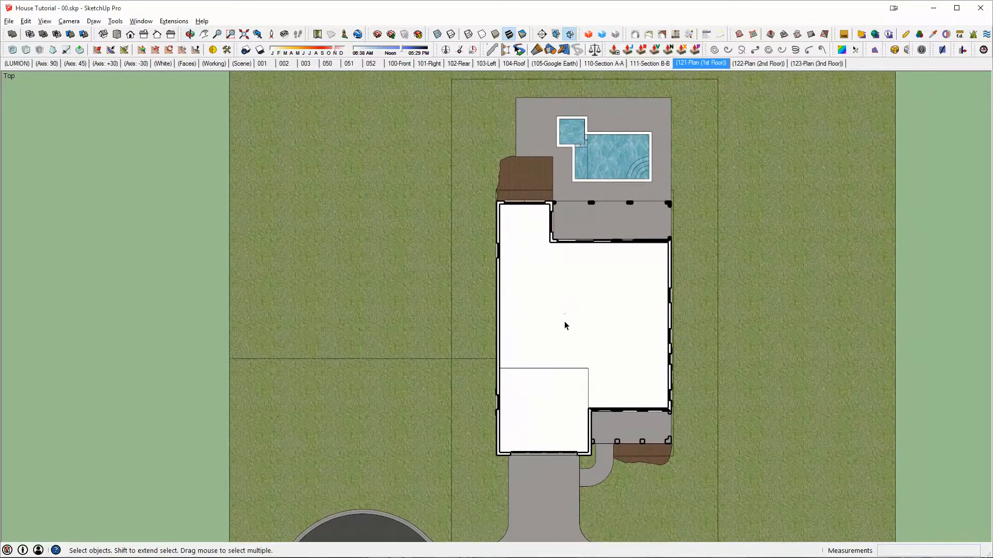
scroll(564, 321, "up", 2)
scroll(565, 325, "up", 1)
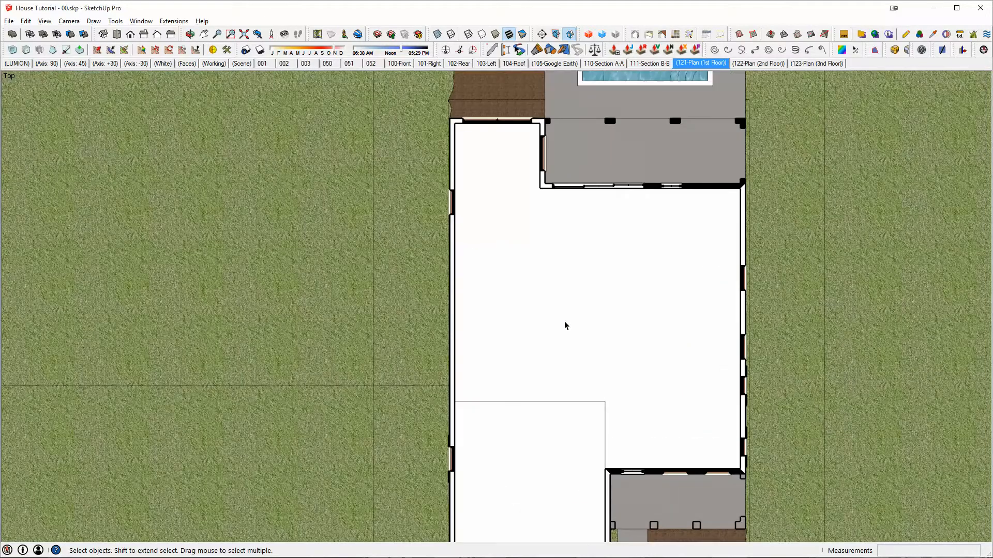
scroll(565, 325, "down", 1)
middle_click_drag(565, 325, 550, 308, "shift")
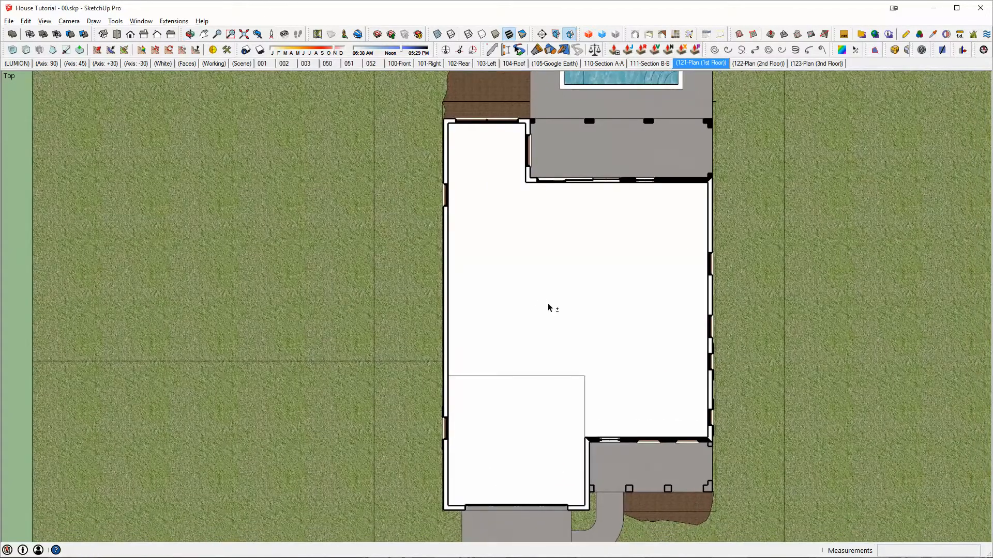
right_click(686, 64)
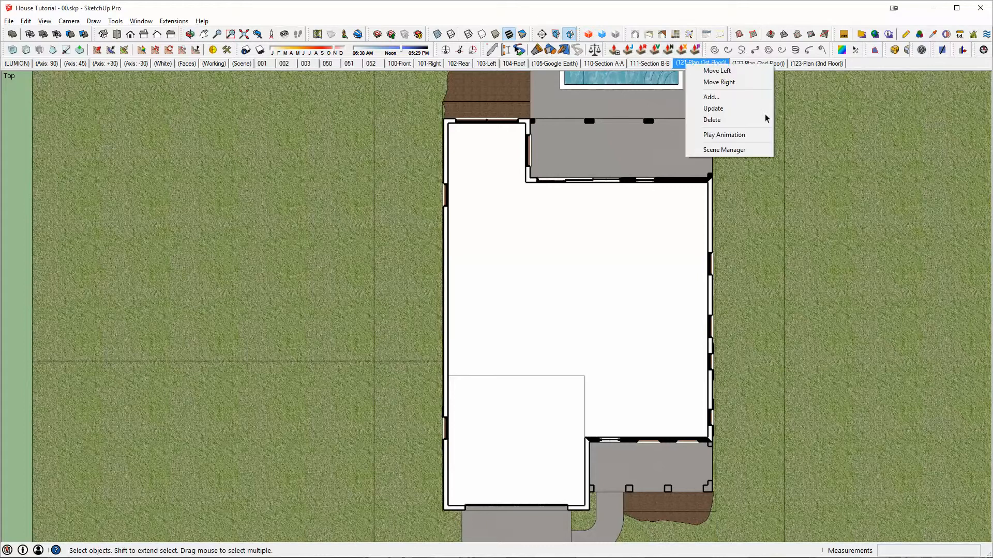
left_click(722, 109)
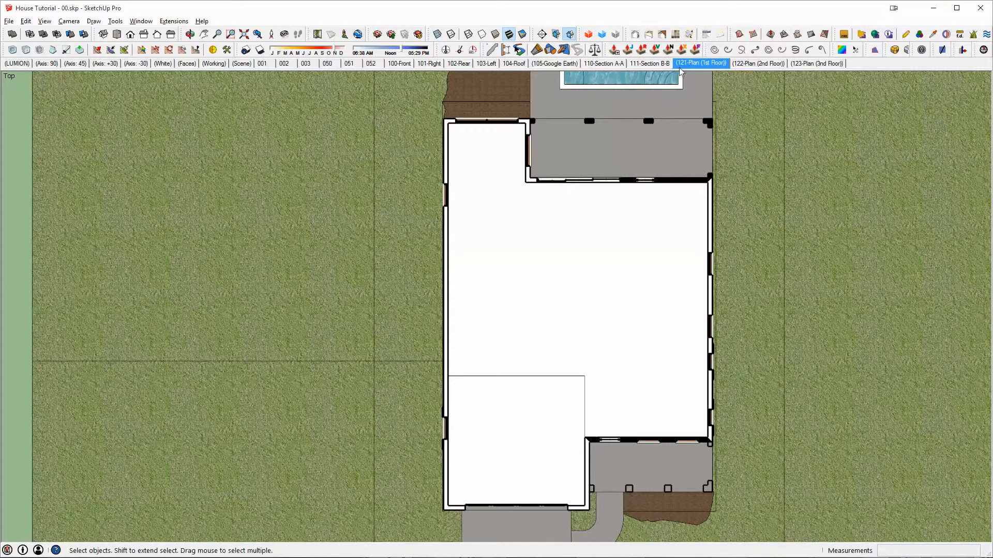
- Activate the (122-Plan (2nd Floor)) scene and update it with a closer, centred framing of the plan
left_click(758, 63)
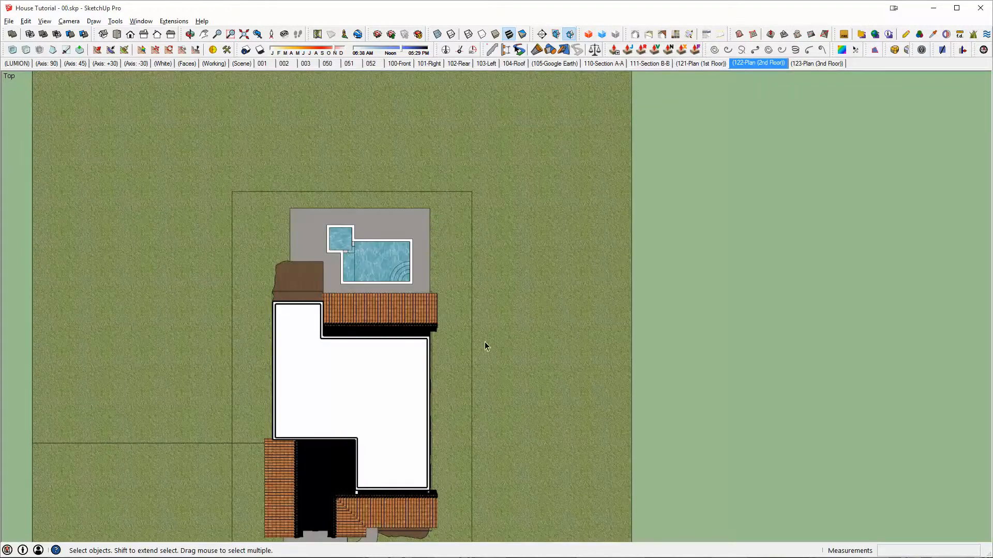
middle_click_drag(415, 376, 687, 264, "shift")
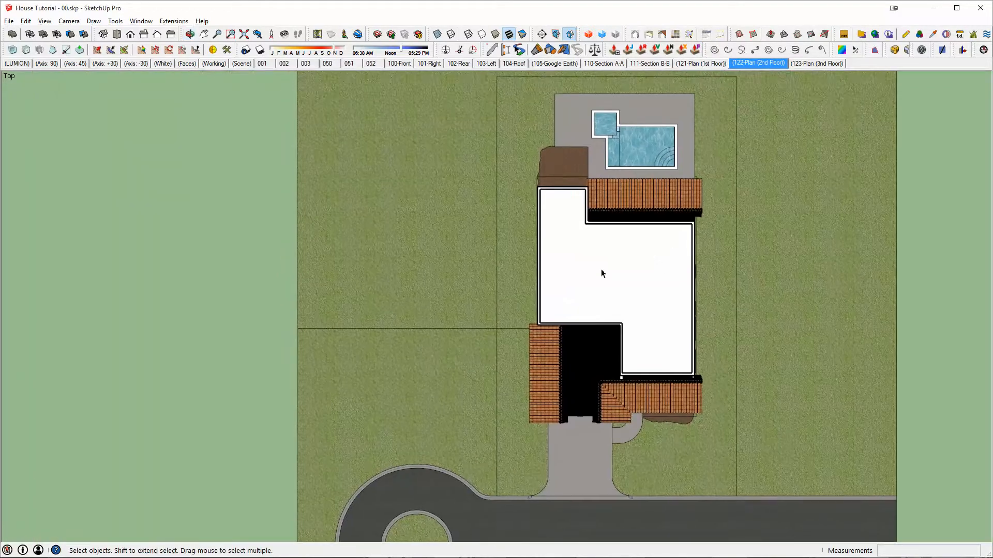
scroll(600, 268, "up", 2)
scroll(601, 268, "up", 1)
middle_click_drag(601, 272, 604, 296, "shift")
right_click(756, 63)
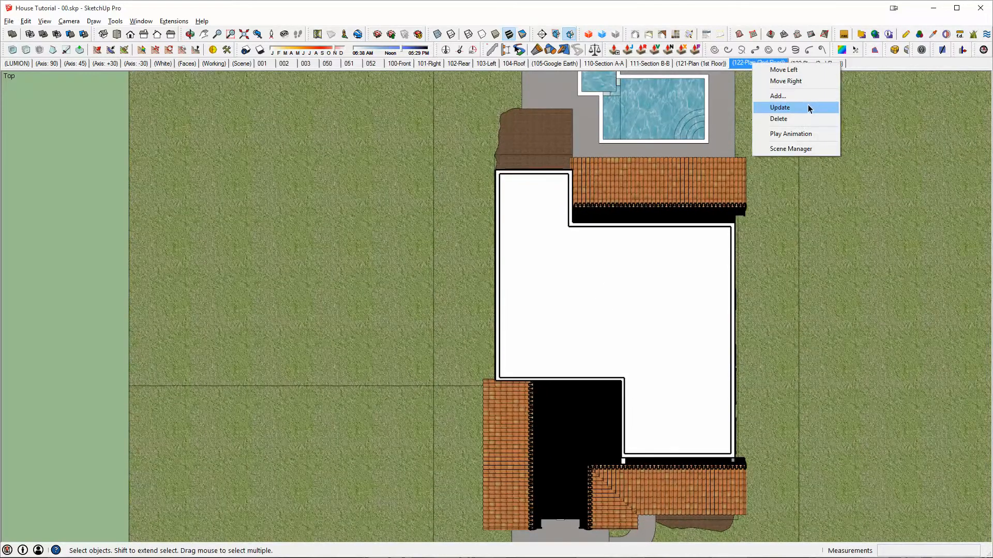
left_click(791, 107)
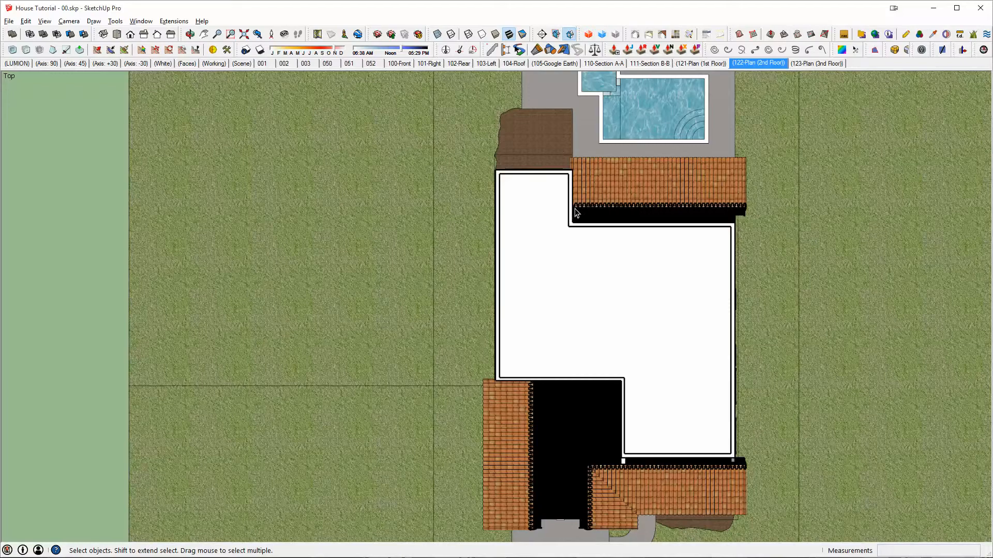
- Examine the horizontal section cut through the house from an angled view and check the Section entry among the available toolbars
key("o")
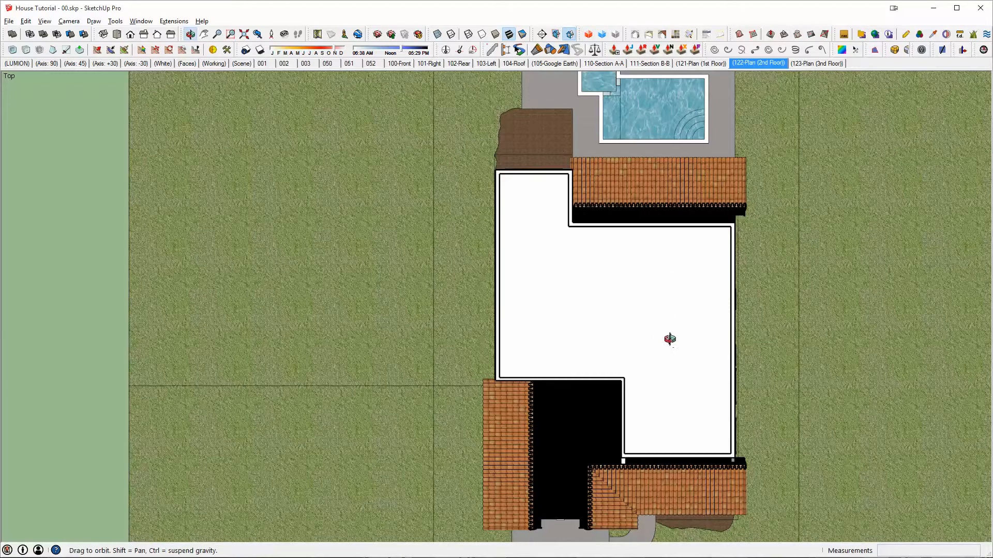
left_click_drag(665, 337, 438, 85)
middle_click_drag(437, 84, 433, 82)
scroll(647, 292, "up", 2)
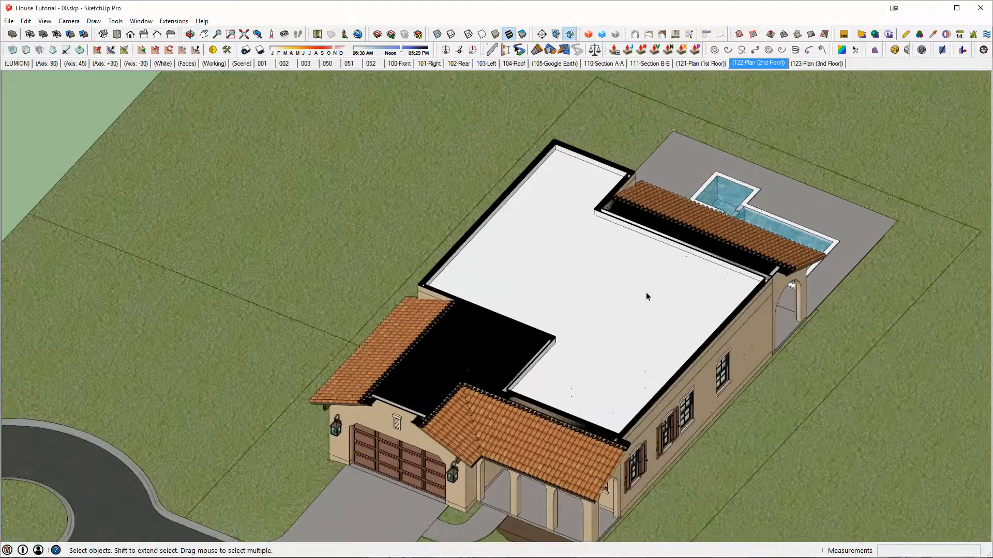
middle_click_drag(647, 292, 600, 176)
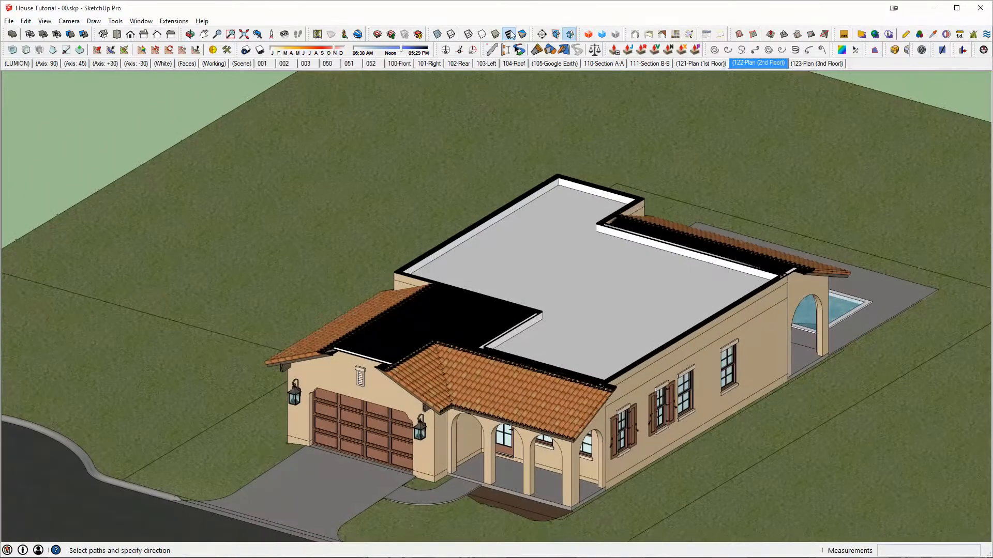
right_click(561, 35)
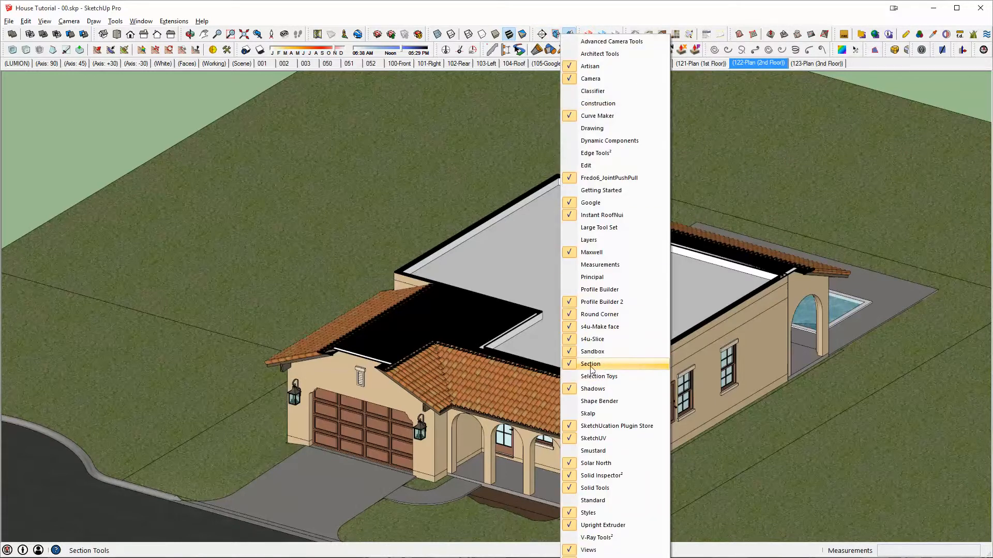
left_click(566, 20)
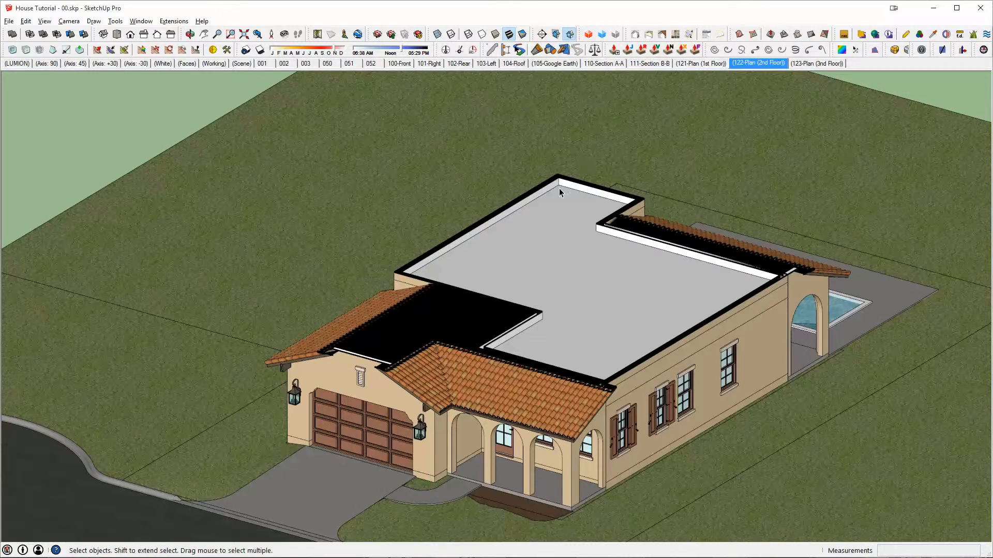
- Toggle the section cuts off and back on, and display the section planes surrounding the whole site
left_click(569, 34)
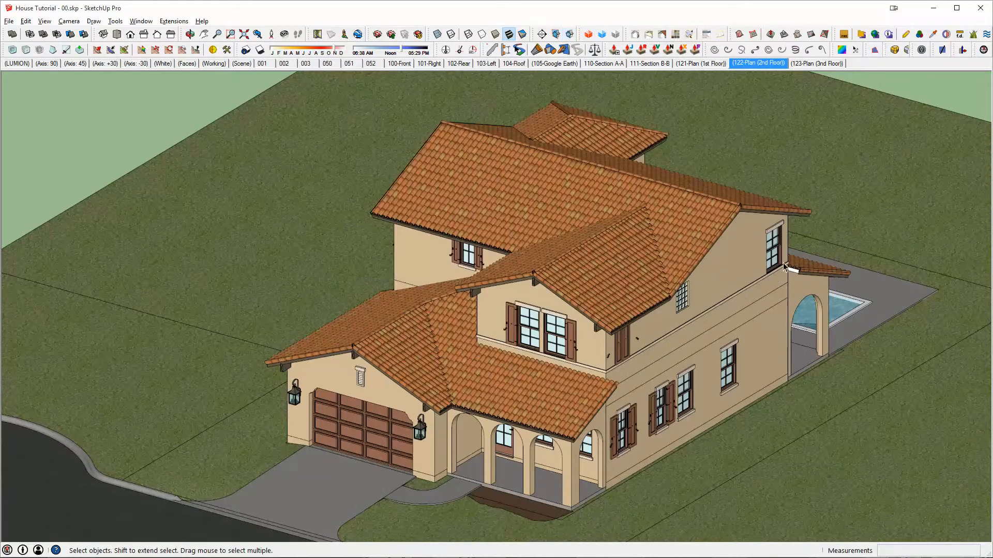
left_click(569, 34)
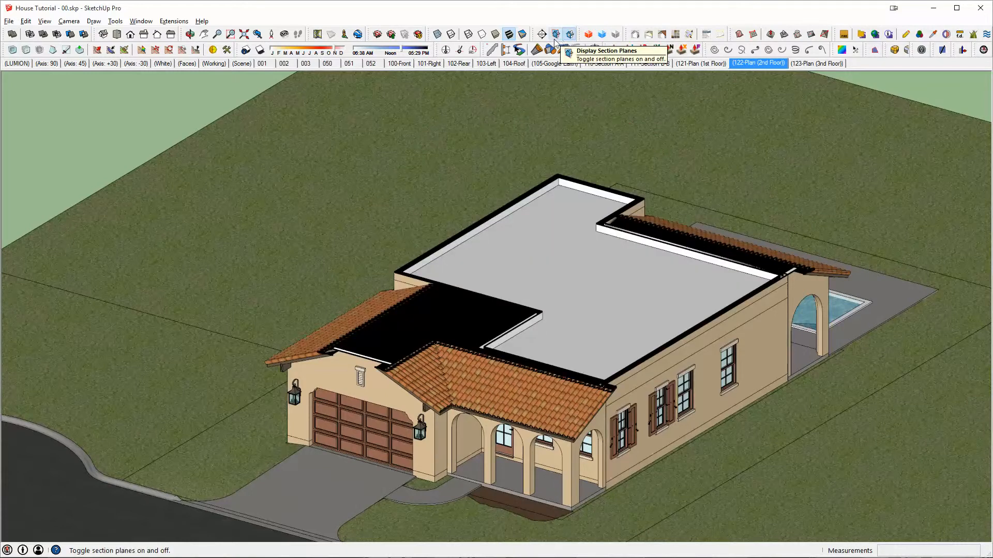
left_click(556, 35)
middle_click_drag(676, 217, 687, 158)
scroll(650, 193, "down", 5)
middle_click_drag(648, 196, 741, 209)
scroll(741, 209, "down", 3)
middle_click_drag(802, 184, 652, 256)
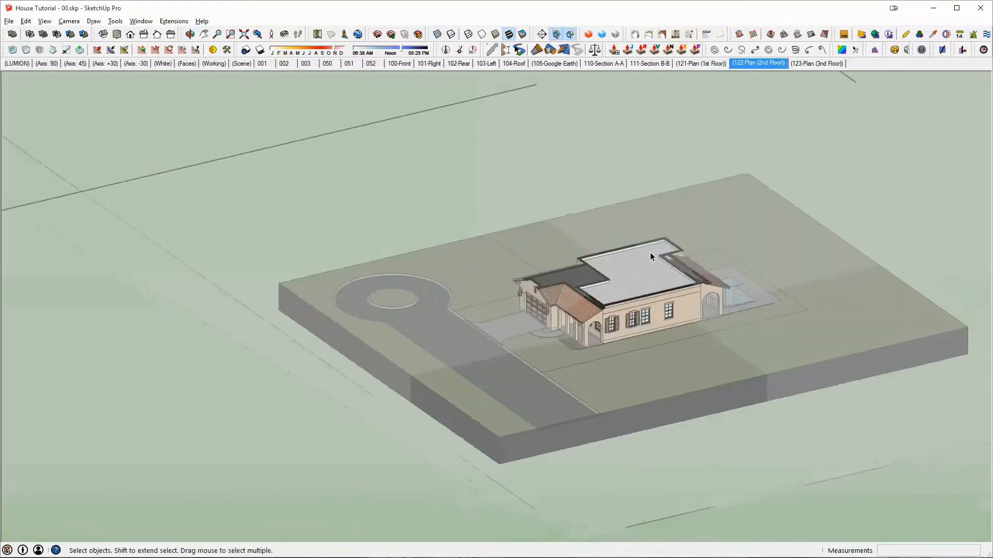
scroll(651, 256, "down", 3)
scroll(651, 253, "down", 6)
middle_click_drag(680, 289, 703, 316)
- Switch the camera to perspective projection and frame the full extents of the section planes around the site
left_click(69, 21)
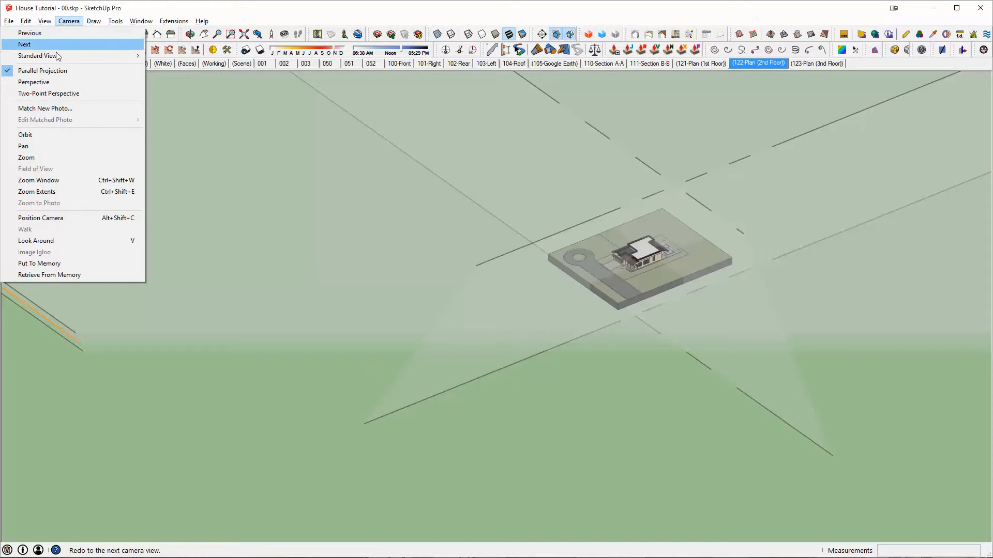
left_click(40, 84)
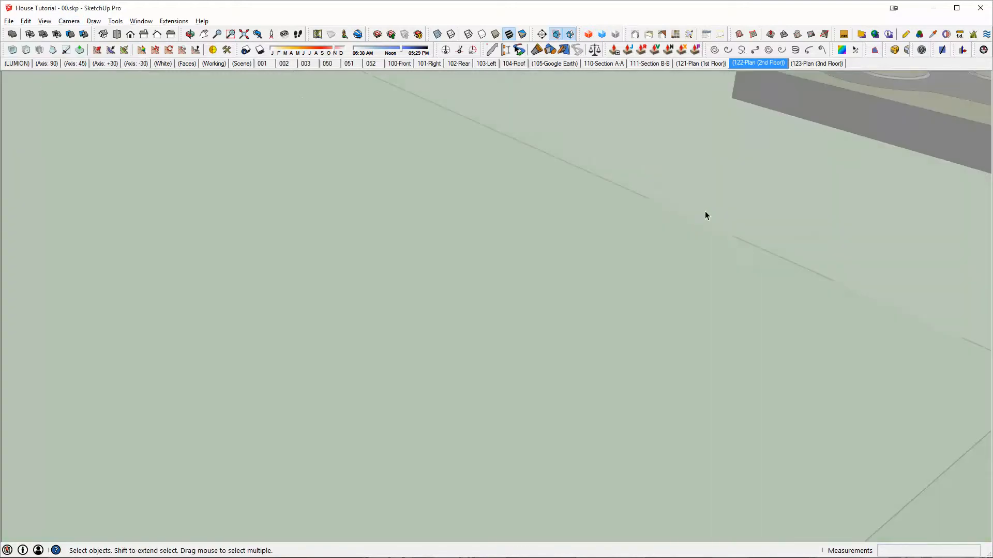
key("shift+z")
middle_click_drag(522, 200, 467, 227)
scroll(467, 228, "up", 3)
middle_click_drag(742, 199, 741, 188)
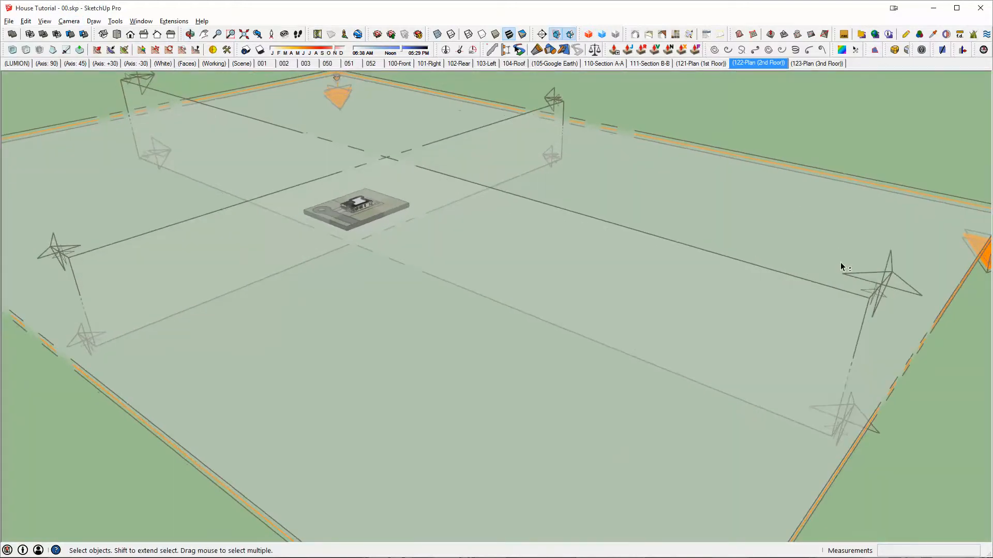
middle_click_drag(839, 262, 830, 191)
- Select the stacked horizontal section planes and the vertical section planes in turn to identify each one
left_click(855, 167)
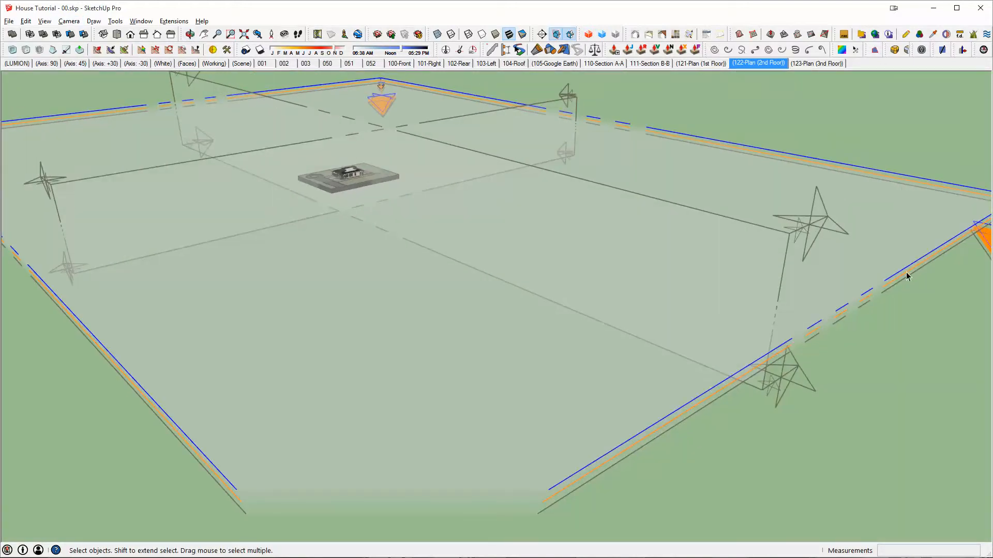
left_click(899, 285)
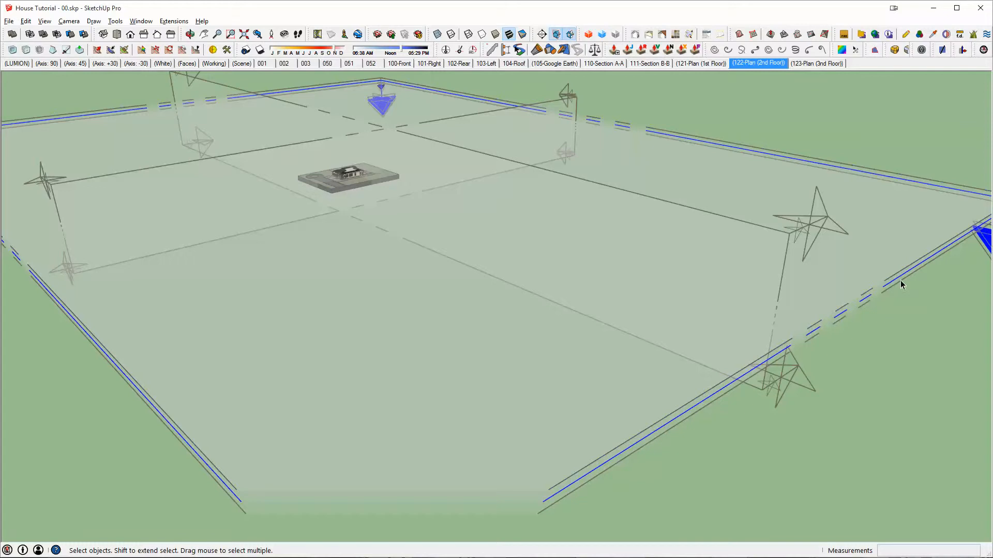
left_click(775, 247)
left_click(538, 122)
middle_click_drag(539, 122, 676, 195)
scroll(496, 173, "up", 5)
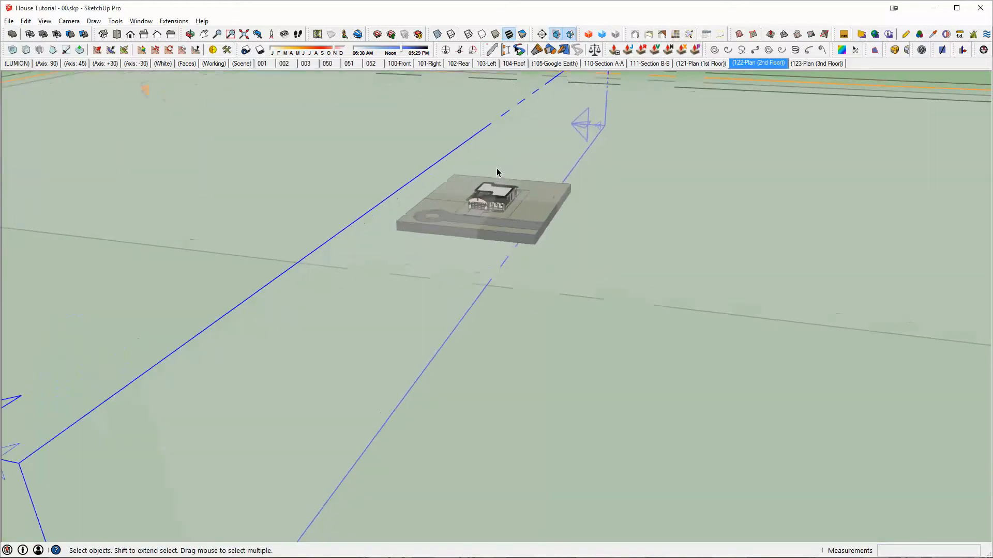
middle_click_drag(496, 172, 457, 204)
scroll(488, 181, "up", 5)
scroll(524, 184, "down", 4)
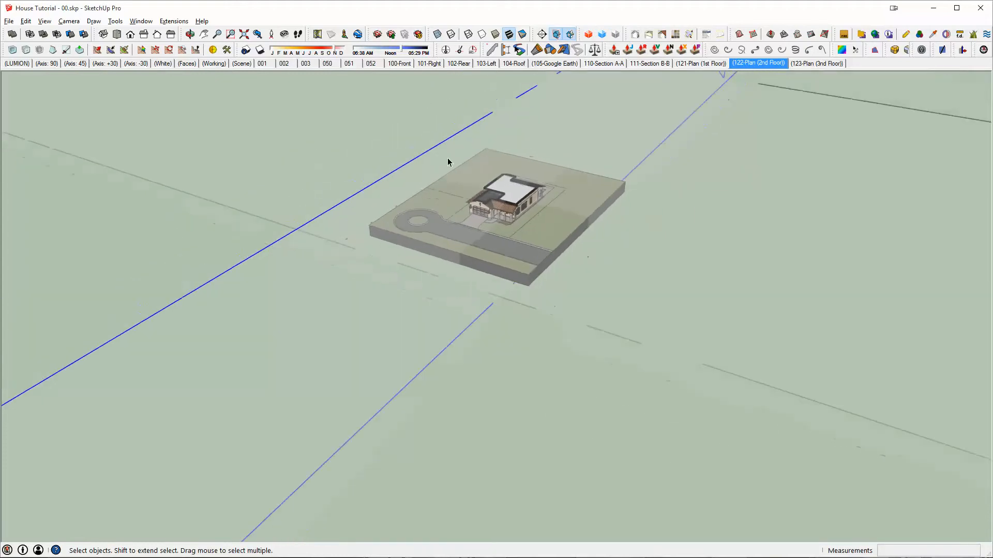
middle_click_drag(569, 242, 588, 159)
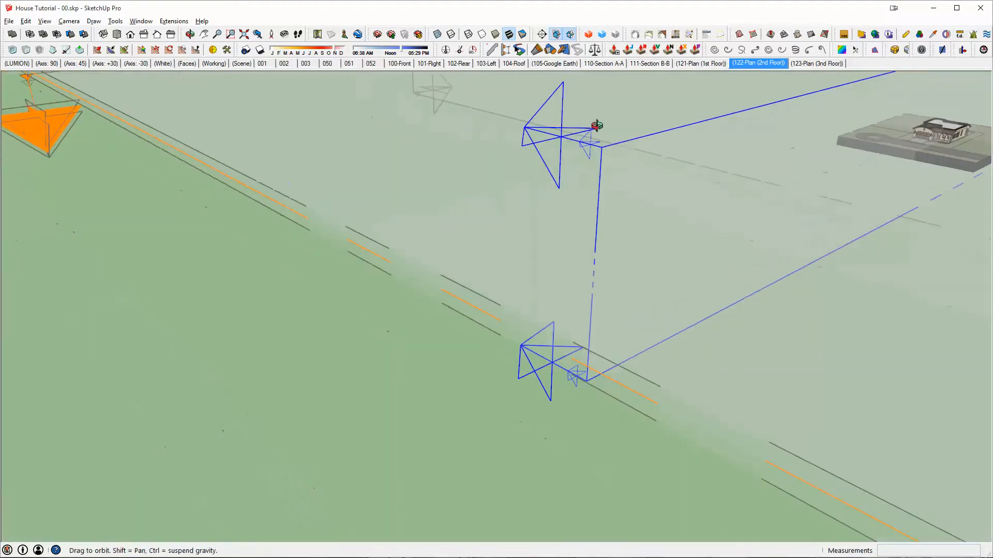
left_click(282, 203)
middle_click_drag(902, 122, 543, 310)
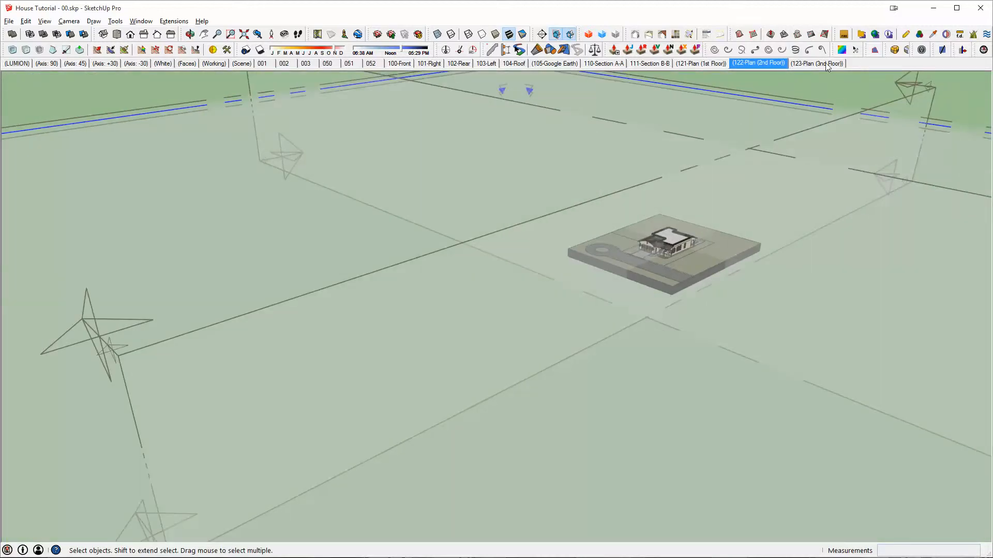
- Delete the 123-Plan (3nd Floor) scene and the topmost horizontal section plane that belongs to it
right_click(825, 63)
left_click(849, 118)
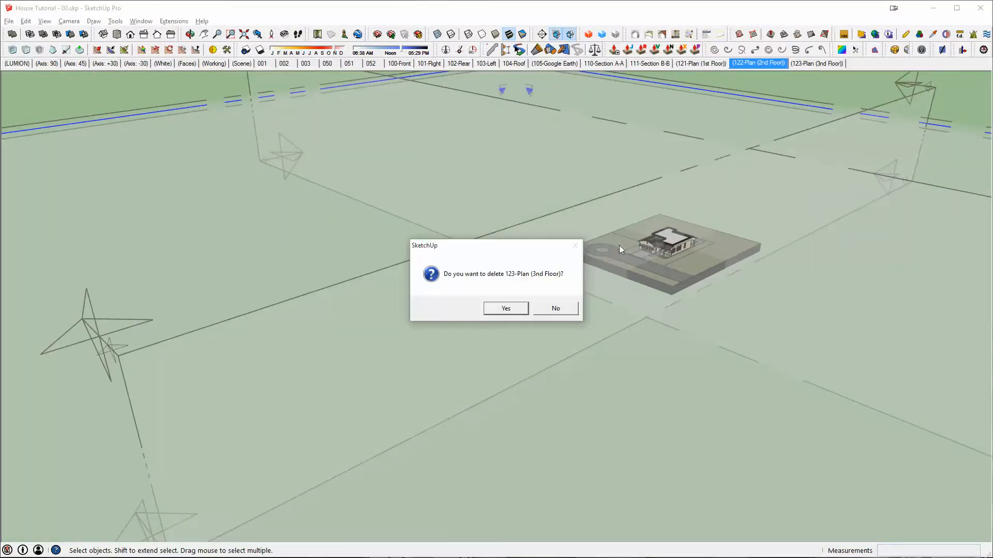
left_click(490, 313)
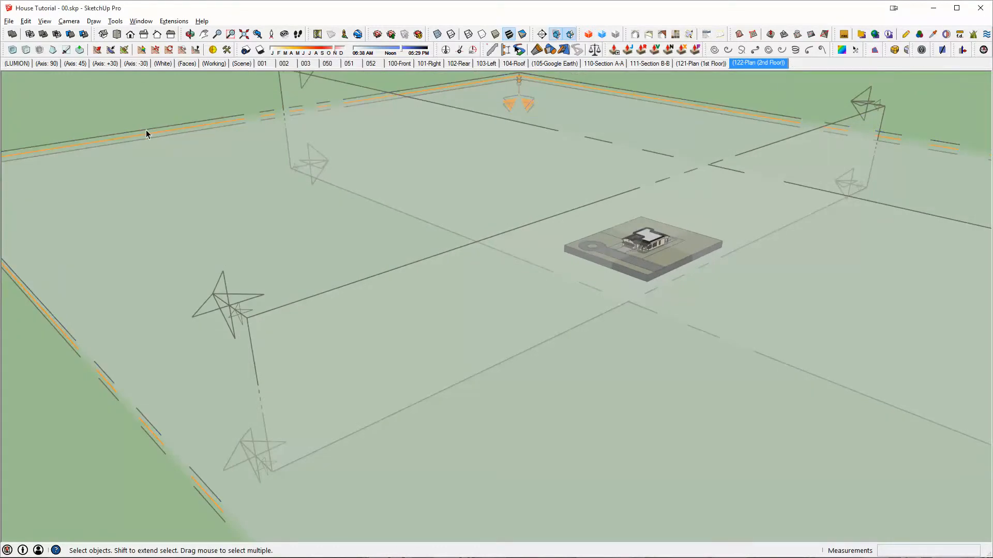
left_click(146, 134)
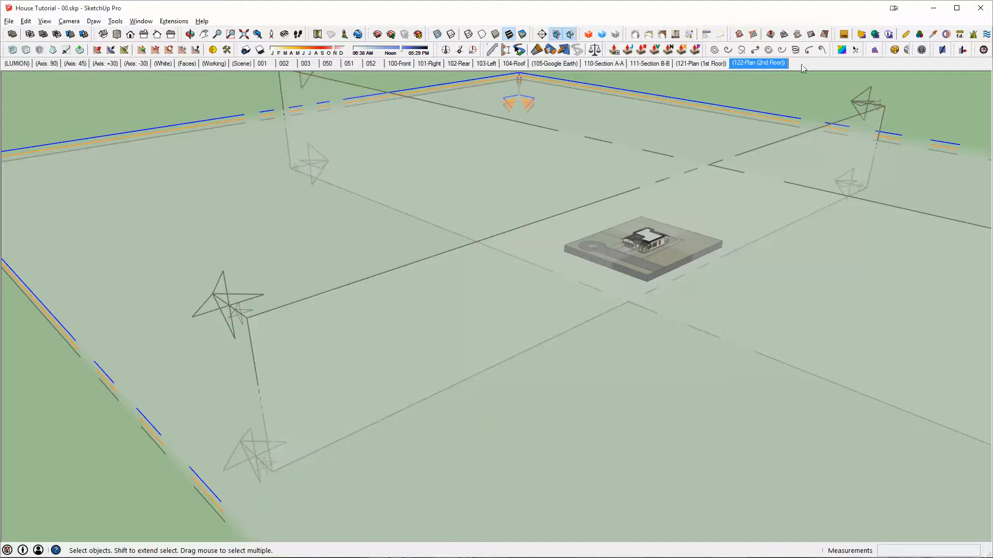
key("Delete")
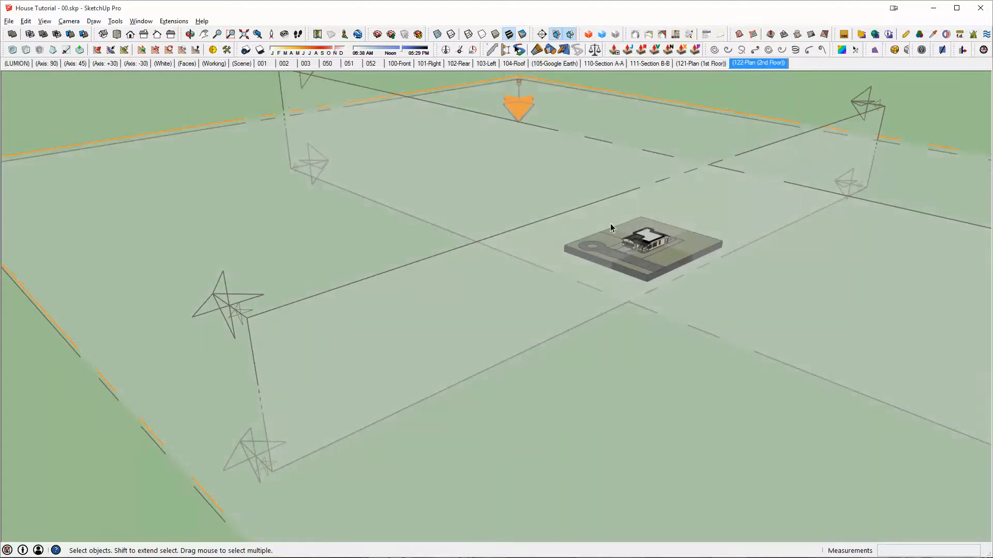
- Move the active second-floor section plane vertically upward until it cuts through the second-floor walls at window height
middle_click_drag(610, 228, 727, 254)
scroll(636, 215, "up", 8)
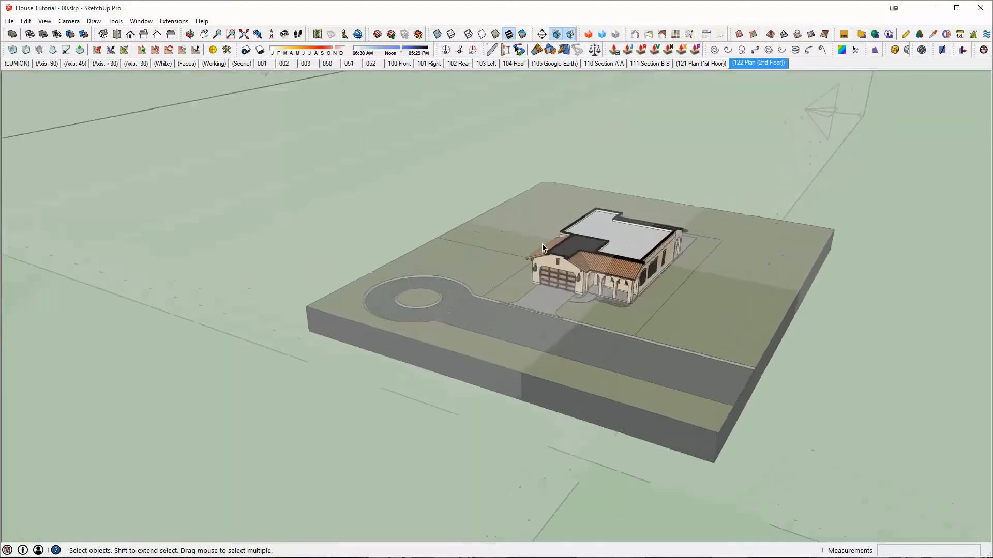
middle_click_drag(542, 248, 647, 336)
scroll(365, 252, "up", 5)
scroll(365, 253, "up", 6)
middle_click_drag(536, 367, 590, 358)
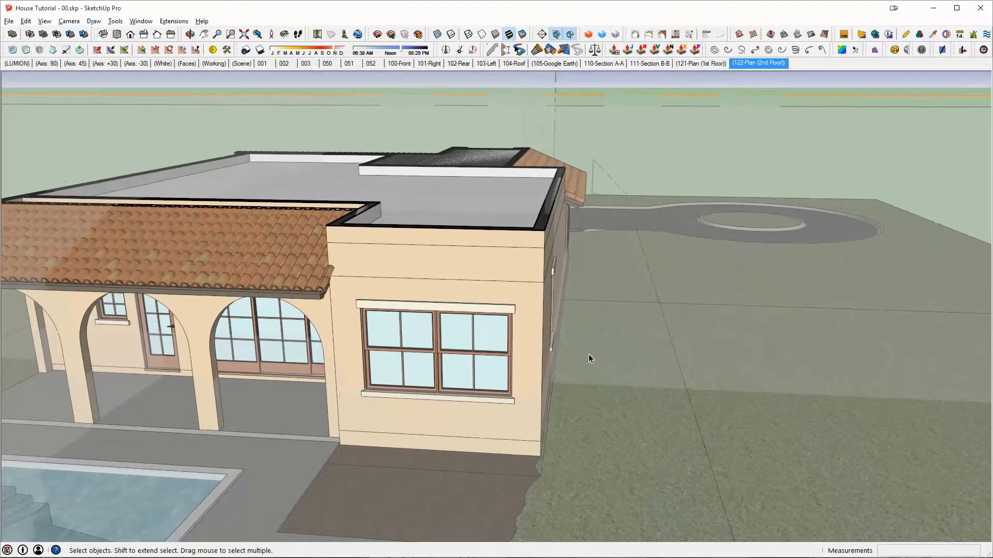
left_click(618, 441)
middle_click_drag(696, 118, 64, 171)
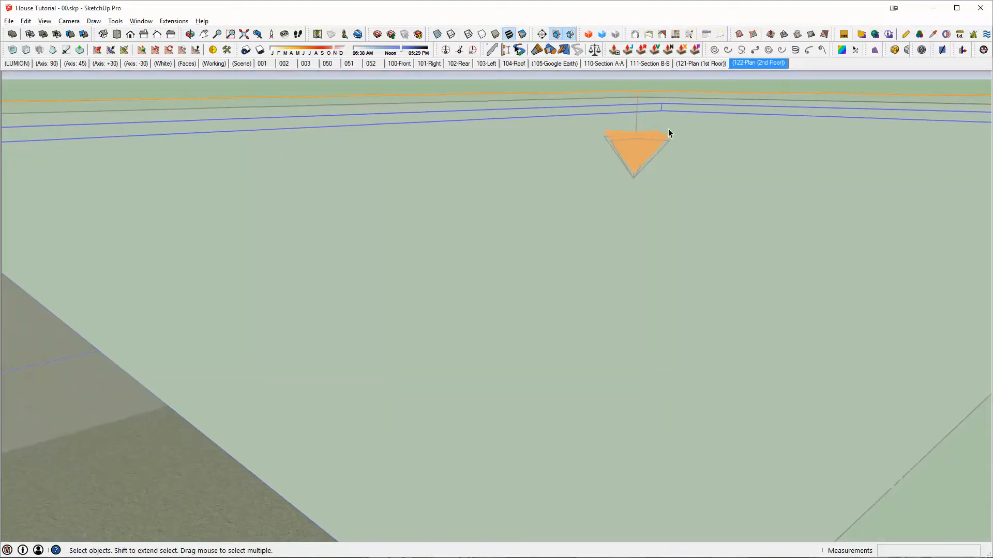
scroll(107, 370, "down", 2)
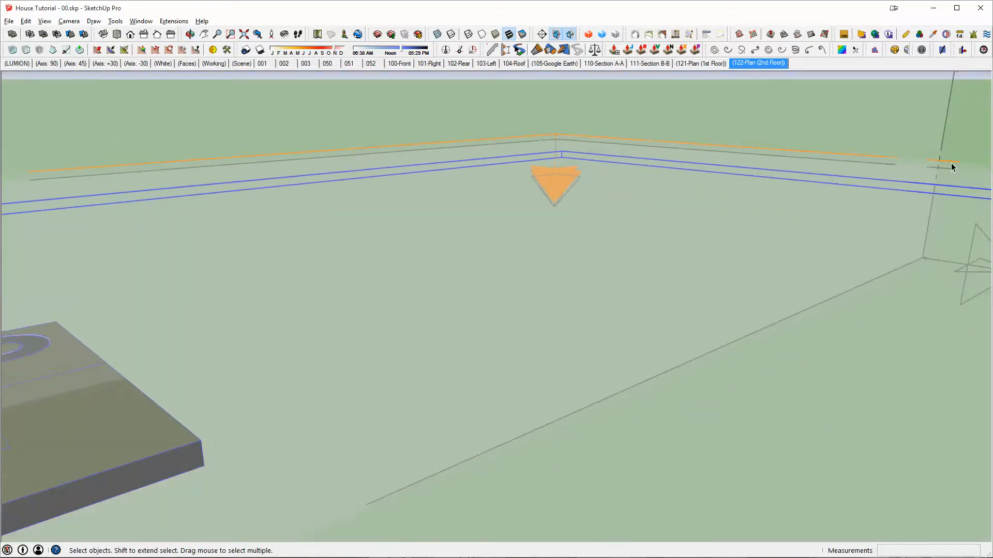
mouse_move(443, 233)
middle_mouse_down()
mouse_move(262, 261)
mouse_move(796, 263)
mouse_move(286, 224)
mouse_move(598, 277)
middle_mouse_up()
scroll(486, 289, "up", 4)
scroll(486, 289, "up", 5)
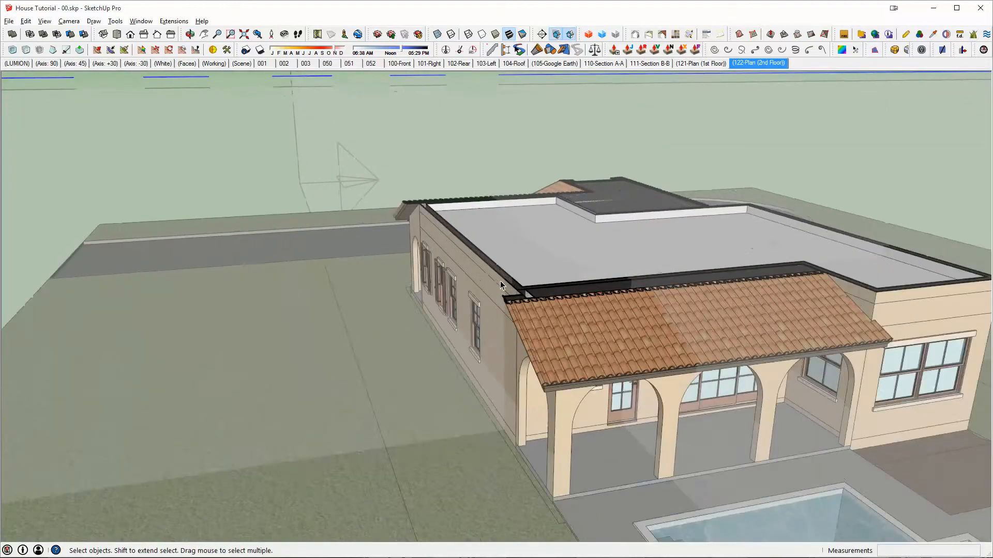
middle_click_drag(495, 271, 472, 283)
key("m")
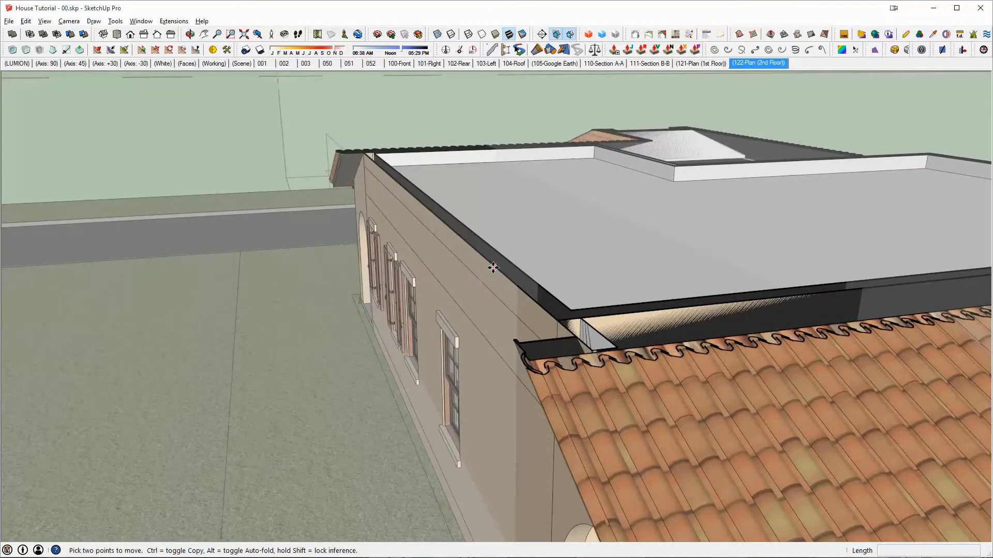
left_click(494, 267)
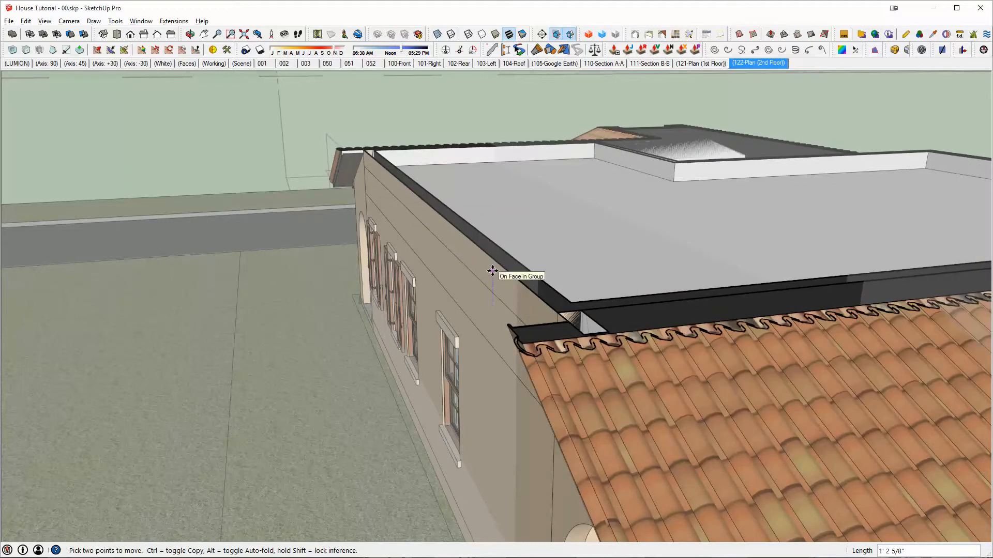
key("Return")
middle_click_drag(494, 270, 684, 169)
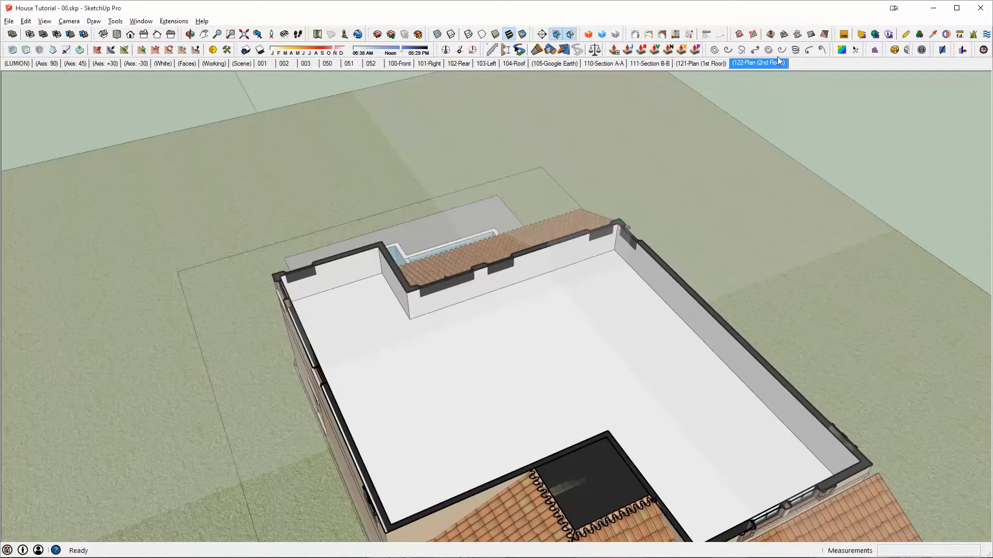
- Hide the section planes to inspect the cut second-floor walls, and display the planes again
left_click(555, 35)
middle_click_drag(573, 295, 273, 198)
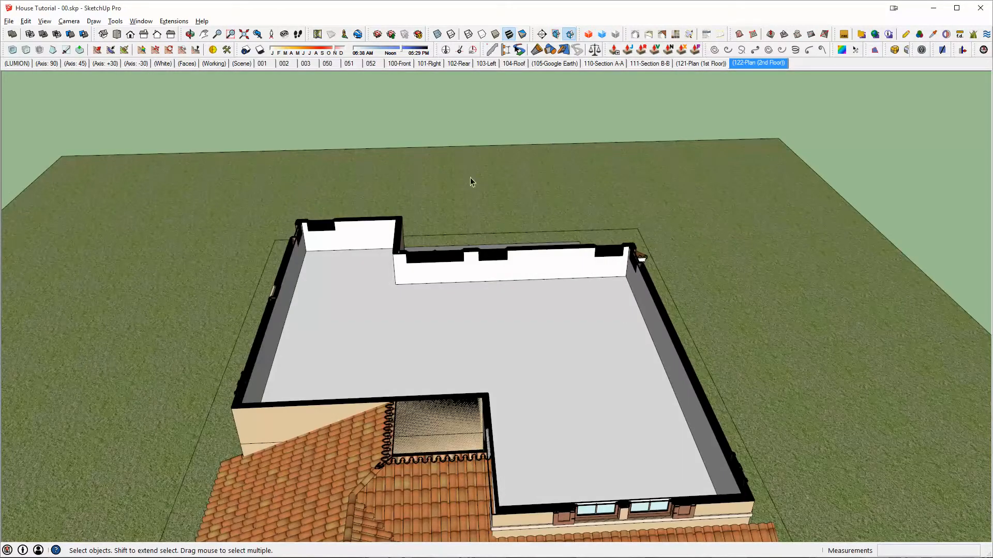
left_click(555, 34)
middle_click_drag(488, 231, 706, 83)
scroll(665, 169, "down", 4)
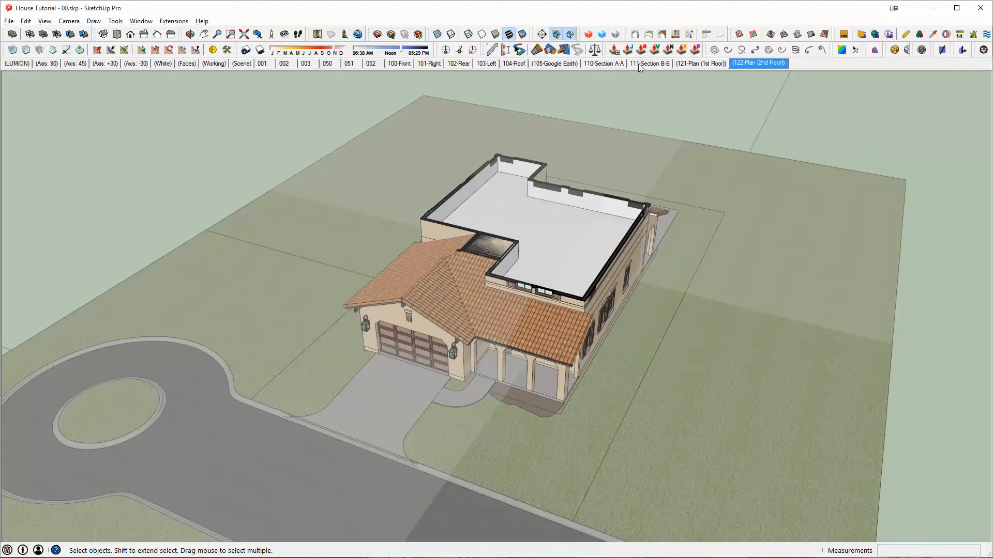
- Switch the active cut from the horizontal plan plane to the vertical section plane running lengthwise through the house
middle_click_drag(621, 140, 523, 206)
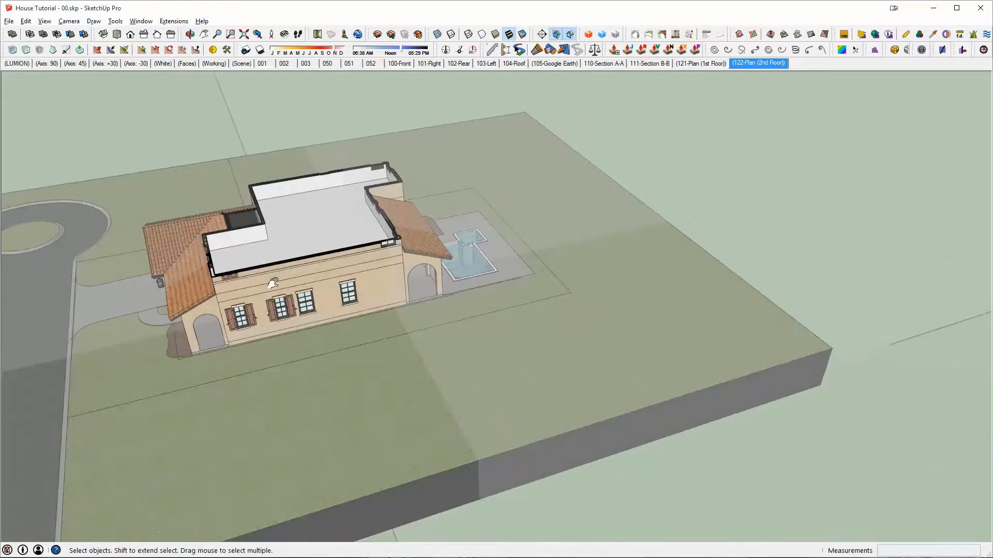
middle_click_drag(272, 282, 221, 286, "shift")
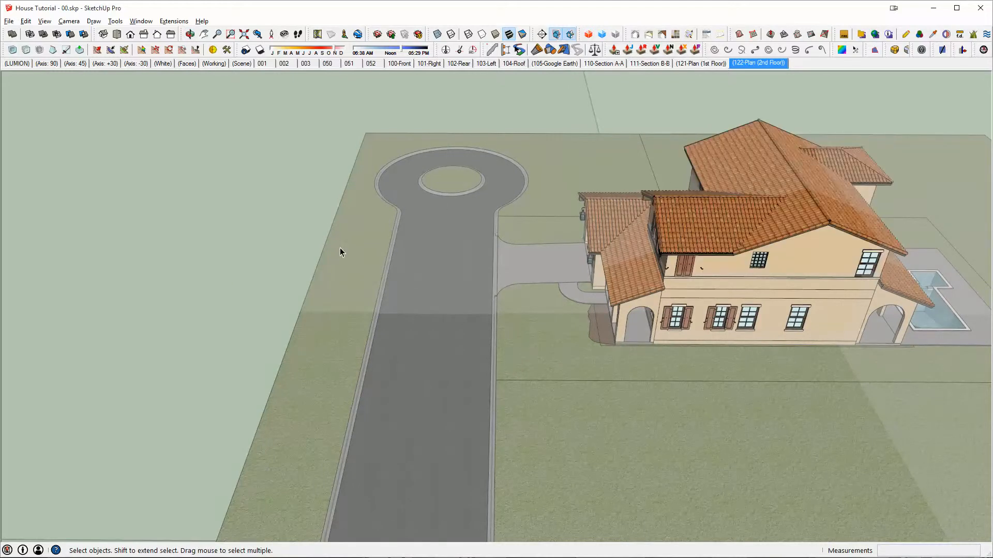
middle_click_drag(340, 247, 310, 474)
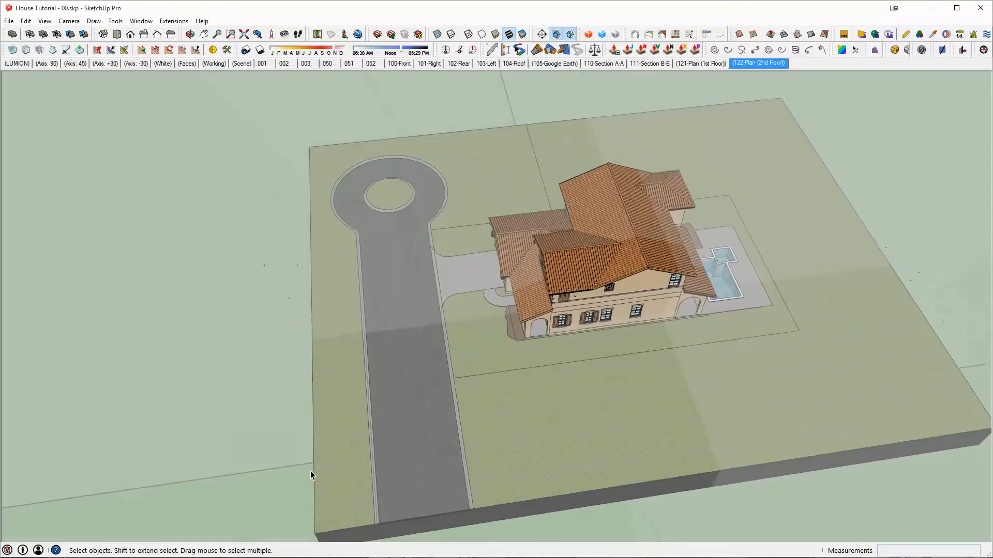
middle_click_drag(270, 406, 772, 93)
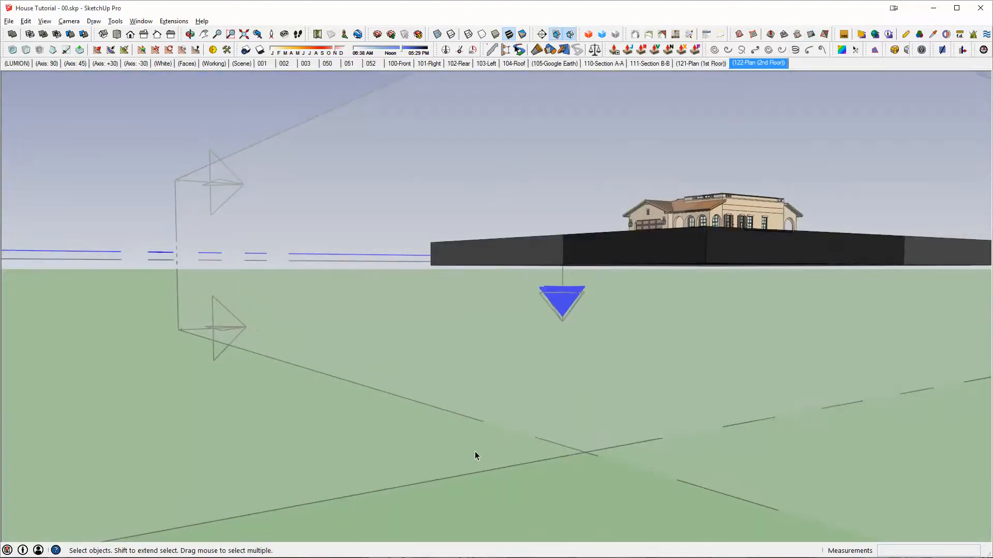
middle_click_drag(663, 237, 721, 203)
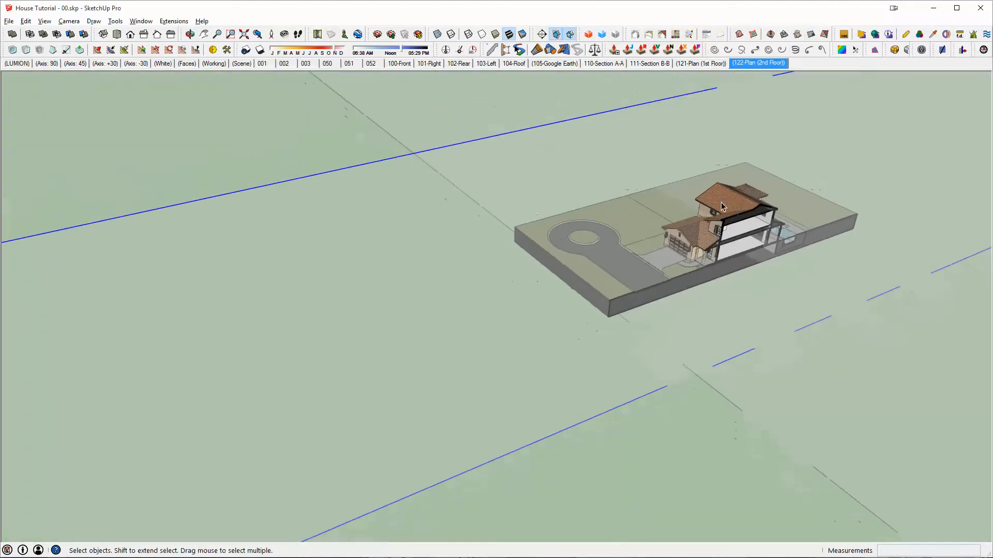
- Try to move the selected vertical section plane to shift its cut through the house
key("m")
left_click(357, 199)
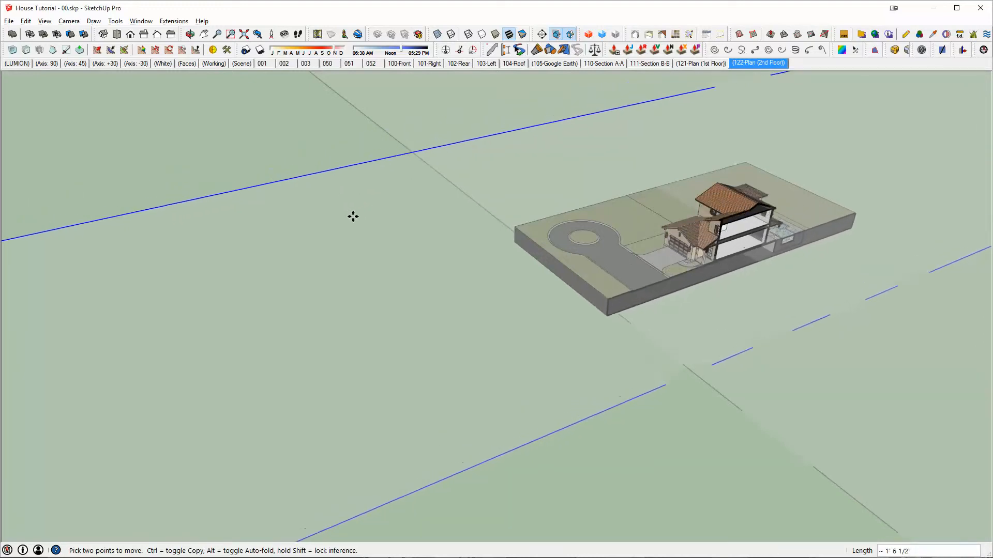
left_click(336, 218)
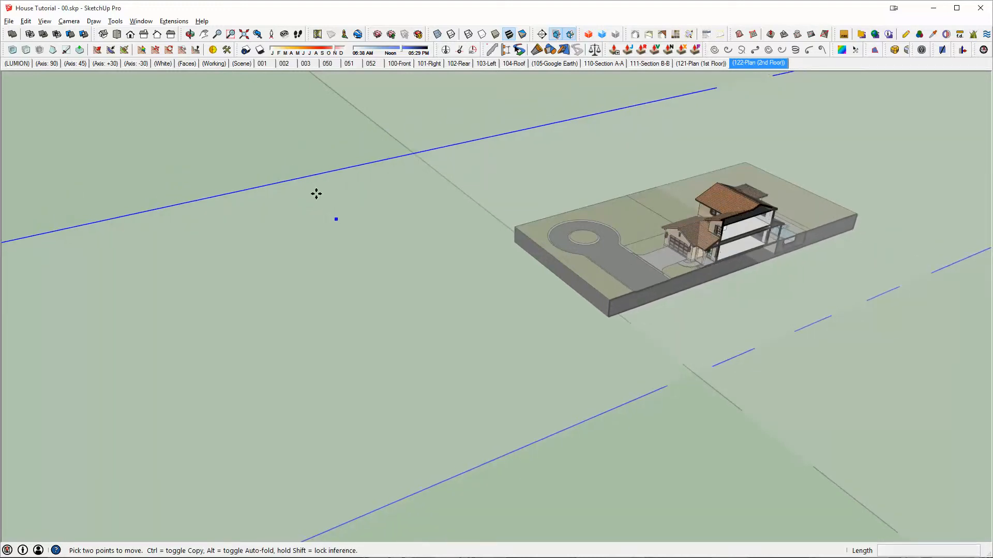
- Hide the section planes while leaving the vertical cut through the house active
middle_click_drag(552, 271, 496, 238)
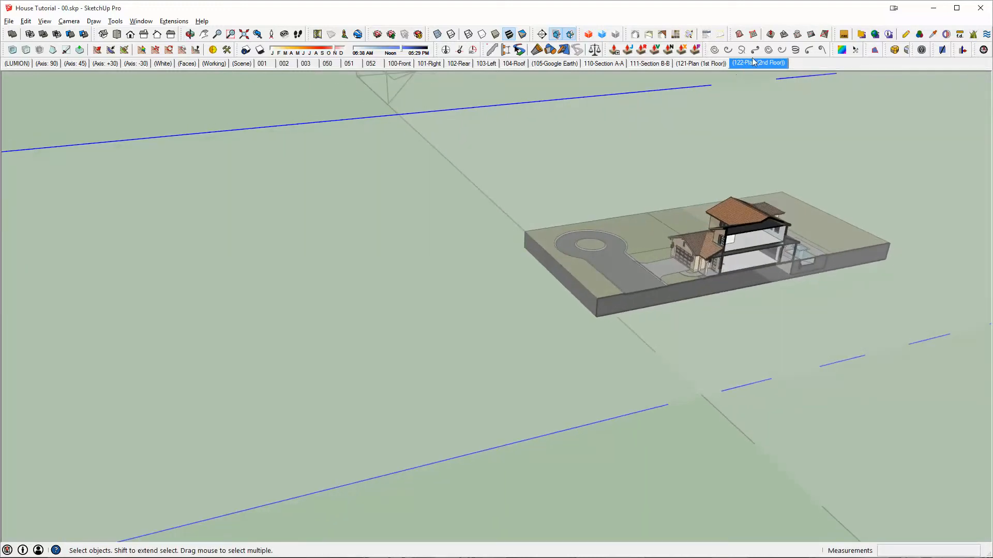
left_click(556, 34)
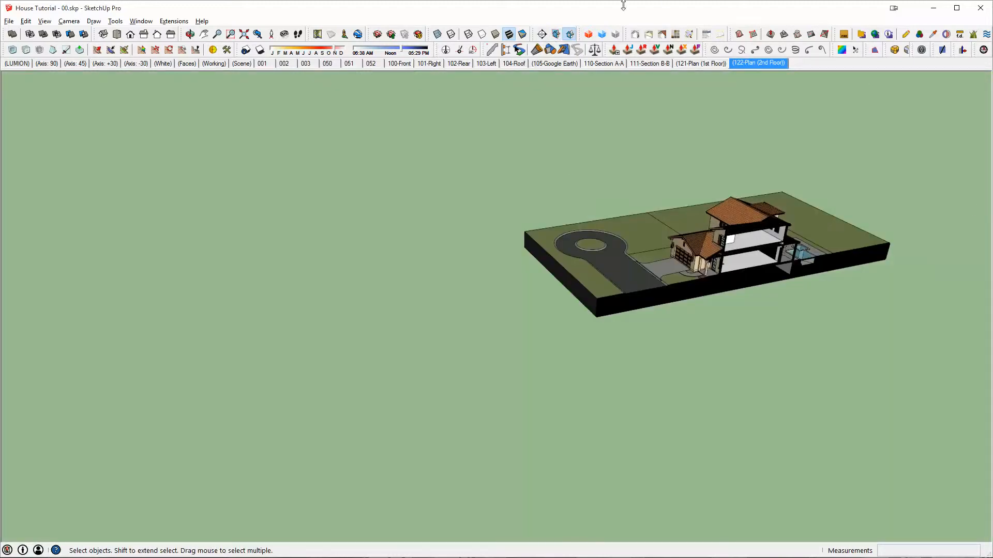
- Review the second-floor plan scene and the Section B-B and Section A-A scenes of the house in turn
middle_click_drag(747, 243, 718, 249)
scroll(721, 249, "up", 4)
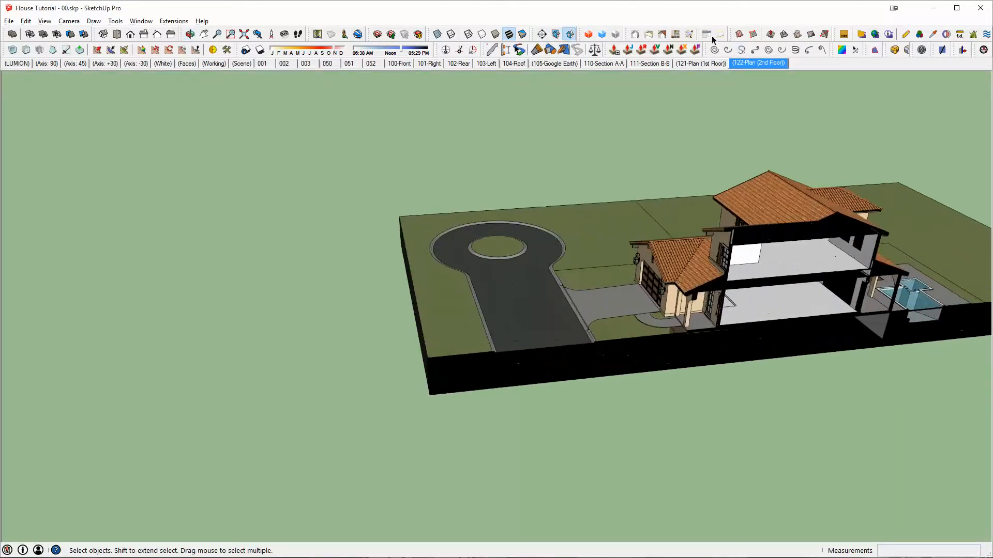
left_click(751, 70)
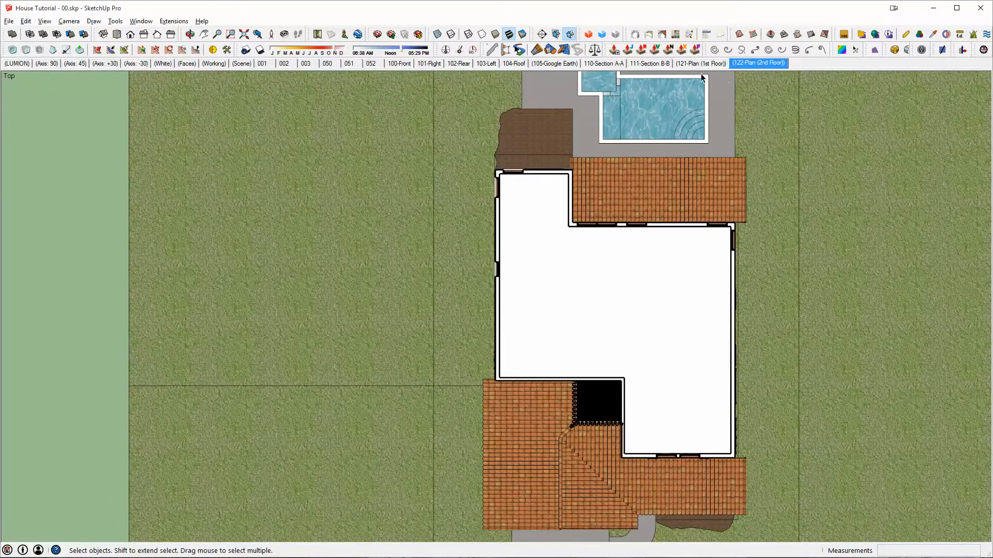
left_click(683, 64)
left_click(649, 64)
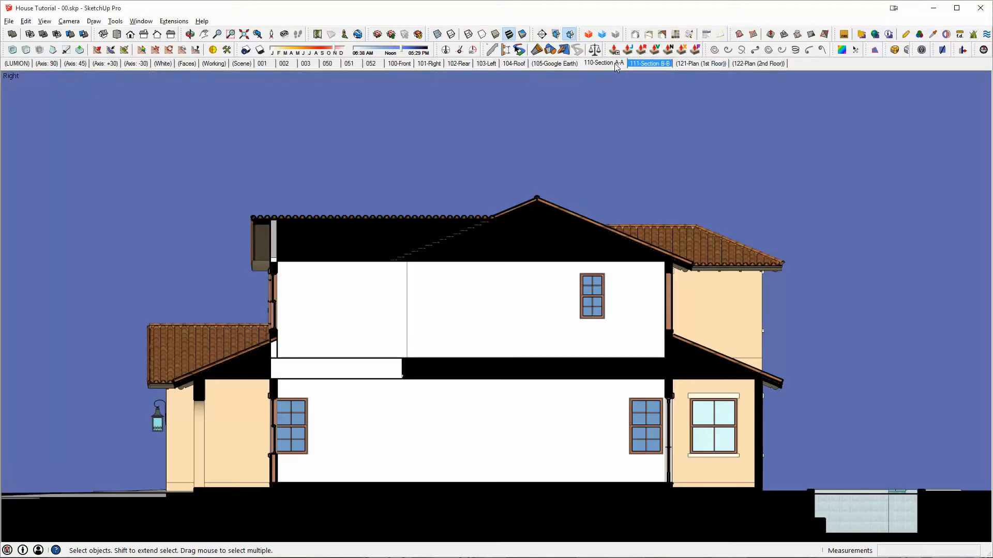
left_click(616, 64)
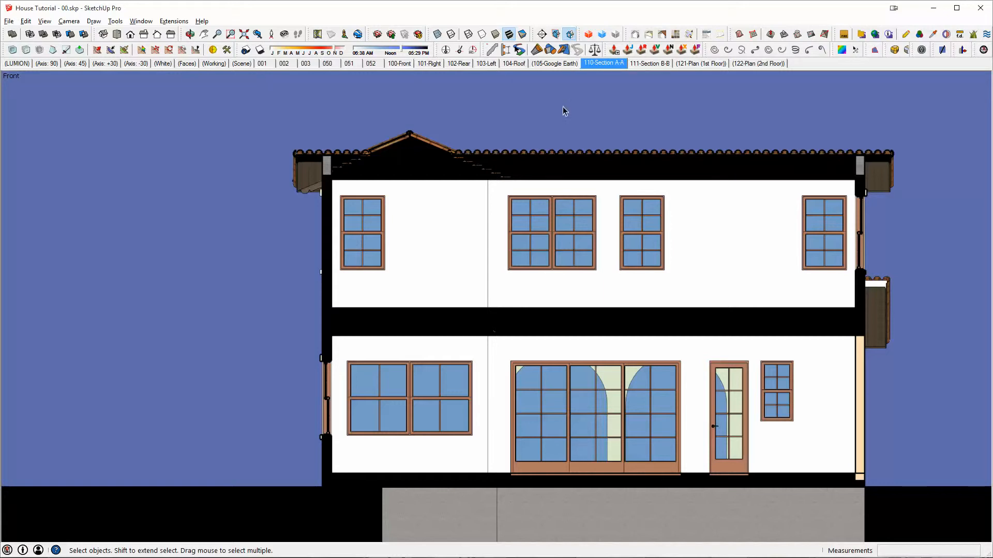
- Recall scene 001, and compare the (Working) and (Scene) layer sets from the front and side of the house
left_click(265, 64)
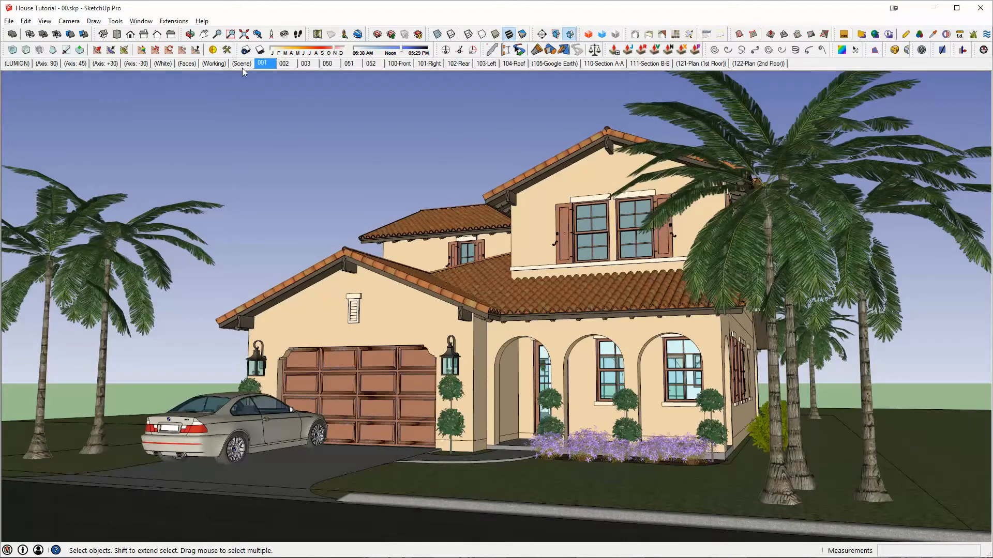
left_click(214, 63)
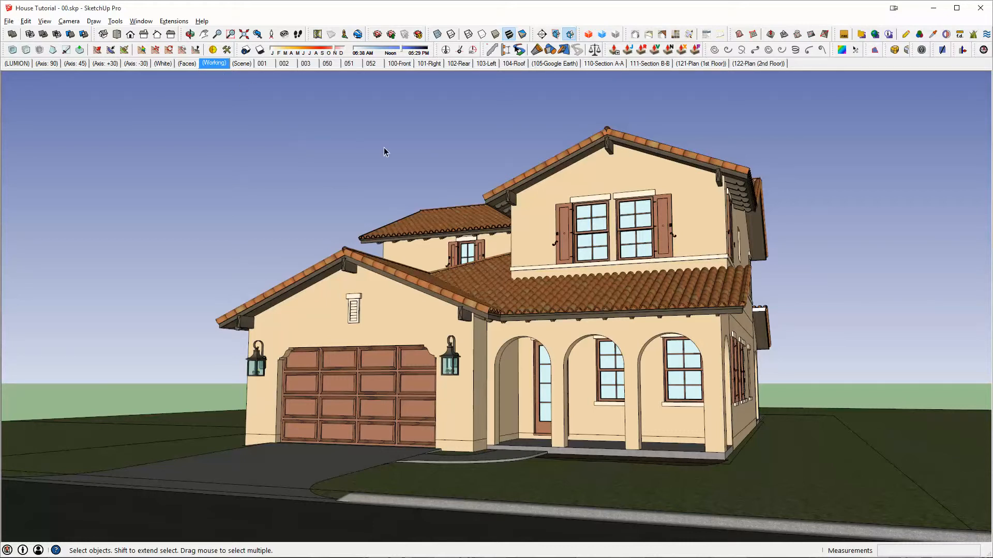
middle_click_drag(440, 189, 3, 250)
left_click(219, 64)
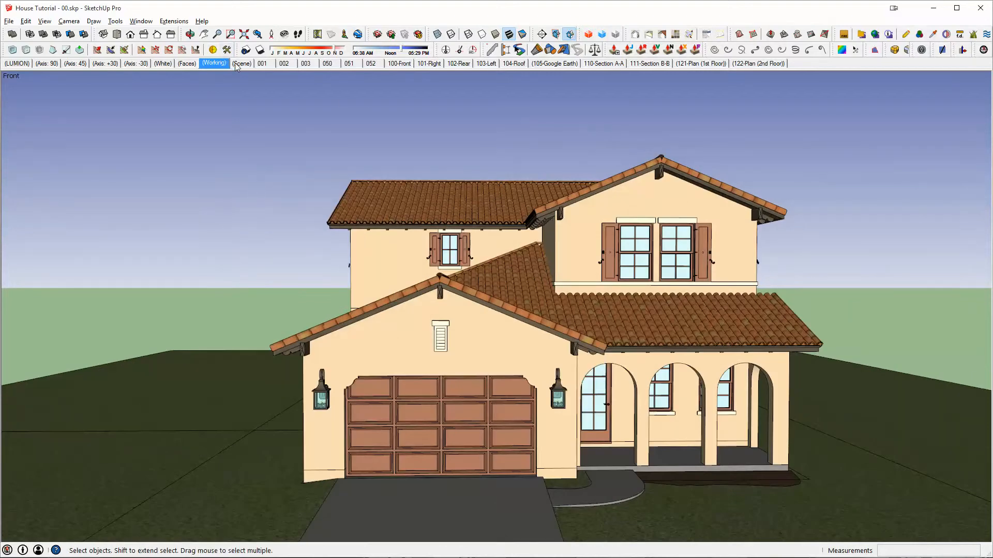
left_click(243, 63)
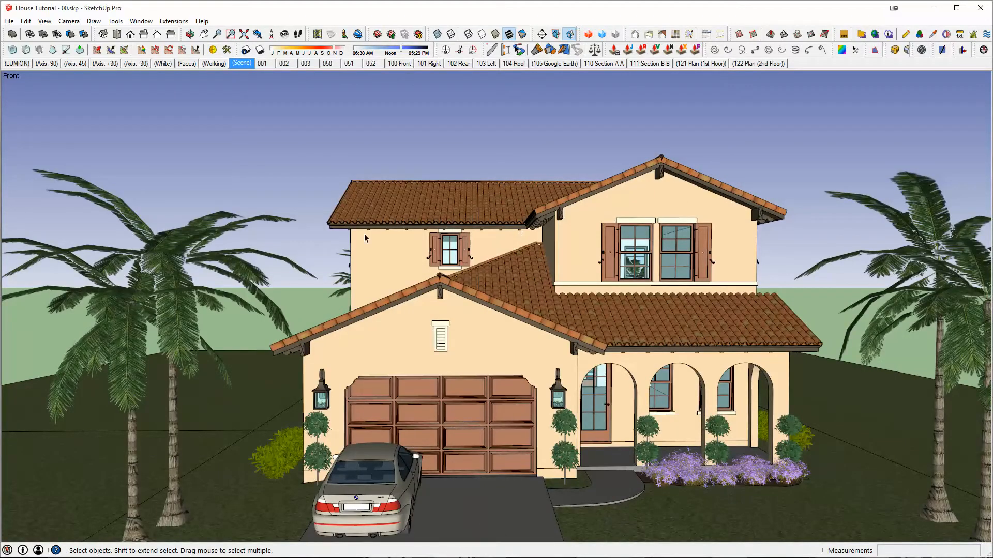
middle_click_drag(364, 238, 202, 78)
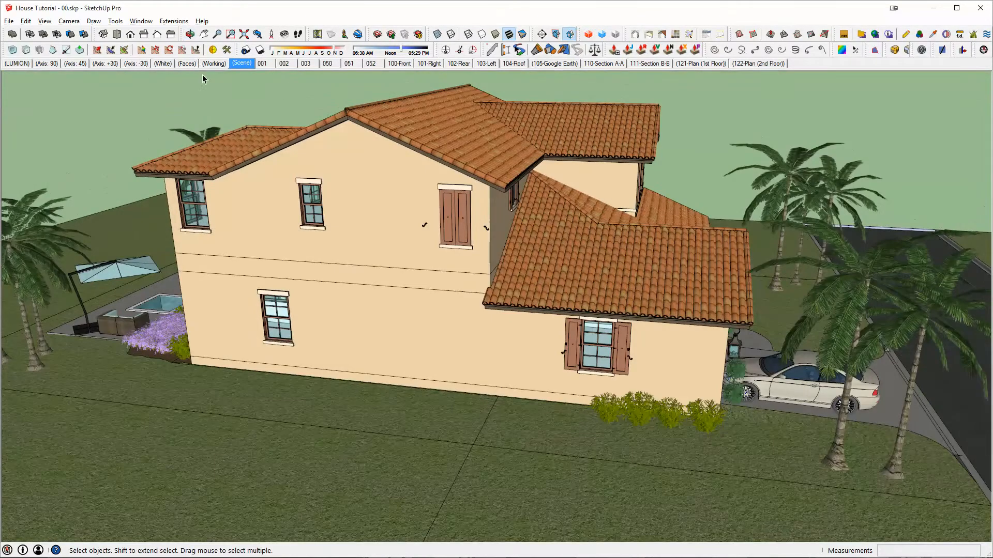
left_click(214, 63)
left_click(241, 63)
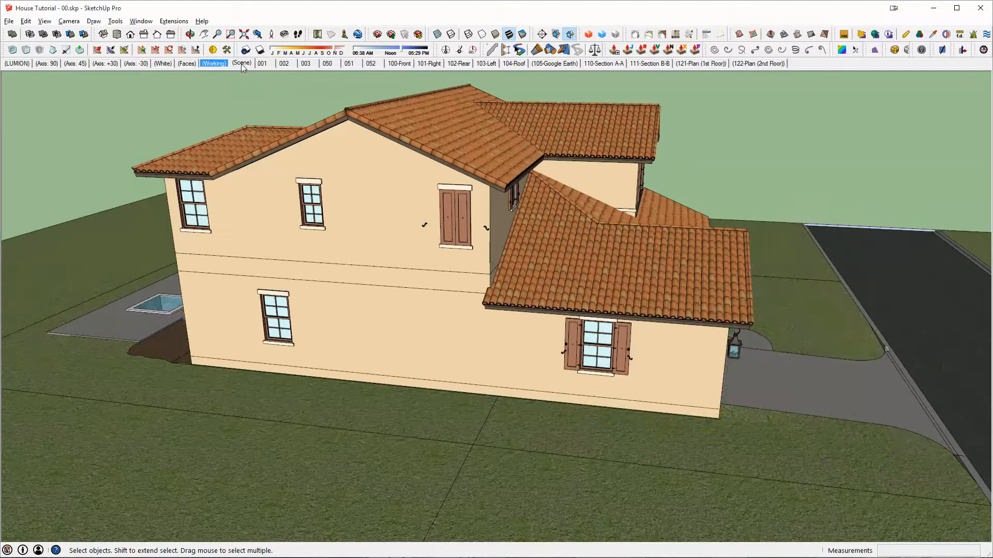
left_click(214, 63)
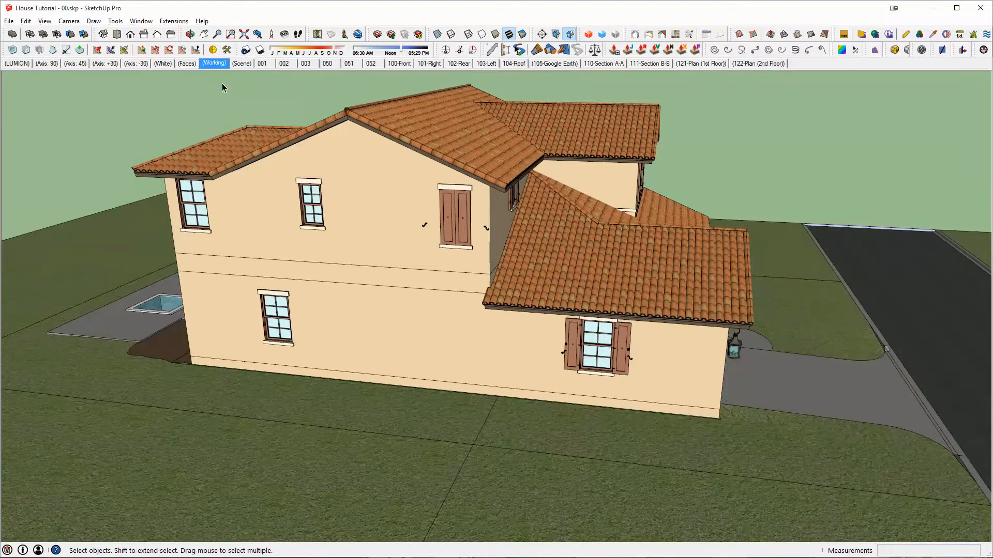
- Open the scene manager beside the house and display the saved properties of the (Working) scene
right_click(214, 63)
left_click(248, 161)
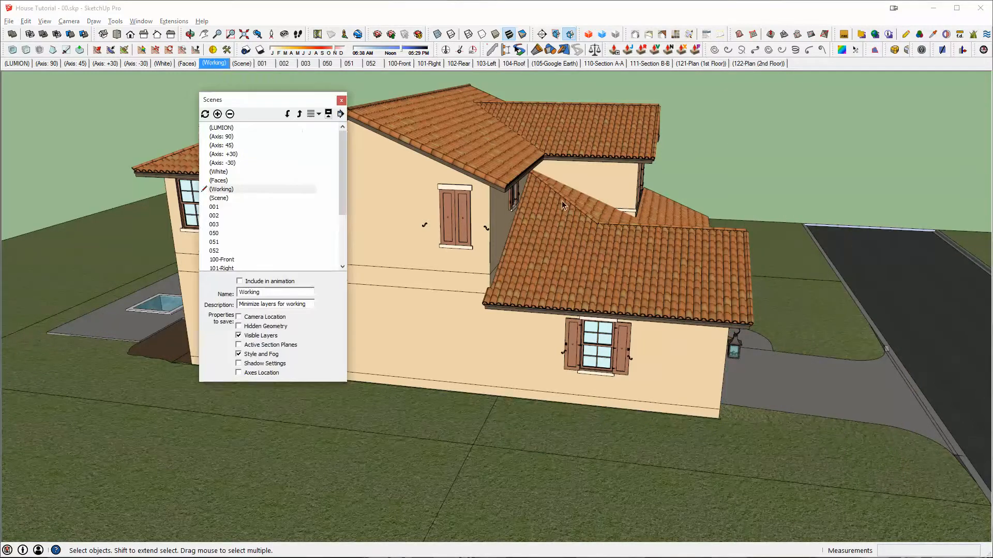
left_click_drag(279, 100, 559, 109)
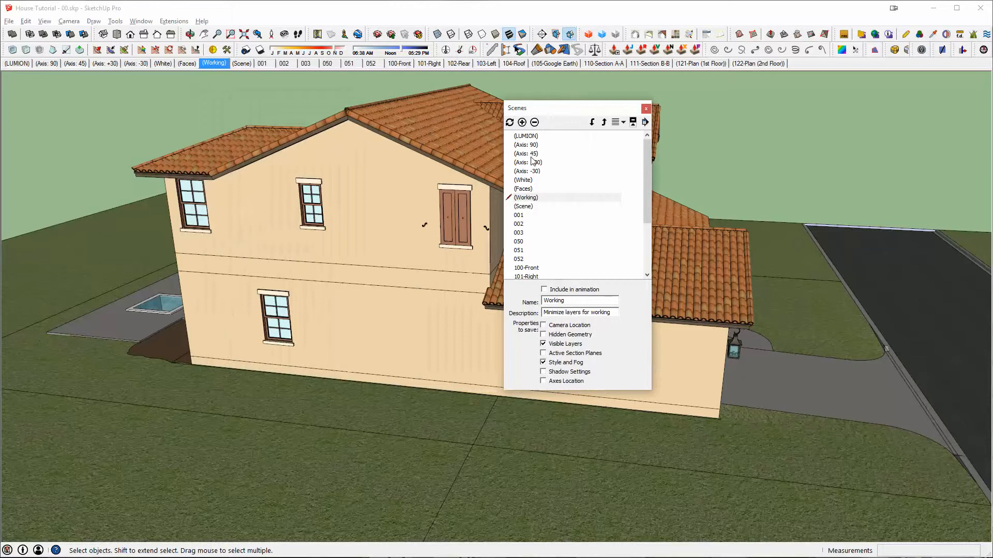
left_click(533, 199)
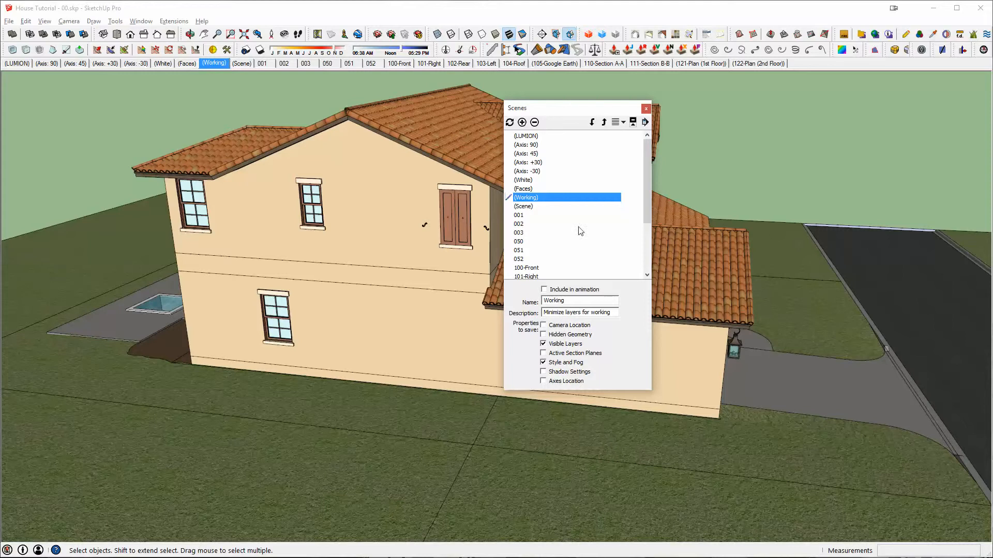
- Update the (Working) scene from a new viewpoint showing the rear of the house and the pool
left_click_drag(556, 113, 633, 130)
middle_click_drag(220, 79, 232, 211)
right_click(210, 64)
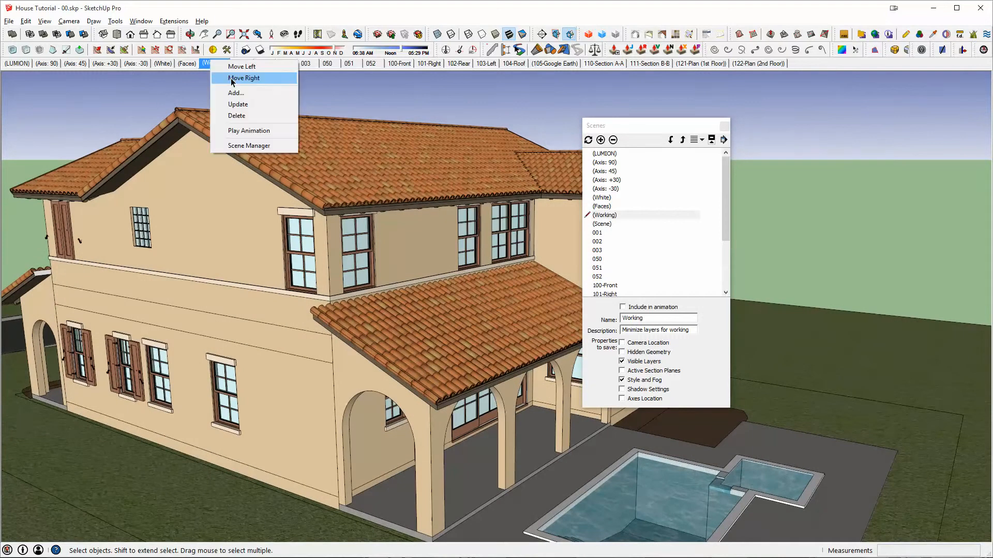
left_click(240, 107)
- Examine the house from all sides, near and far, with the reduced layers of the (Working) scene
middle_click_drag(454, 197, 463, 189)
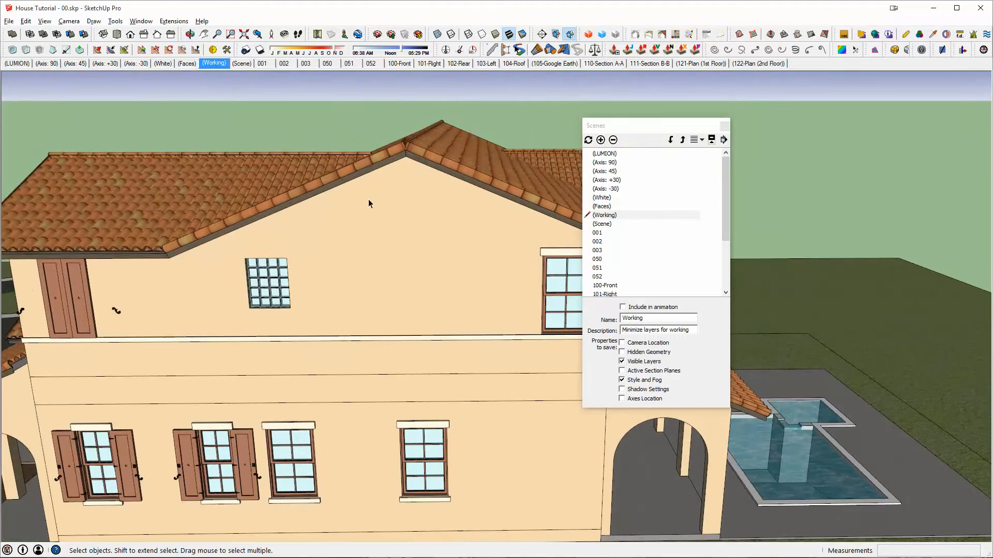
middle_click_drag(369, 200, 517, 203)
scroll(422, 152, "down", 5)
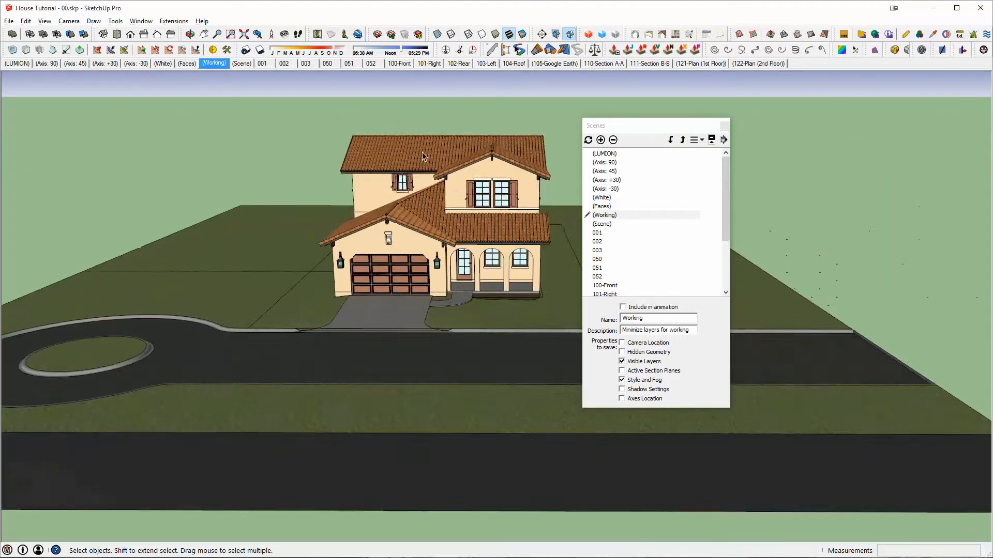
middle_click_drag(422, 152, 181, 186)
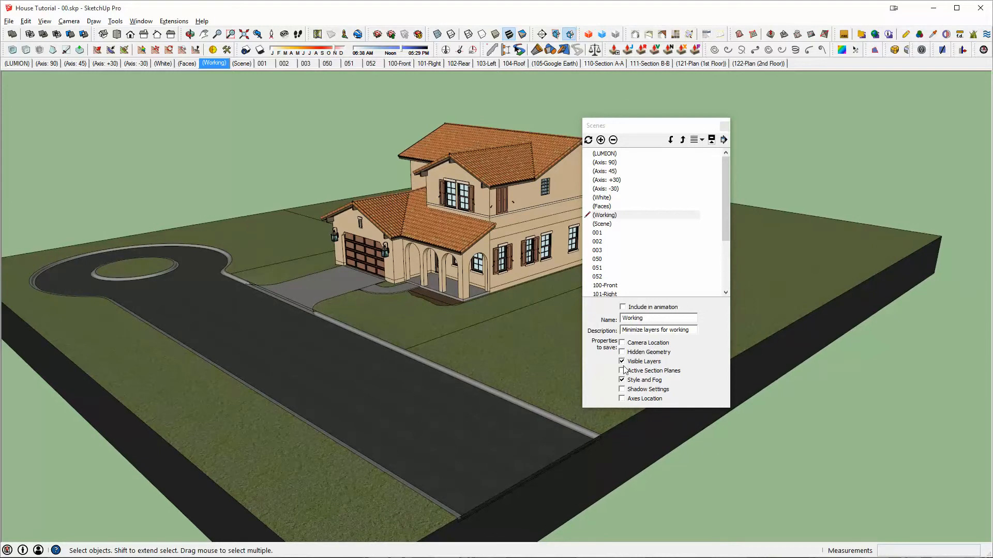
middle_click_drag(448, 169, 934, 250)
scroll(326, 228, "up", 3)
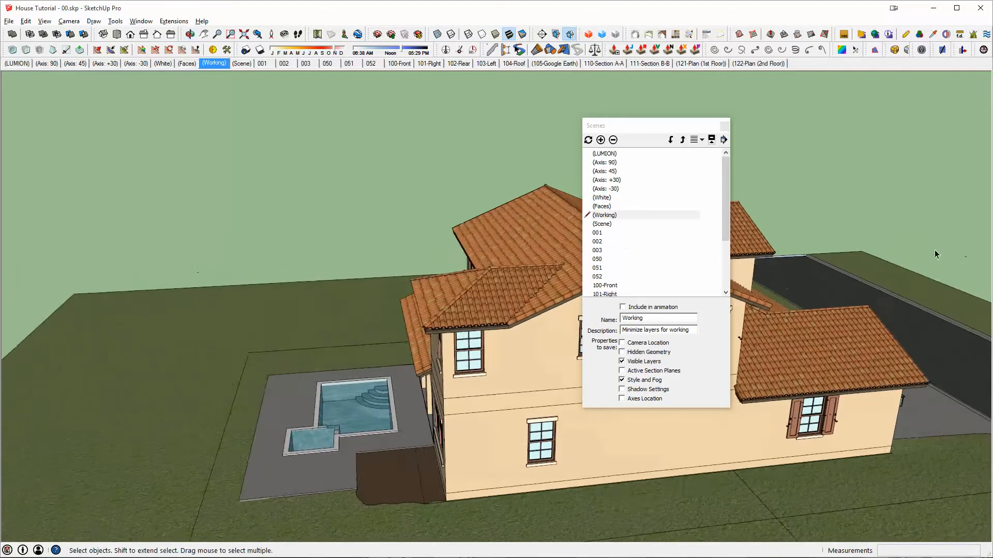
middle_click_drag(468, 234, 3, 171)
scroll(385, 269, "down", 4)
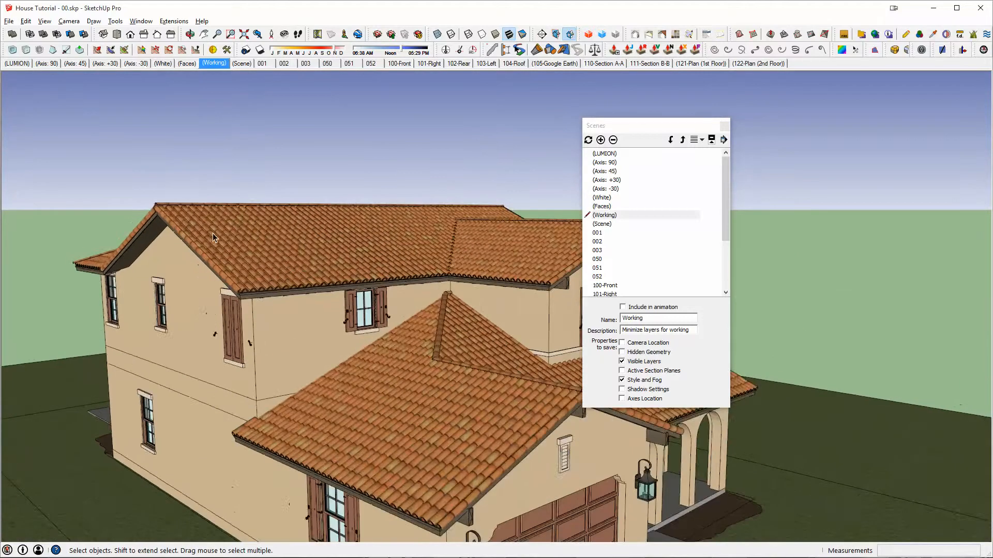
middle_click_drag(385, 265, 434, 286)
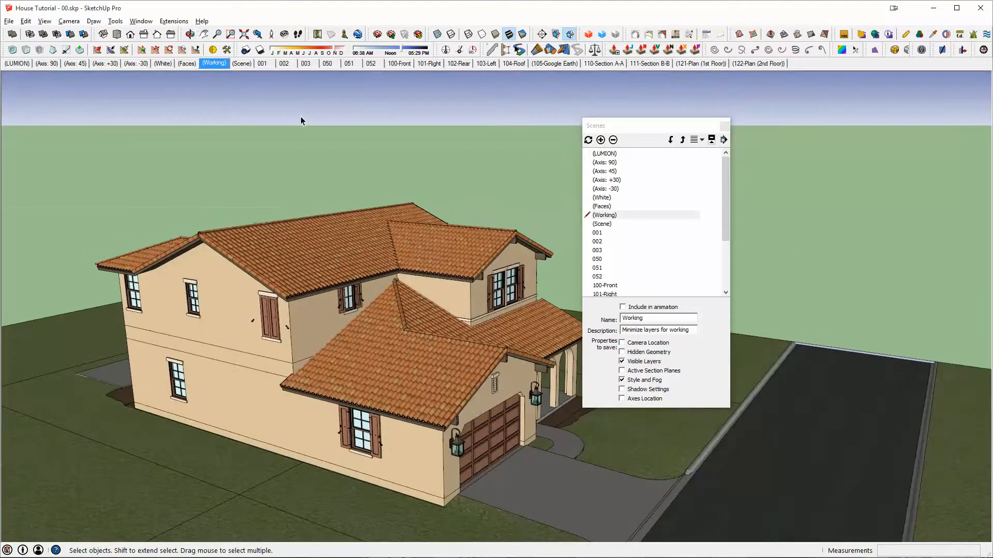
- Check the properties of the (Scene) scene and compare its visible layers with those of the (Working) scene
left_click(606, 224)
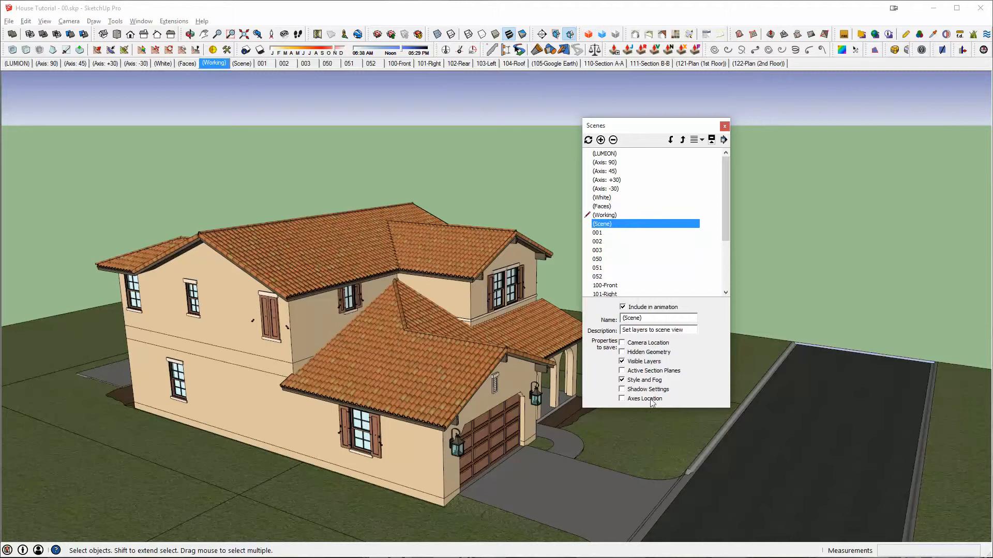
left_click(241, 63)
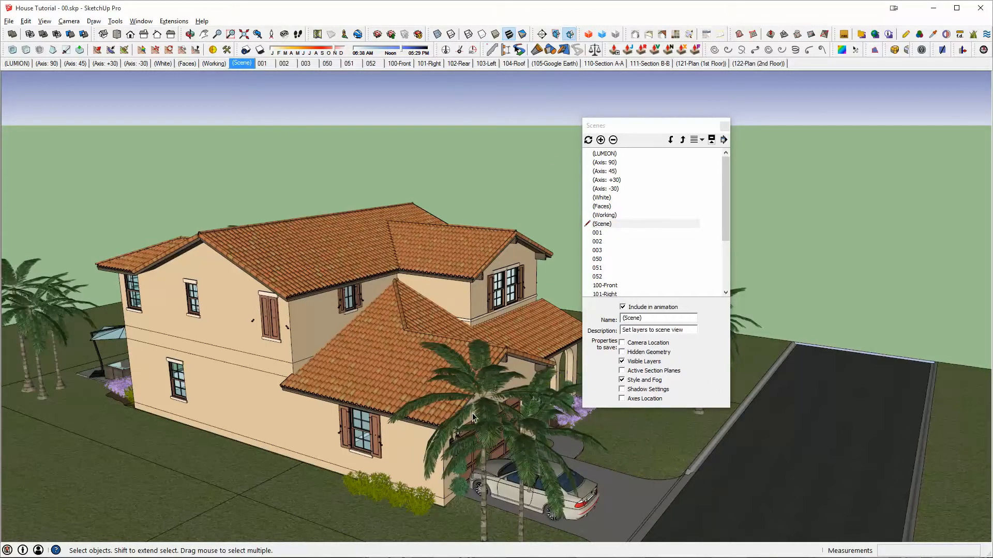
left_click(214, 65)
left_click(240, 64)
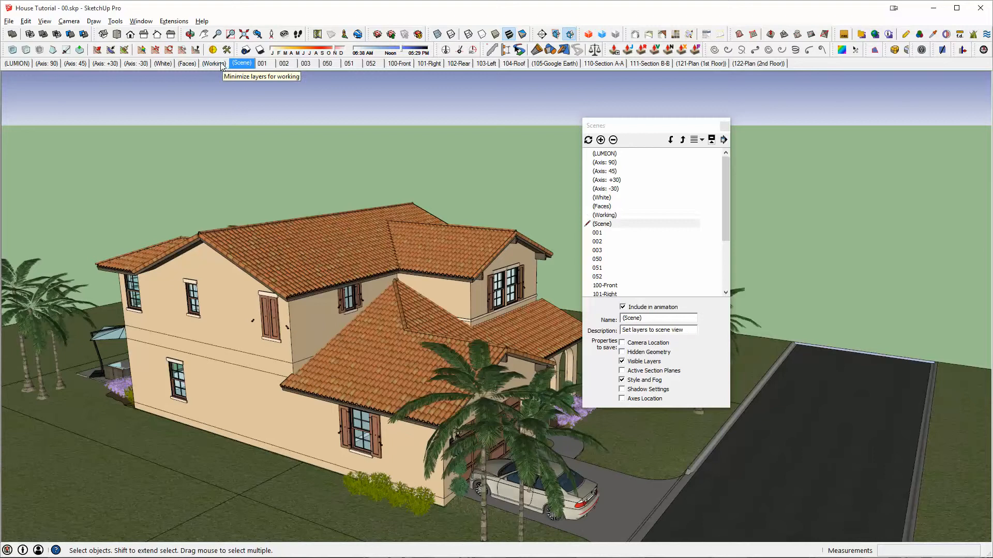
left_click(219, 63)
- View the rear of the house in the (Working) scene and recall (Scene) to display the landscaping and pool furniture
middle_click_drag(265, 146, 644, 76)
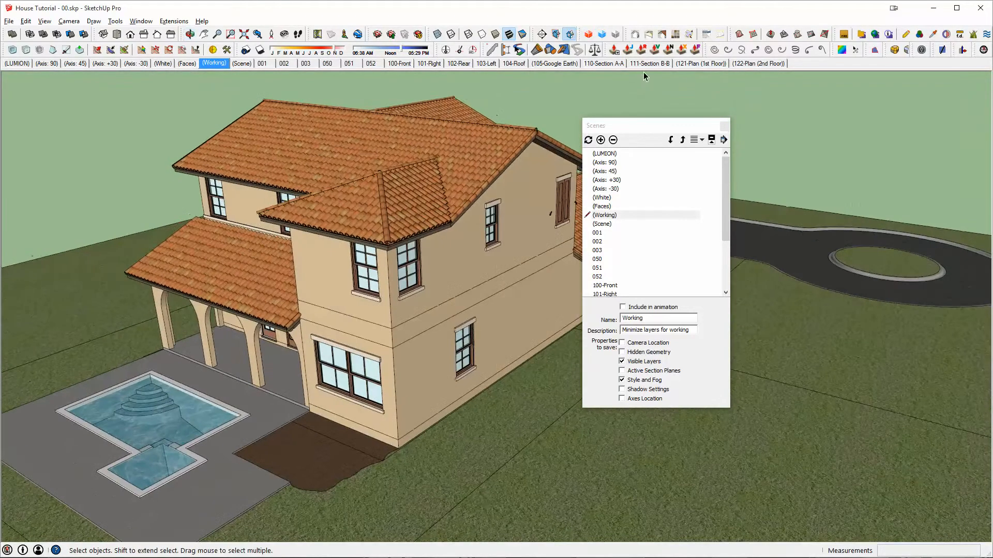
middle_click_drag(270, 235, 544, 253)
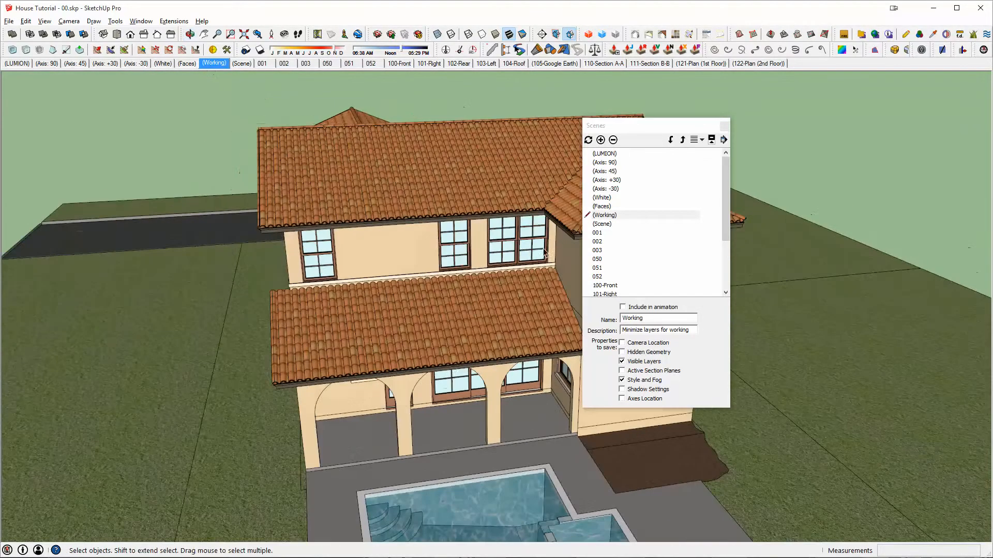
left_click(237, 64)
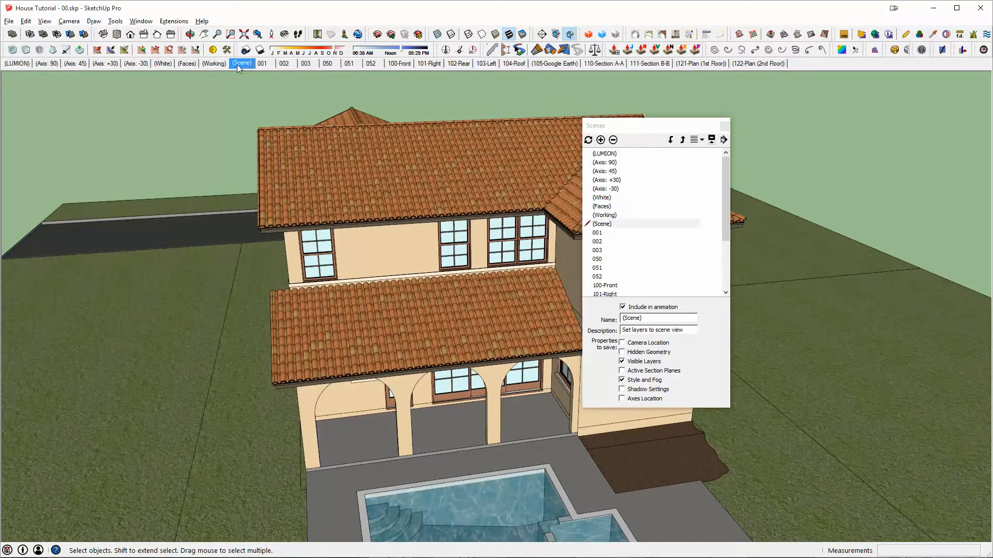
middle_click_drag(345, 202, 347, 193)
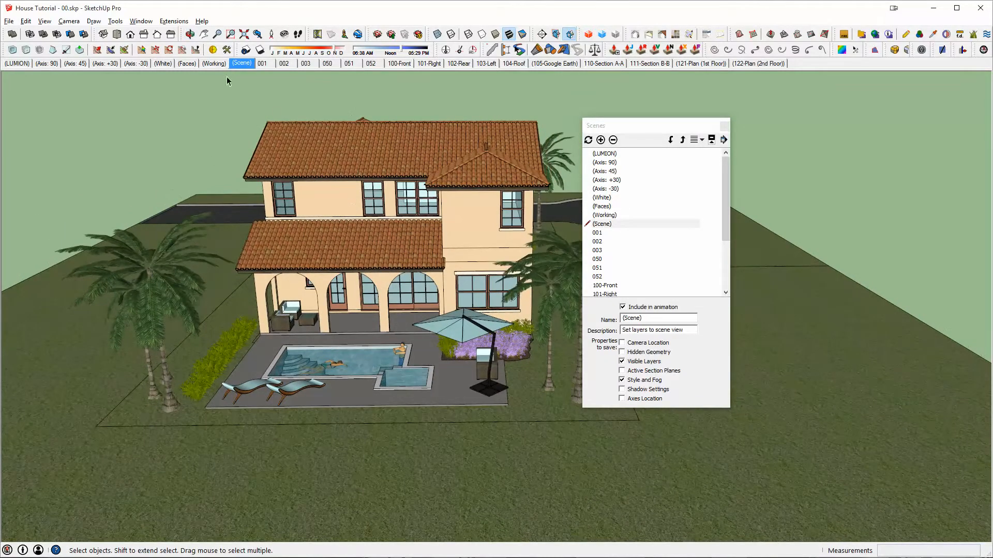
- Recall the (Faces) scene, close the scene manager and inspect the face orientation around the model
left_click(186, 64)
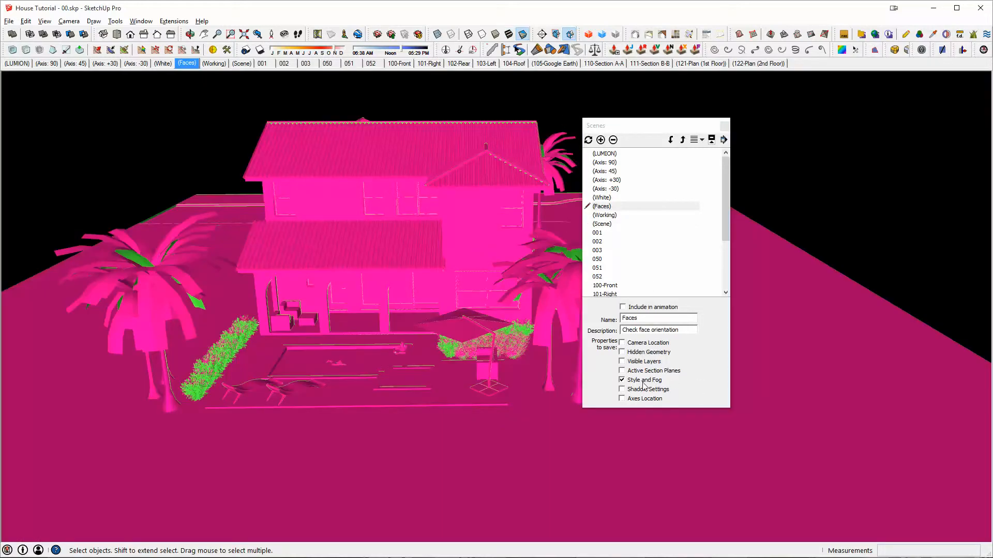
left_click(724, 125)
middle_click_drag(380, 209, 708, 222)
scroll(424, 274, "up", 2)
middle_click_drag(421, 274, 155, 197)
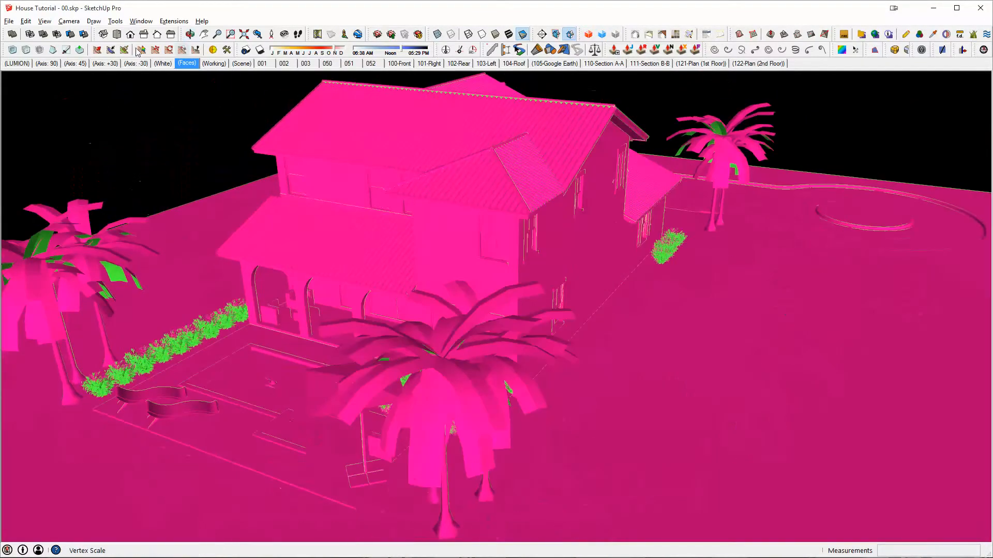
- Return to the (Working) scene and draw a rectangle on the empty area beyond the edge of the site
left_click(236, 65)
left_click(215, 67)
middle_click_drag(393, 106, 284, 186)
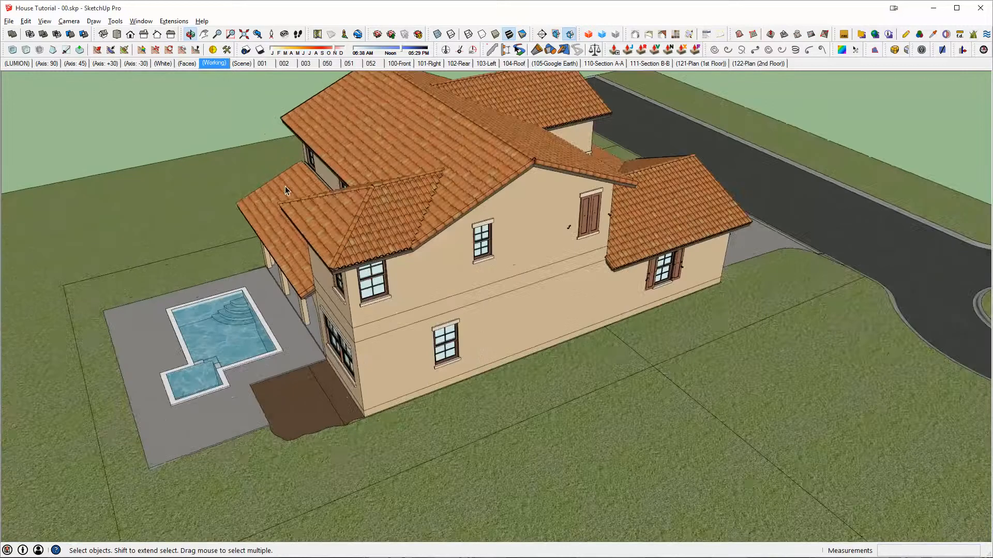
scroll(718, 403, "down", 1)
middle_click_drag(719, 404, 490, 252)
key("r")
left_click(445, 185)
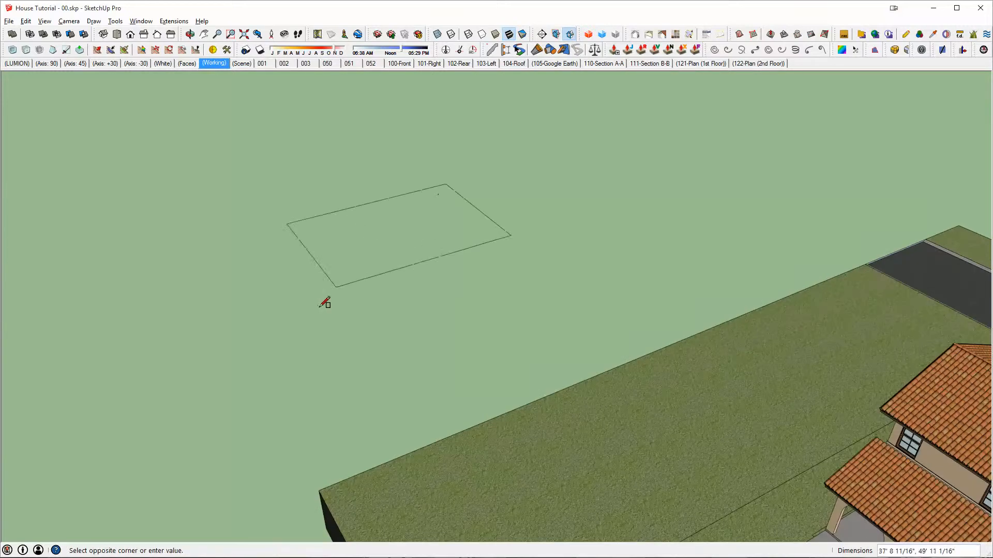
left_click(317, 309)
- Extrude the new rectangle upward about 22' 6" into a box and inspect its sides
key("p")
left_click_drag(375, 272, 381, 171)
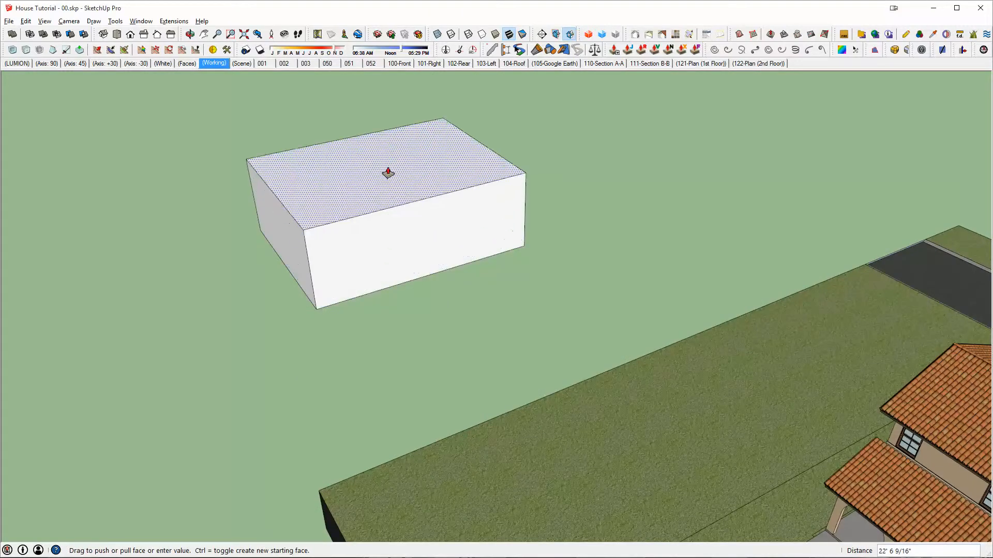
key("space")
scroll(385, 175, "up", 5)
middle_click_drag(386, 190, 569, 166)
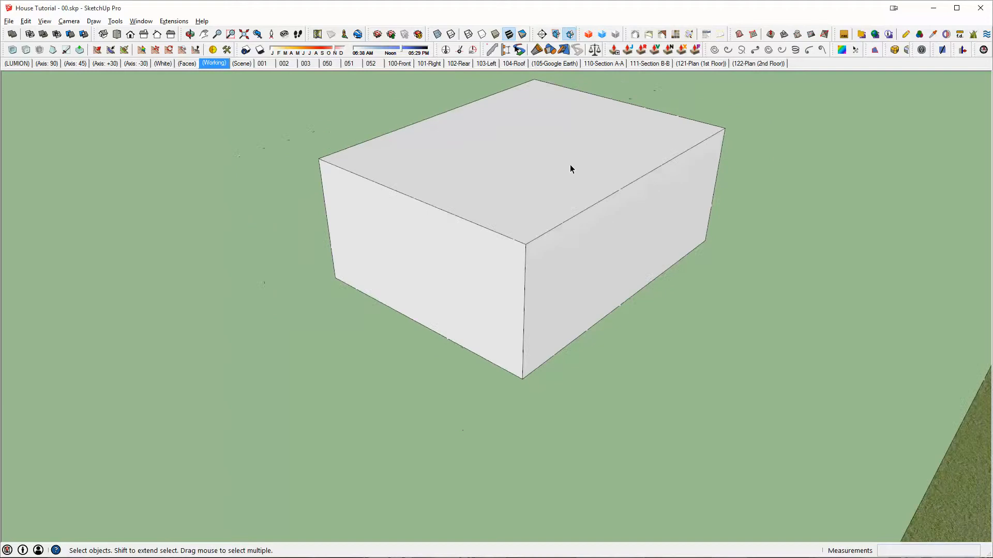
key("o")
left_click_drag(570, 166, 586, 202)
key("space")
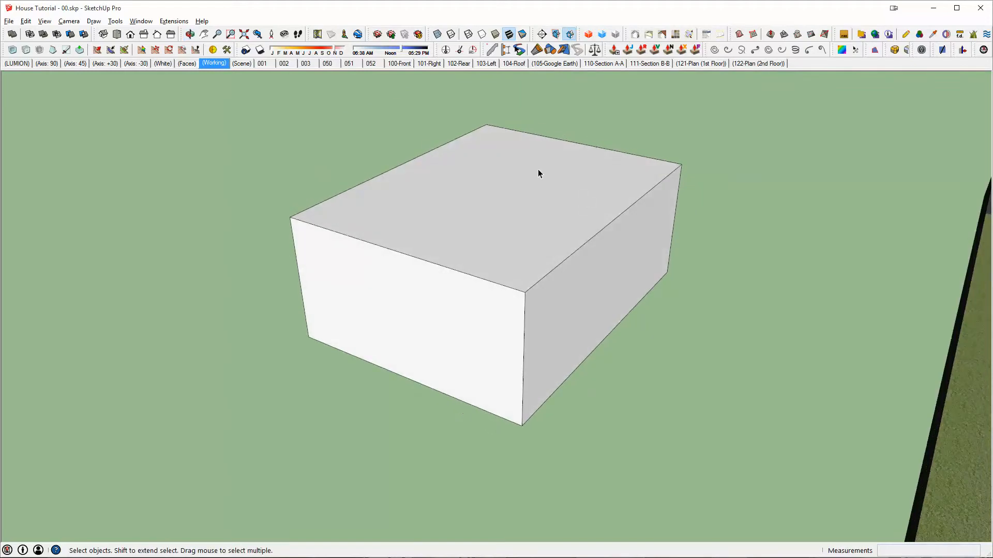
- Reverse the orientation of the test box's top face and inspect it against the side faces
left_click(523, 206)
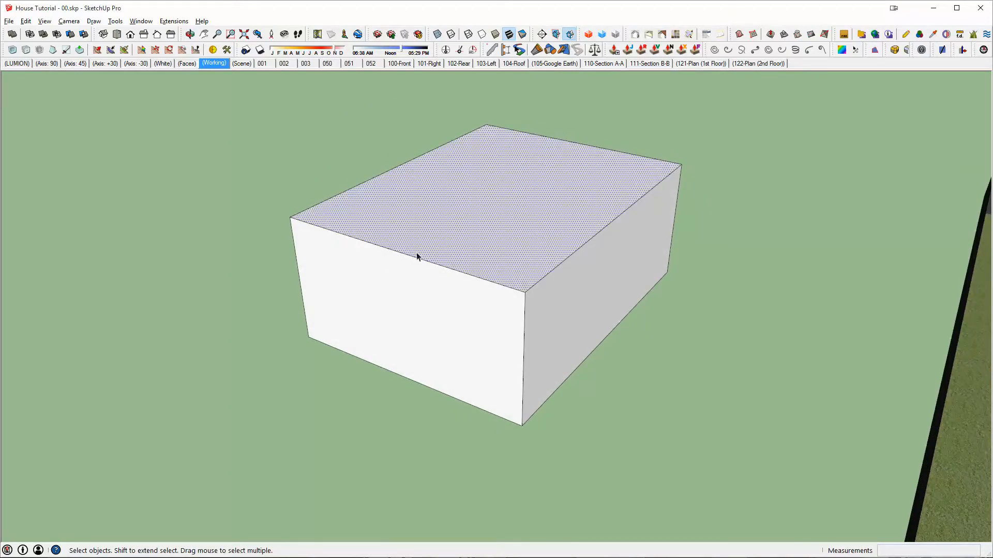
middle_click_drag(553, 195, 495, 188)
right_click(465, 207)
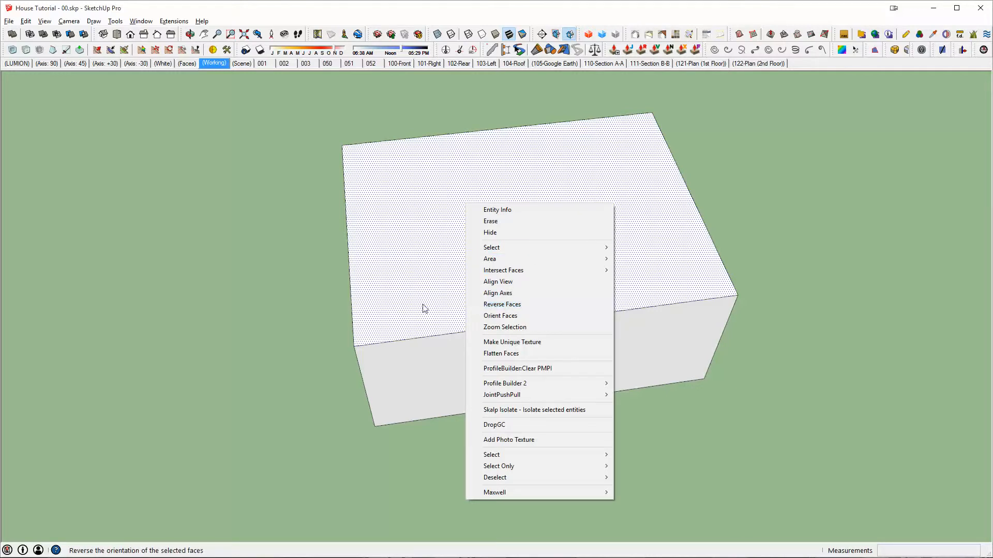
left_click(528, 304)
middle_click_drag(336, 234, 515, 226)
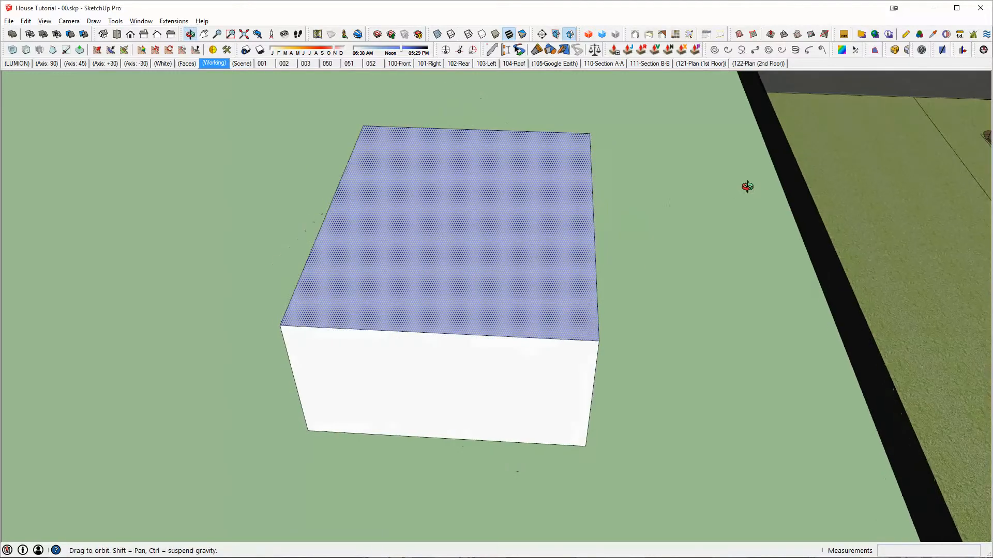
middle_click_drag(459, 134, 393, 156)
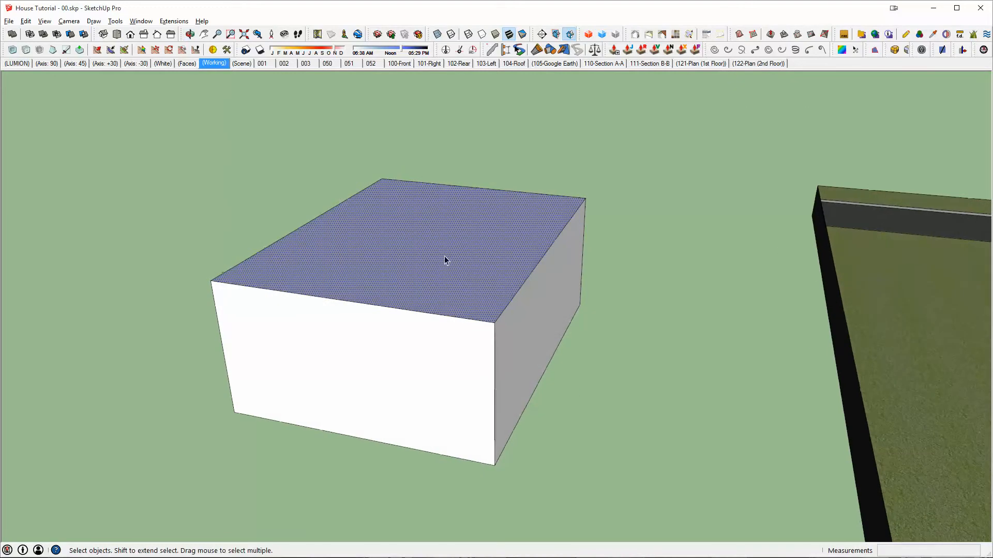
middle_click_drag(539, 222, 557, 224)
- Select the whole test box and paint its sides and top with the Brick_Rough_Dark material
triple_click(332, 423)
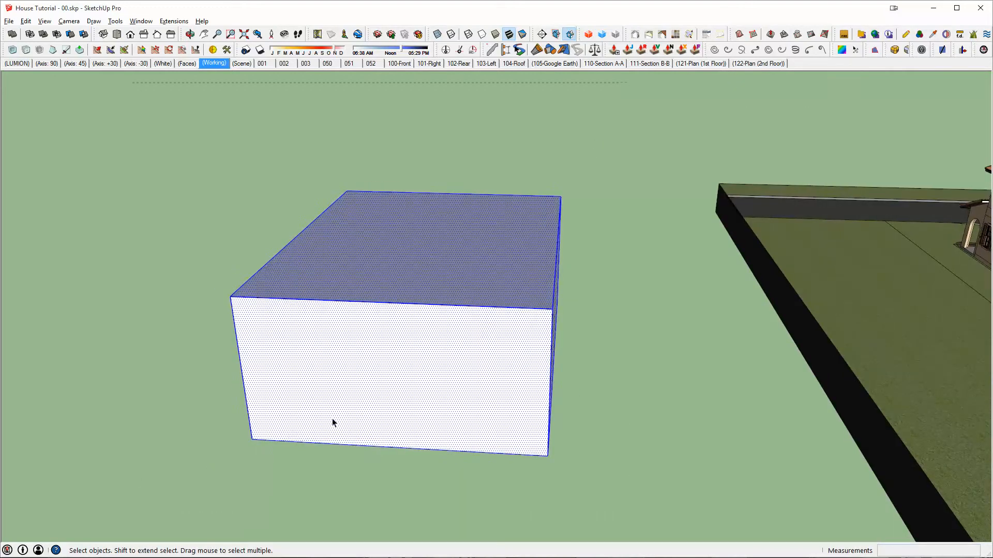
key("b")
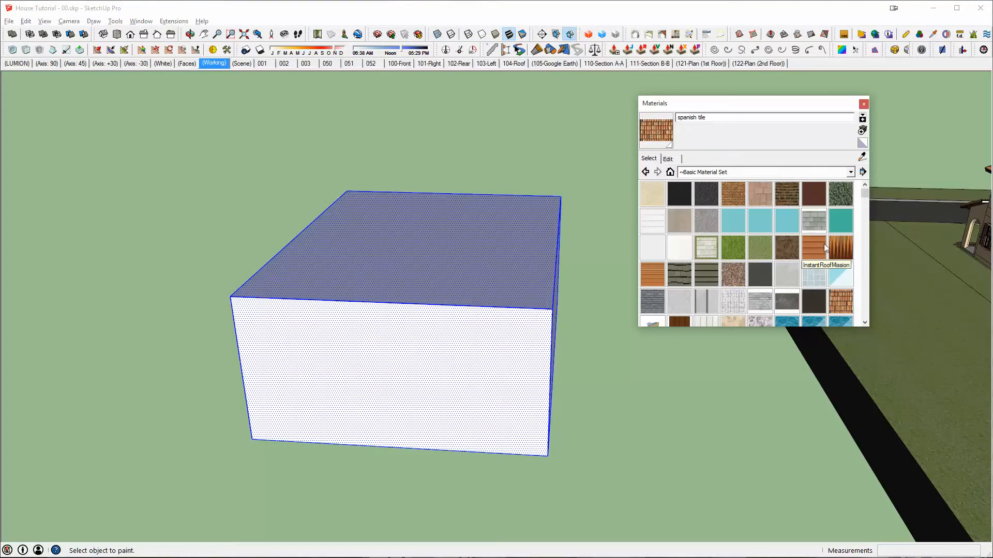
left_click(790, 195)
left_click(451, 327)
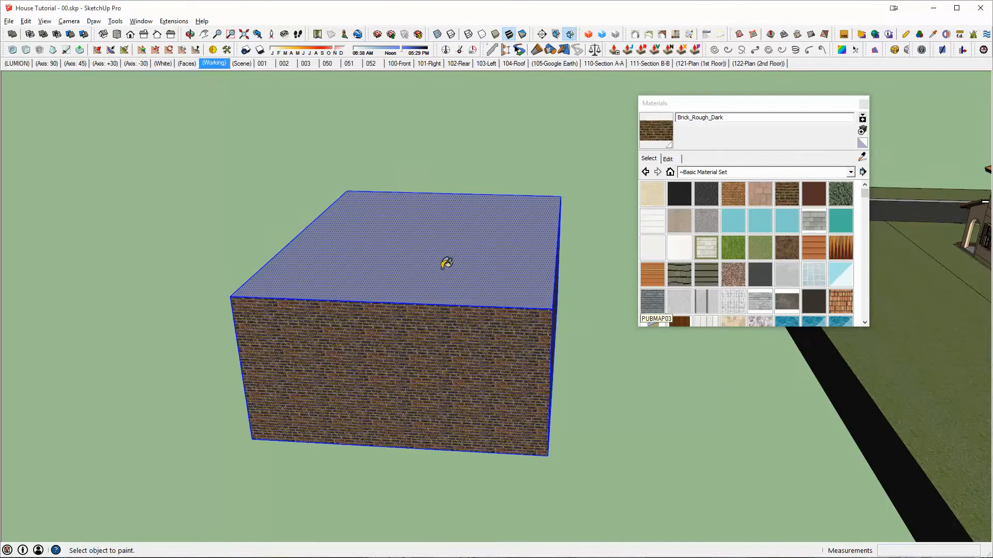
left_click(442, 269)
middle_click_drag(434, 327, 388, 375)
key("space")
left_click(861, 105)
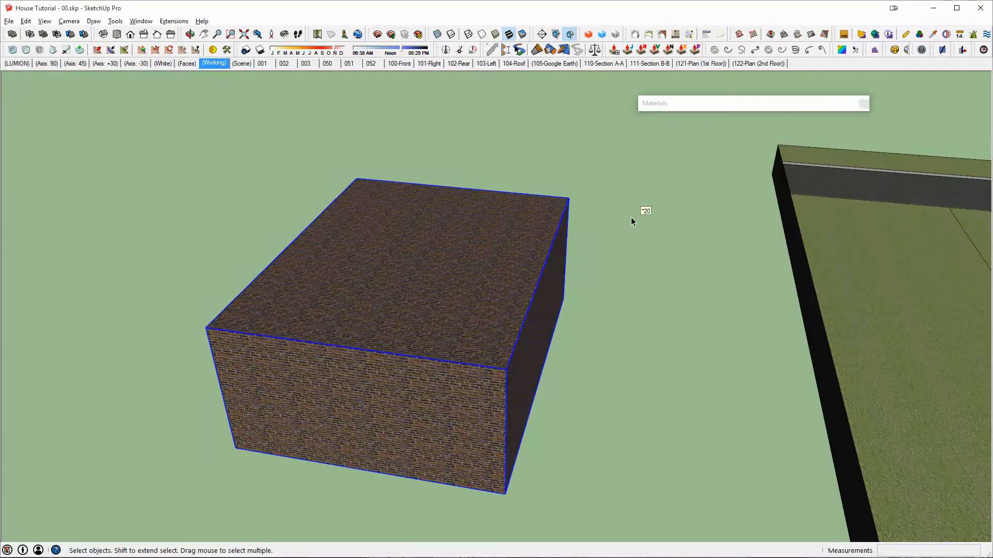
left_click(629, 218)
- Examine the brick-covered box up close, recall the (Faces) scene and check the orientation of the box's faces from several sides
middle_click_drag(470, 295, 437, 309)
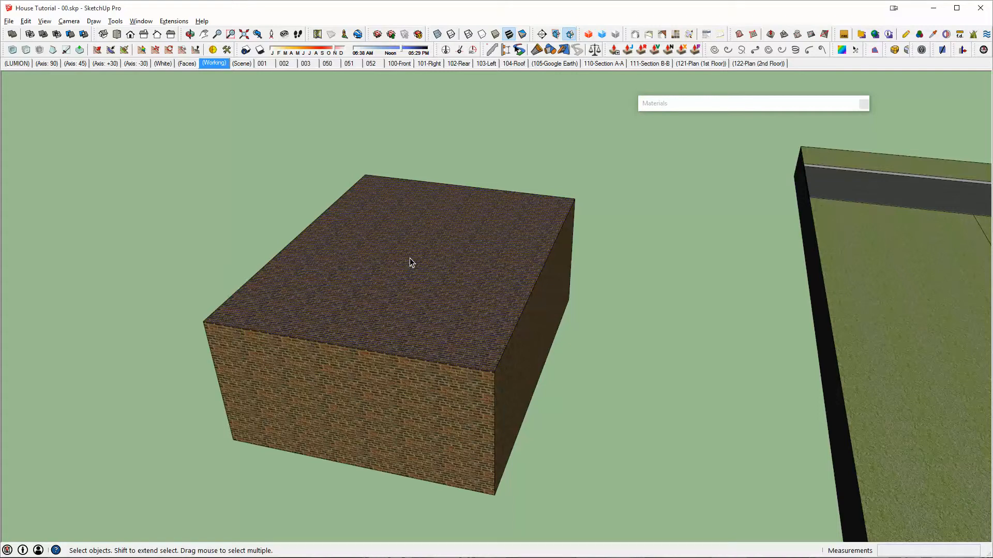
left_click(555, 111)
scroll(424, 281, "up", 2)
middle_click_drag(439, 308, 439, 270)
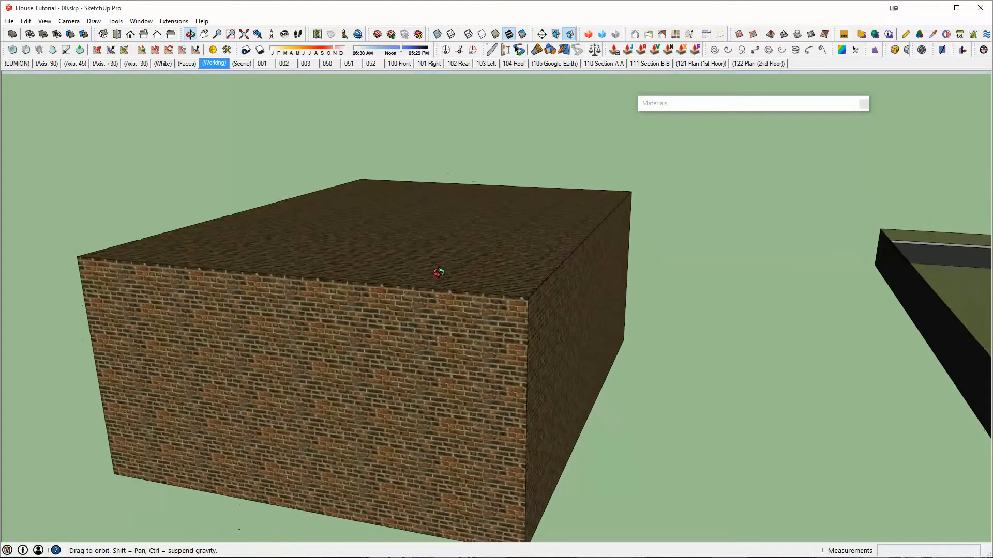
middle_click_drag(504, 266, 446, 291)
left_click(185, 64)
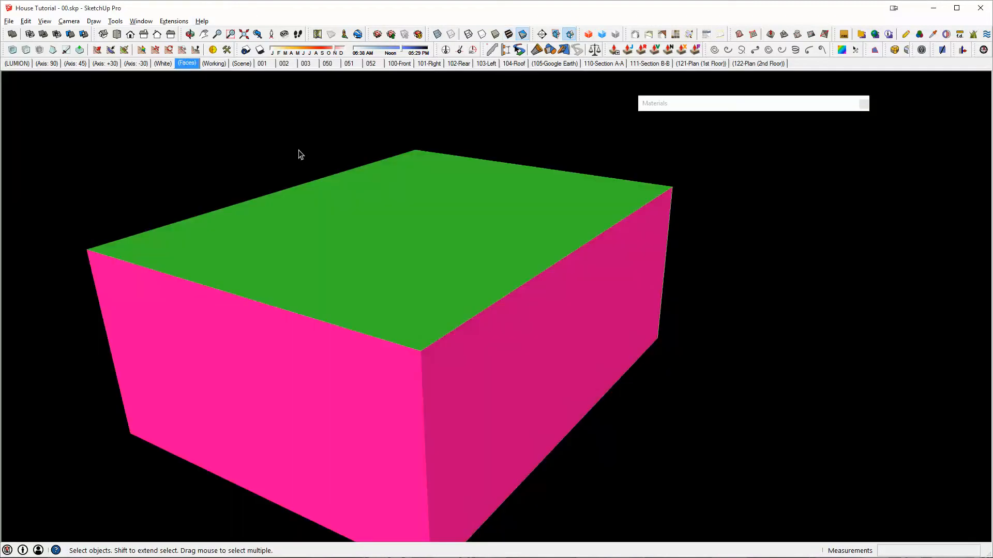
middle_click_drag(297, 153, 520, 193)
middle_click_drag(624, 241, 448, 265)
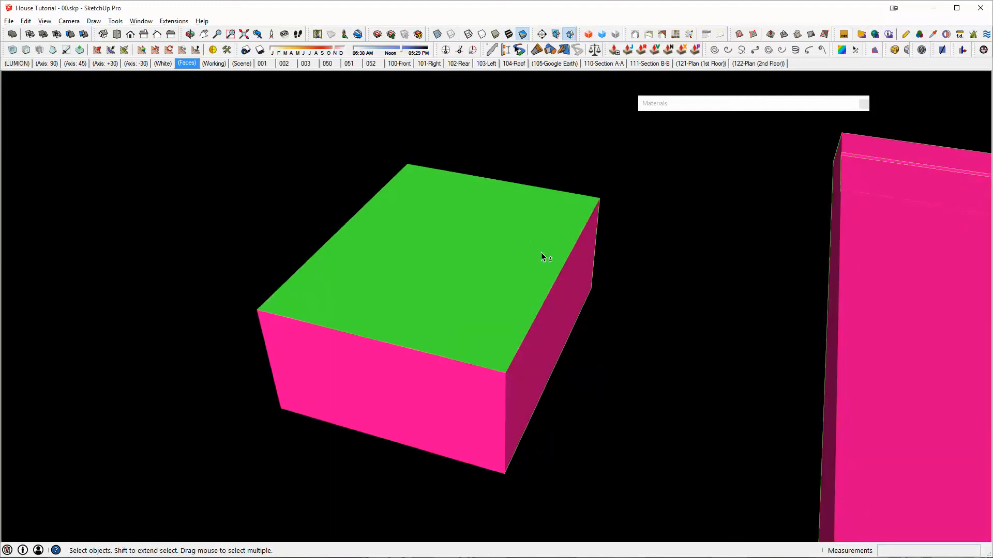
middle_click_drag(540, 257, 308, 241)
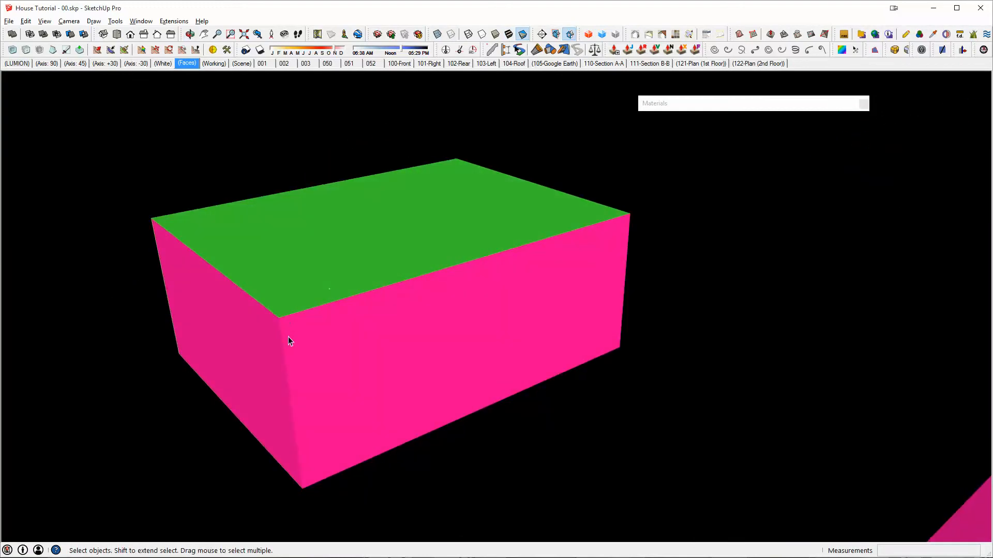
middle_click_drag(557, 275, 711, 305)
- Reverse the box's green top face in the (Faces) scene so its orientation matches the sides
left_click(480, 252)
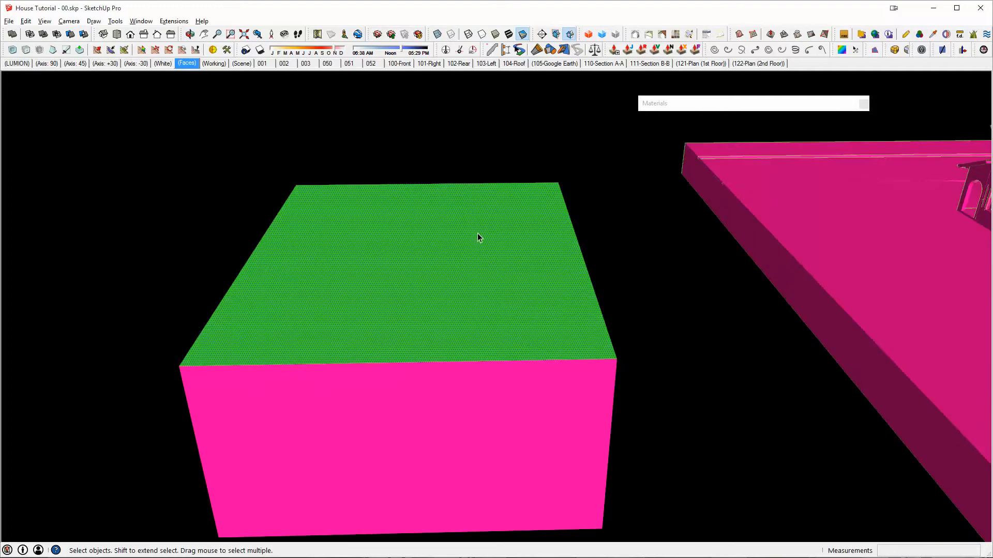
scroll(477, 234, "down", 3)
middle_click_drag(537, 290, 432, 281)
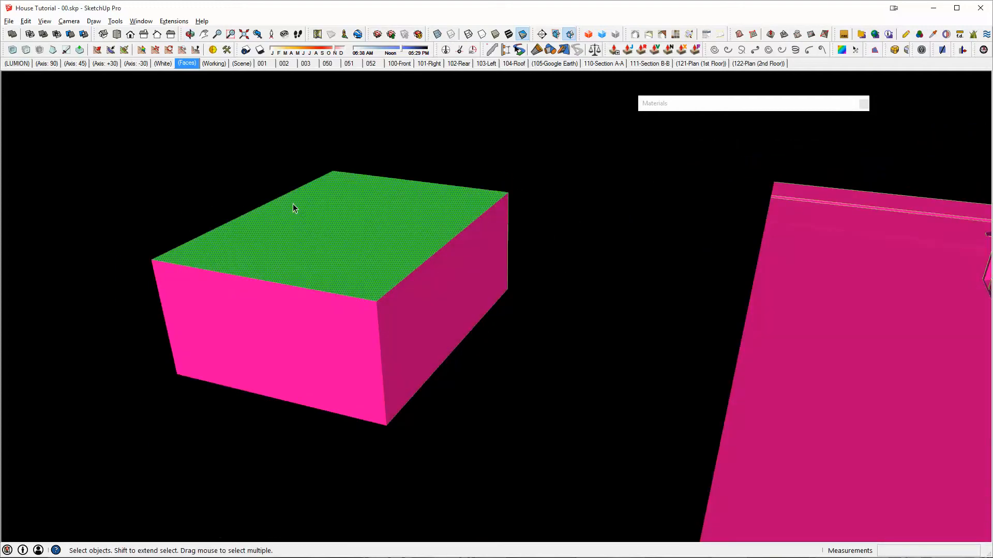
middle_click_drag(371, 216, 406, 237)
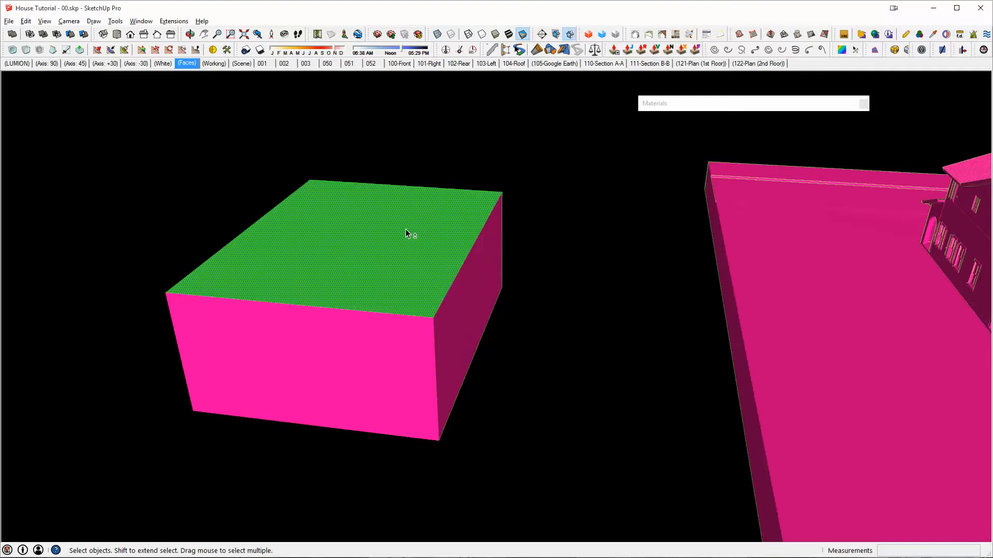
right_click(388, 235)
left_click(458, 334)
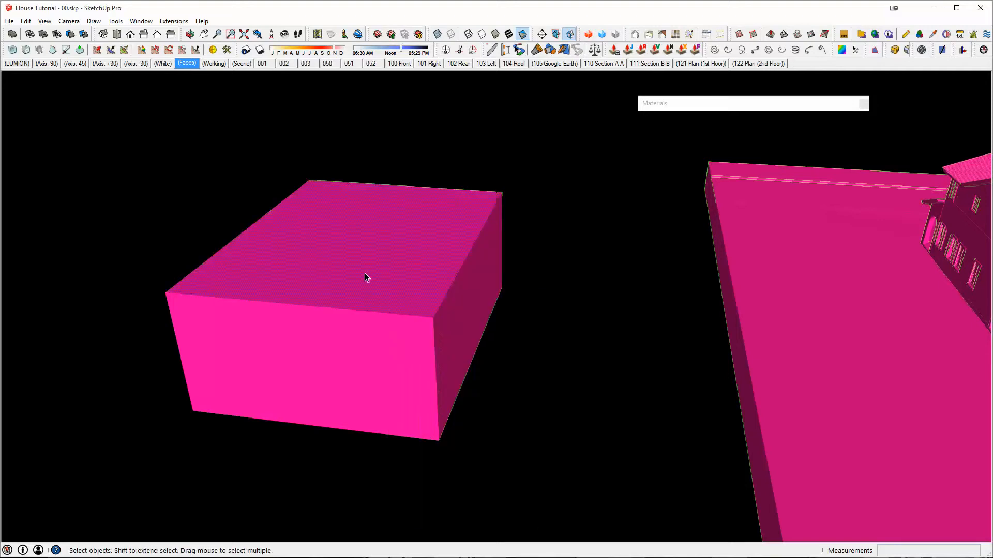
- Examine the face orientation of the house and its site from several sides in the (Faces) scene
middle_click_drag(357, 265, 737, 339)
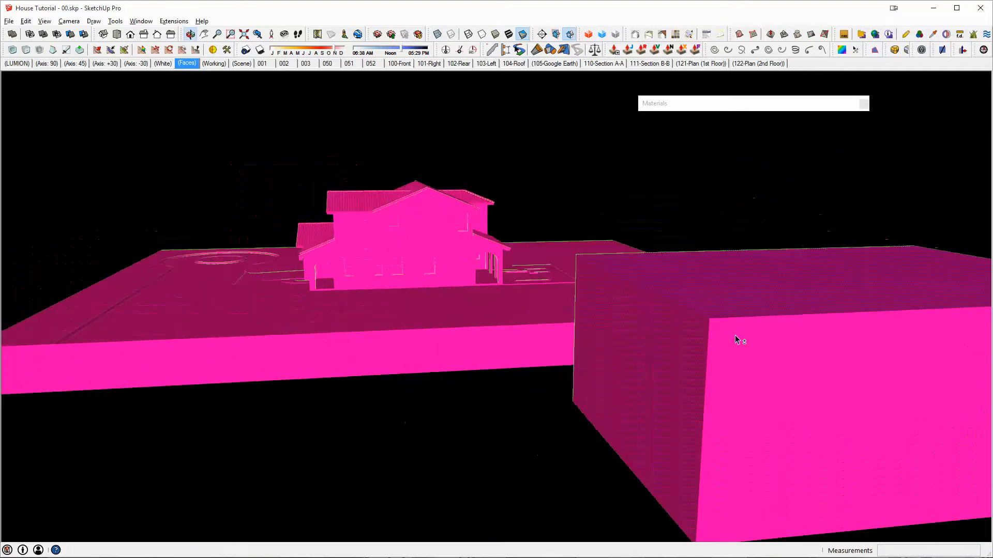
scroll(412, 247, "up", 5)
middle_click_drag(413, 247, 696, 250)
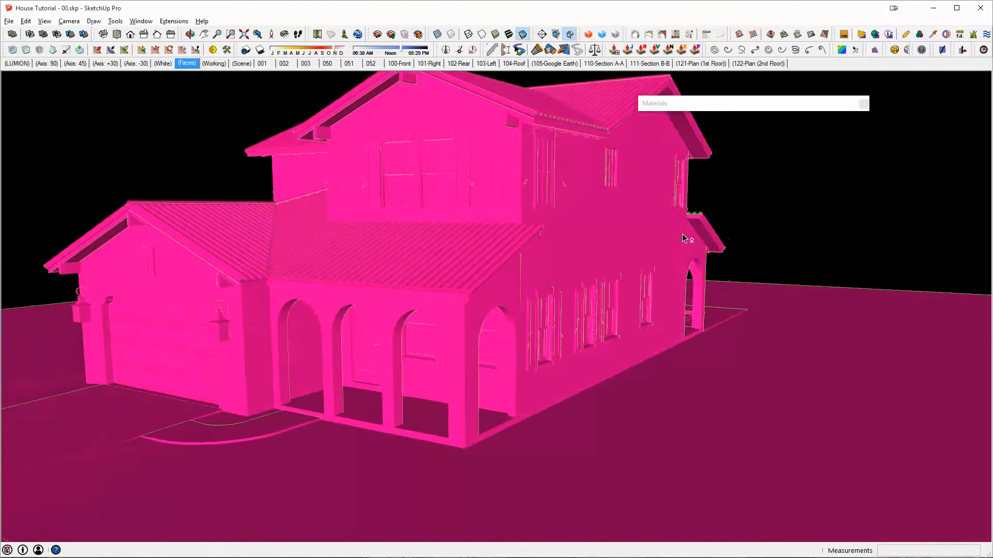
middle_click_drag(475, 290, 889, 305)
middle_click_drag(147, 288, 731, 225)
scroll(566, 245, "down", 3)
middle_click_drag(504, 276, 483, 236)
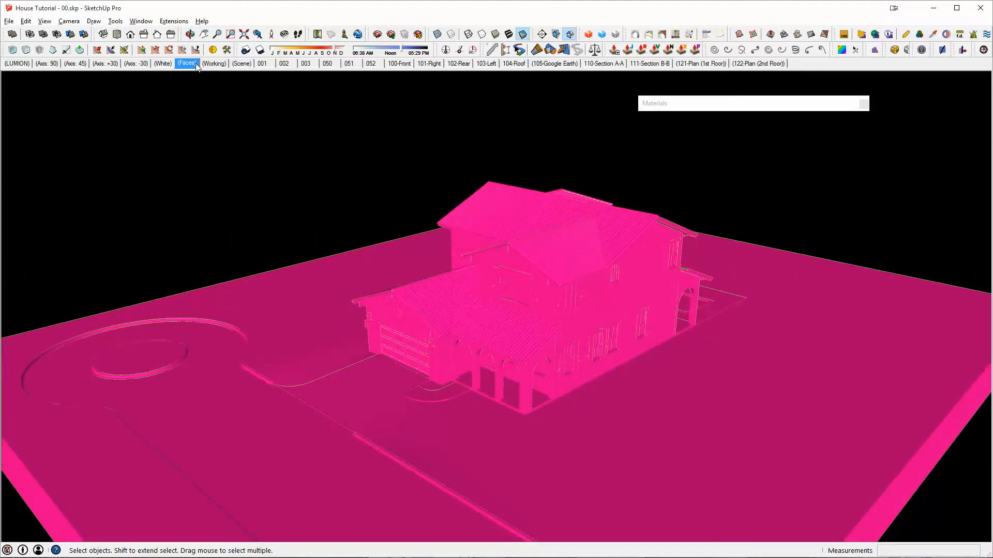
- Recall the (White) scene and view the front corner of the house as line work
left_click(164, 64)
middle_click_drag(526, 277, 557, 257)
scroll(586, 239, "up", 3)
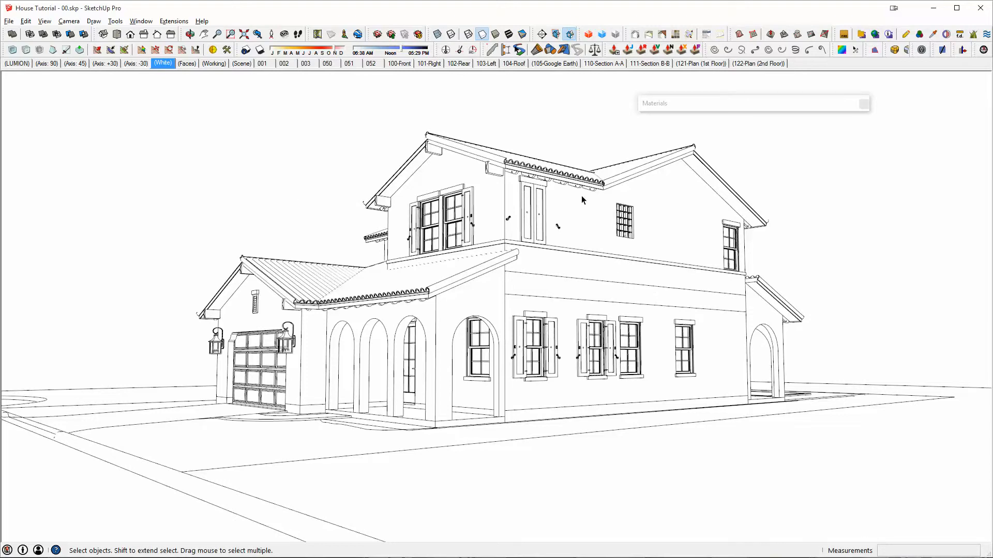
middle_click_drag(496, 217, 532, 223)
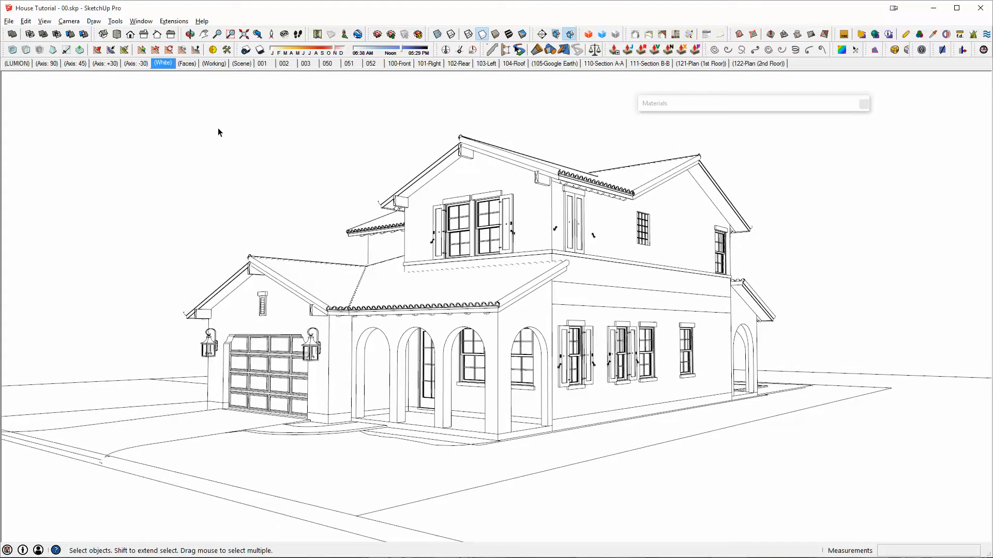
- Recall the (Working) scene and view the house and its lot from above the garage side
left_click(214, 63)
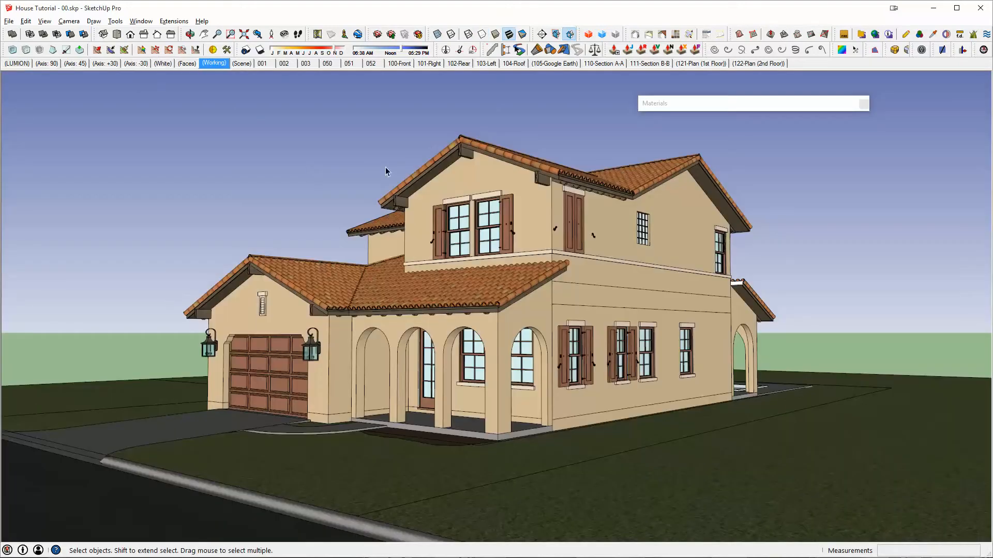
middle_click_drag(448, 155, 683, 341)
scroll(622, 331, "down", 1)
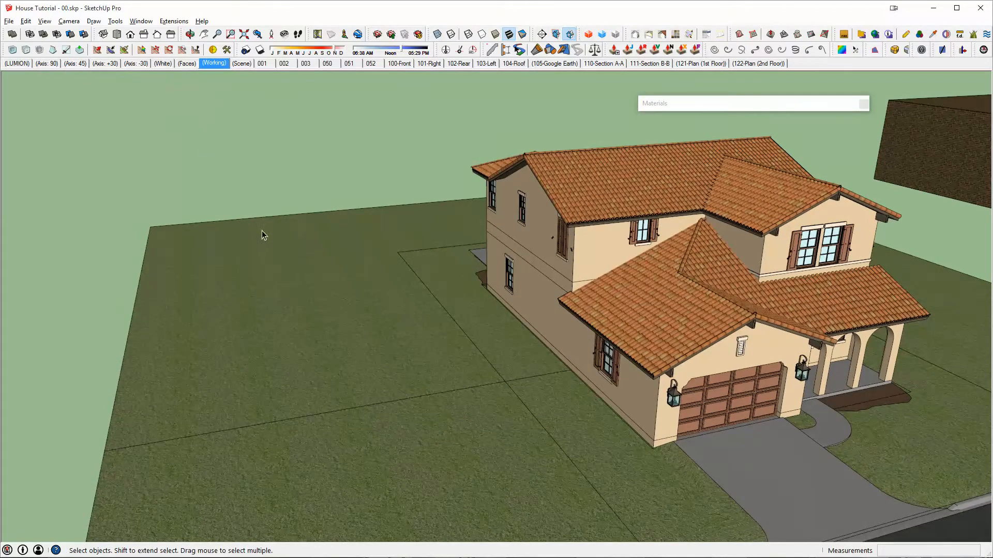
middle_click_drag(262, 231, 227, 248)
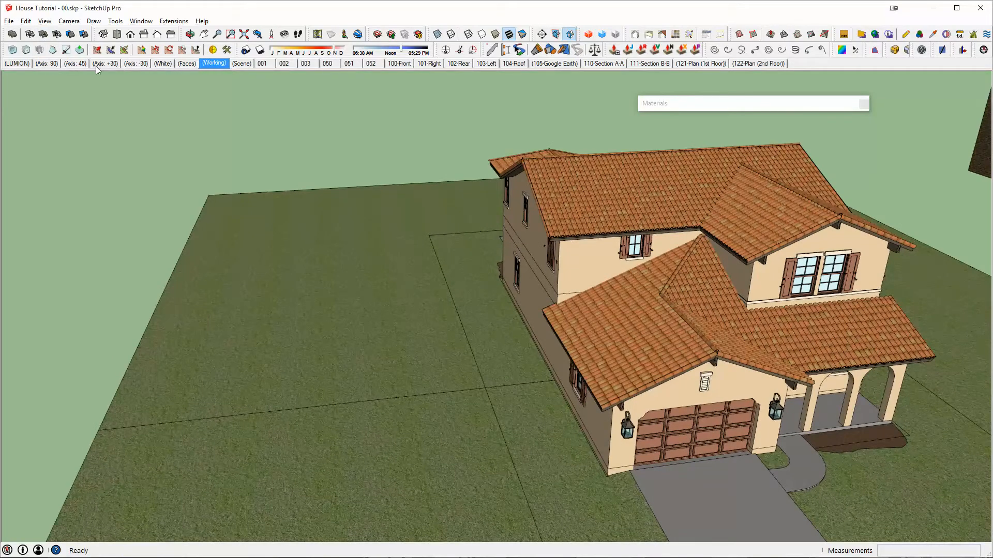
- Delete the brick test box standing beside the site
middle_click_drag(308, 268, 744, 209)
scroll(305, 239, "down", 4)
scroll(744, 208, "down", 3)
middle_click_drag(860, 223, 762, 243)
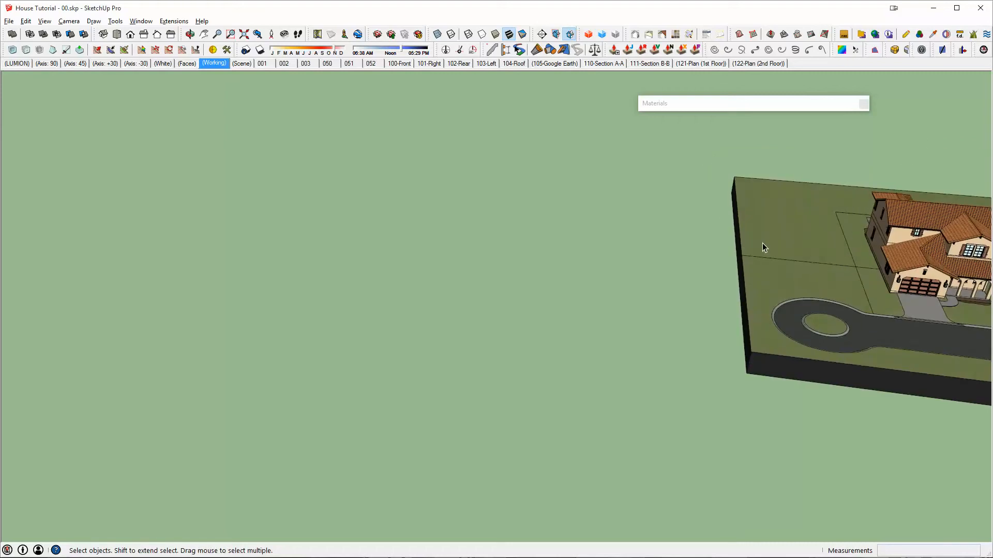
middle_click_drag(826, 252, 386, 255, "shift")
scroll(402, 244, "down", 2)
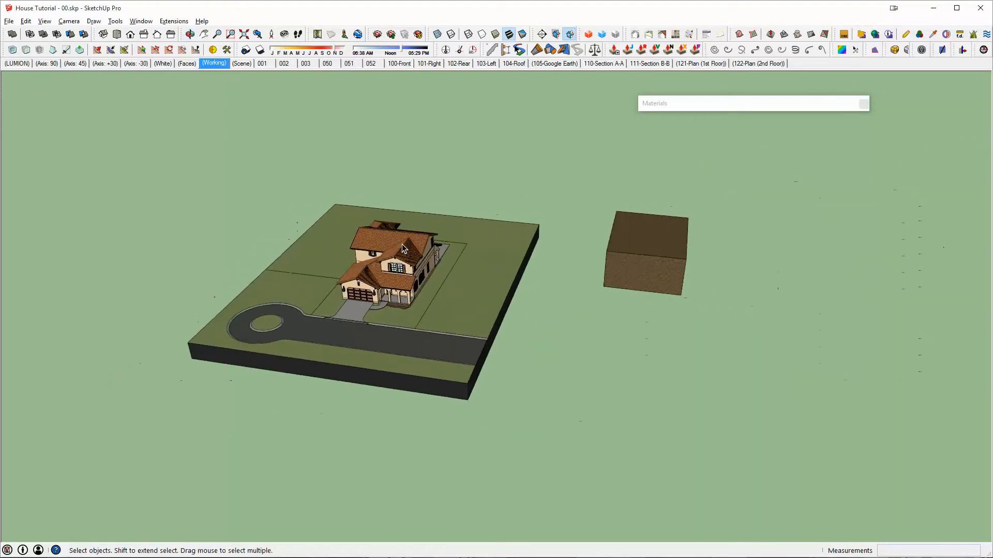
left_click(629, 232)
key("Delete")
- Select the entire model, move it 2400 along the red axis away from the origin, and clear the selection
key("ctrl+a")
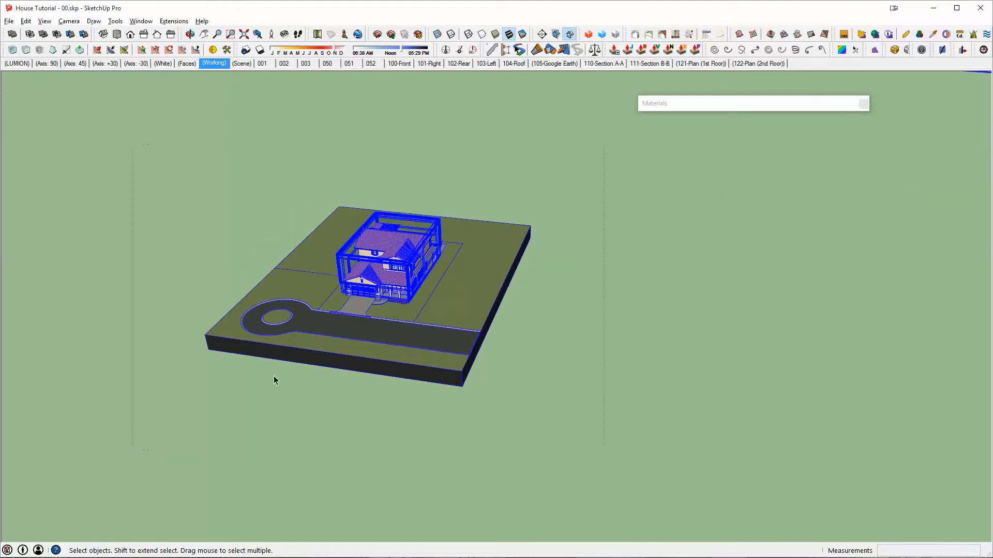
key("m")
left_click(434, 284)
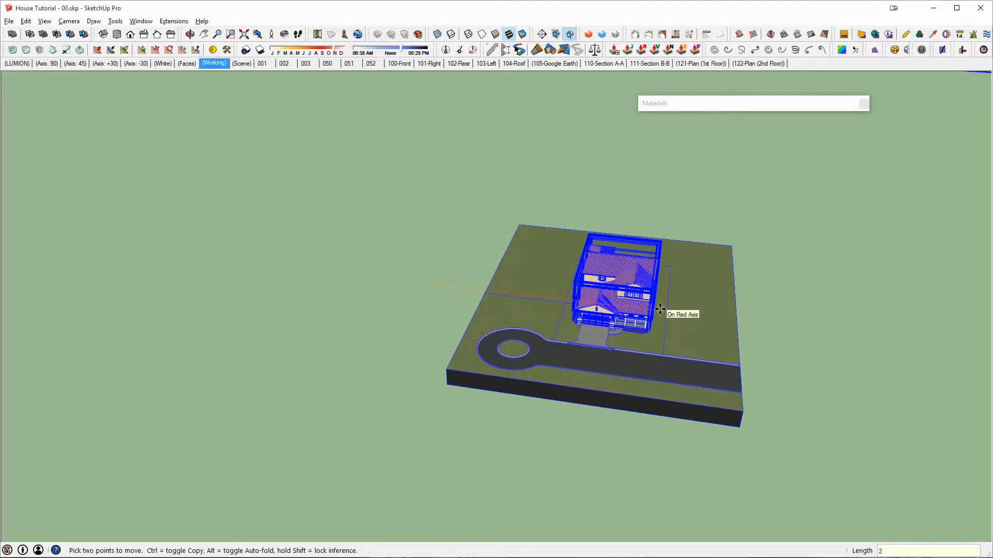
type("2400")
key("Return")
key("space")
left_click(303, 199)
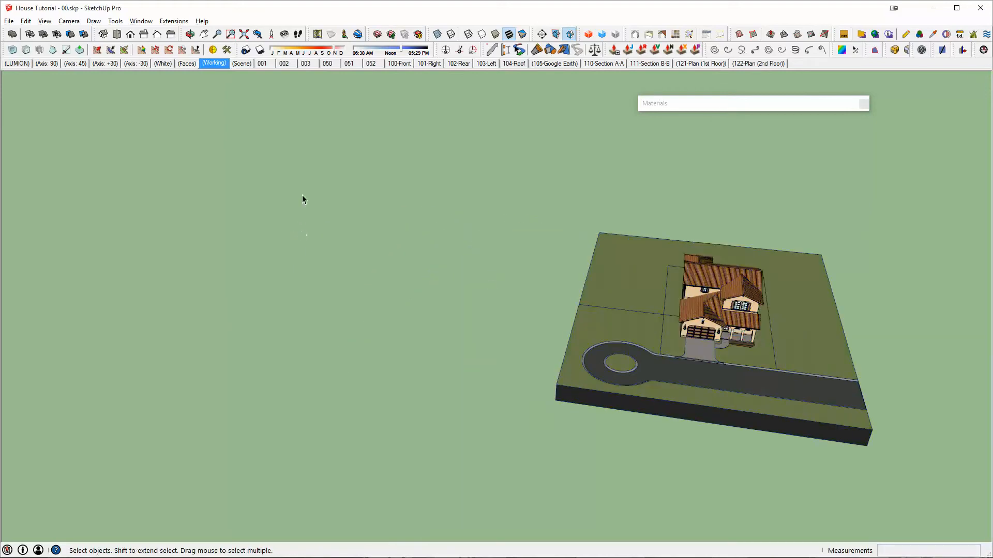
- Draw a rectangle about 34' 7 3/4" by 38' 11 5/8" on the ground with its first corner at the axes origin
middle_click_drag(306, 270, 379, 357)
scroll(348, 296, "up", 8)
key("r")
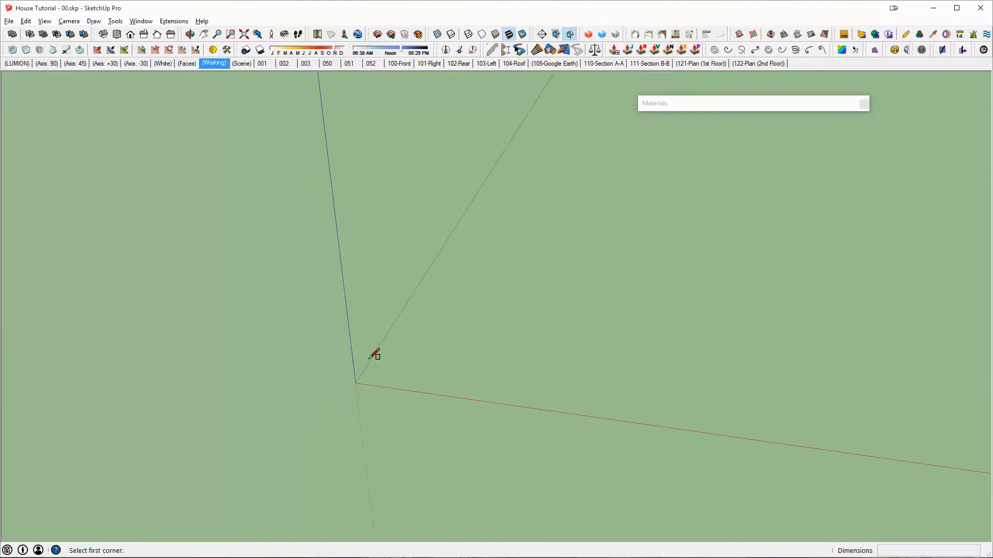
left_click(357, 383)
left_click(653, 266)
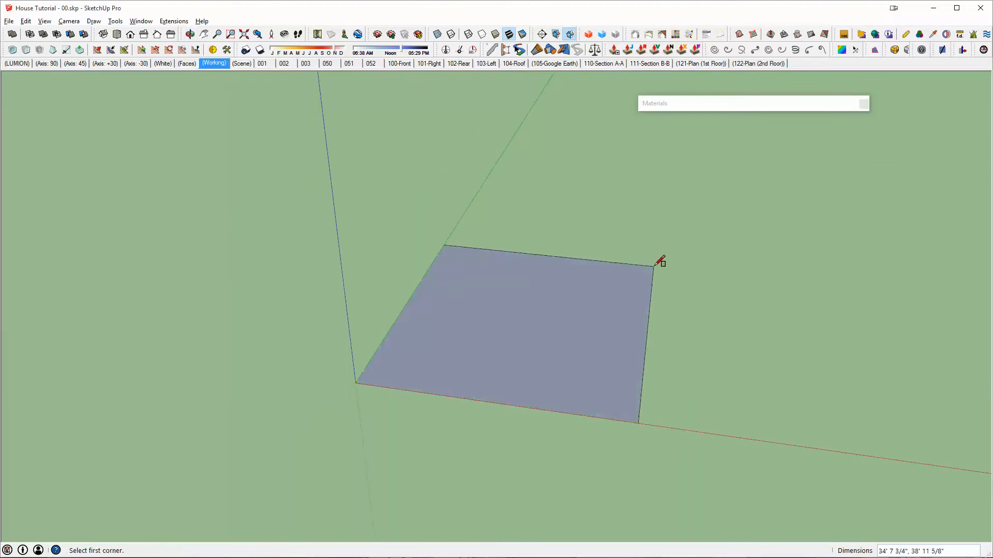
key("space")
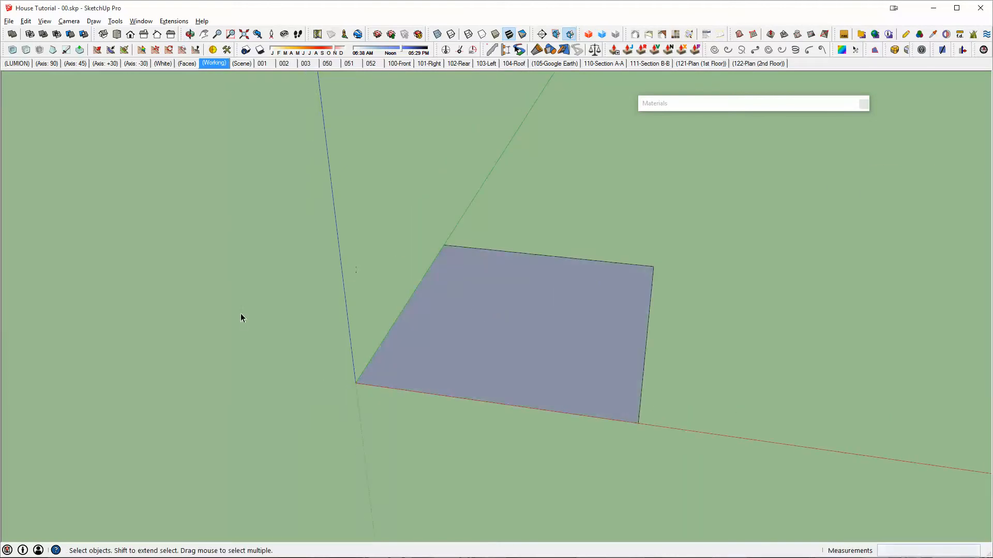
- Draw a second, narrow rectangle on the ground beside the origin rectangle, across the green axis from it
key("r")
left_click(285, 339)
left_click(326, 179)
key("space")
- Rotate the narrow rectangle 45 degrees about the vertical axis
left_click(321, 266)
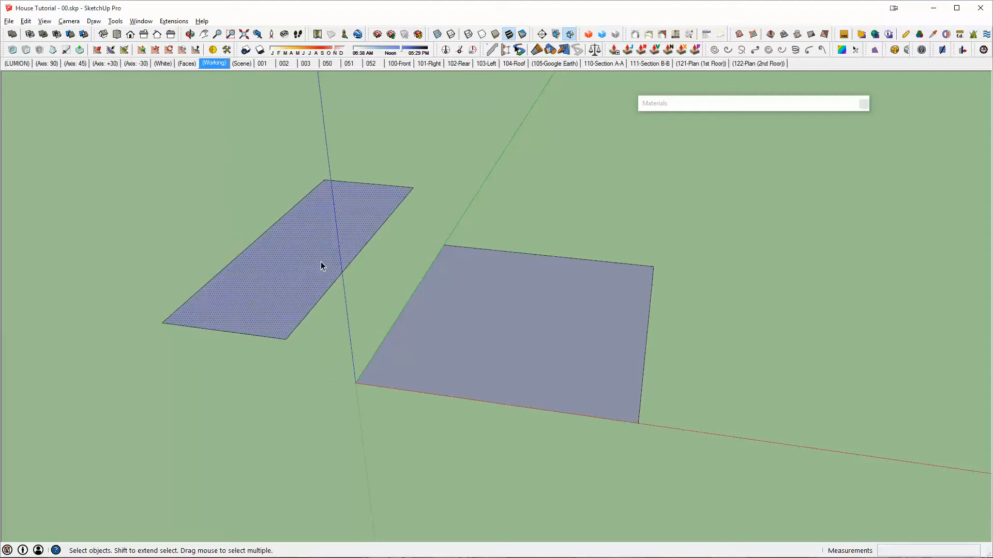
key("q")
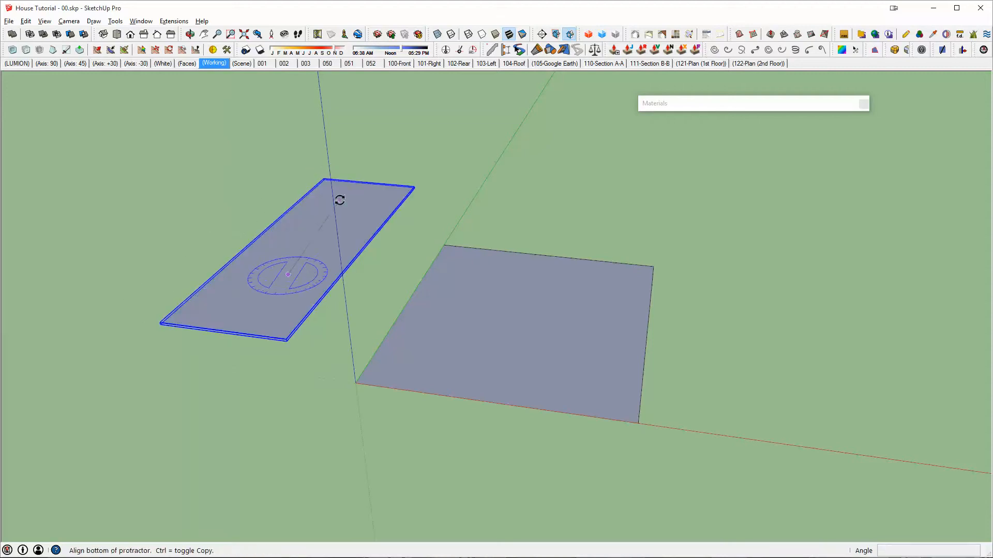
left_click(337, 199)
type("45")
key("Return")
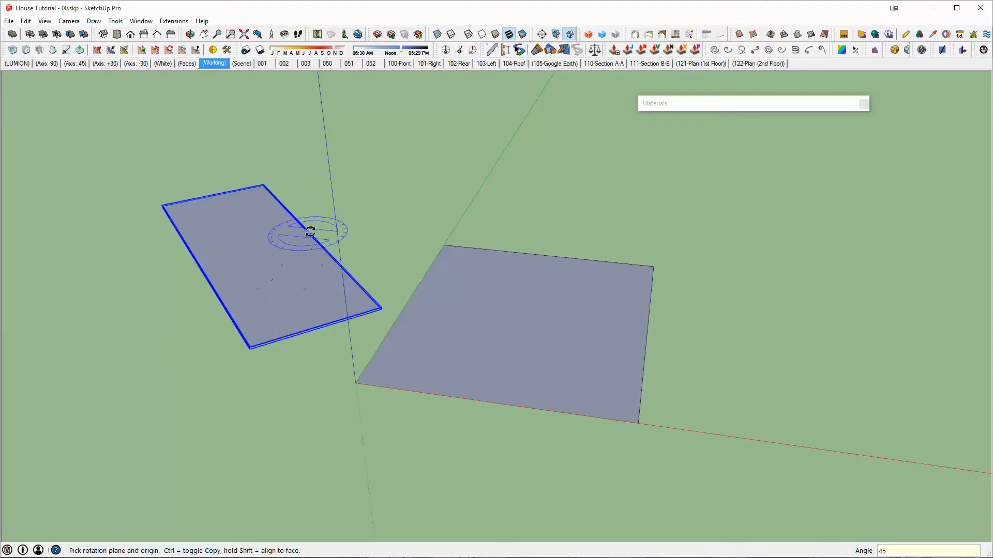
- Copy the rotated narrow rectangle to the opposite side of the origin rectangle, beyond its far end along the red axis
scroll(324, 248, "down", 1)
key("m")
key("ctrl")
left_click(284, 281)
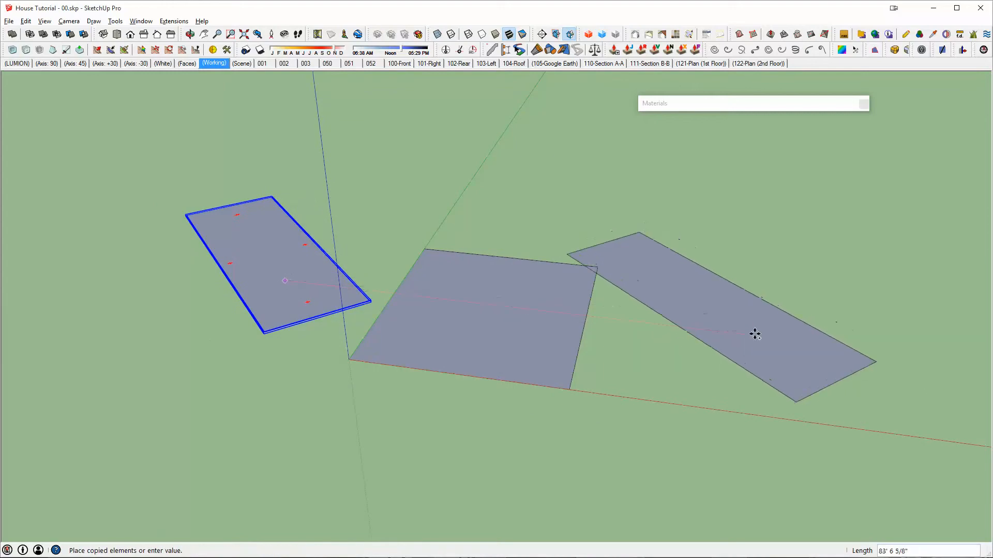
left_click(755, 334)
- Rotate the copied narrow rectangle 90 degrees about the vertical axis
key("q")
left_click(738, 293)
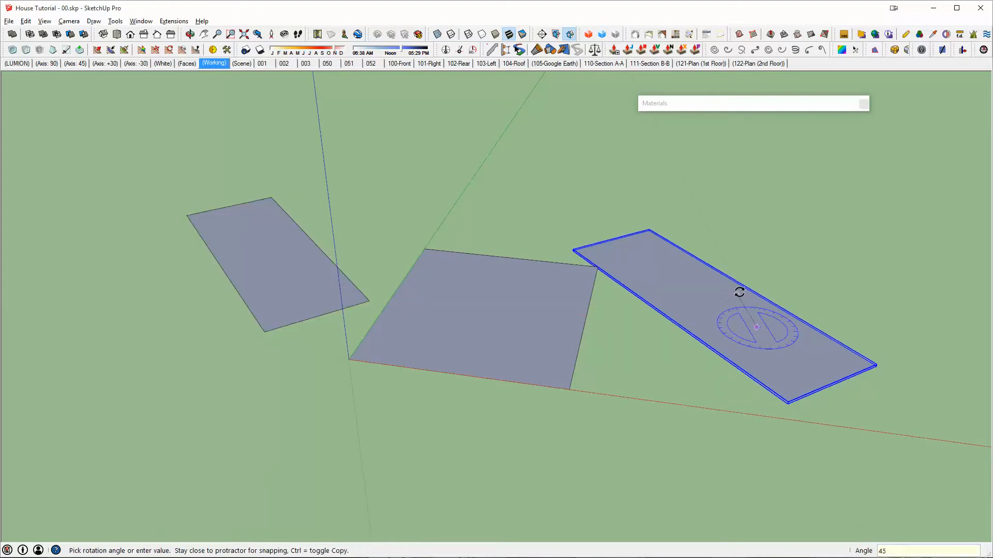
key("Return")
left_click(771, 356)
left_click(791, 268)
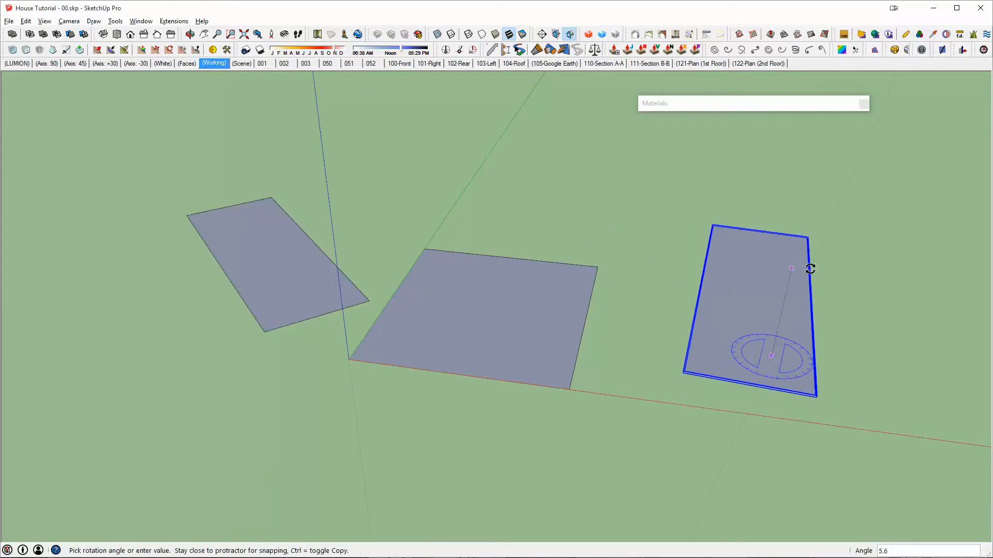
type("90")
key("Return")
- Move the copied rectangle by its nearest corner onto the origin rectangle's far corner on the red axis
key("m")
left_click(781, 346)
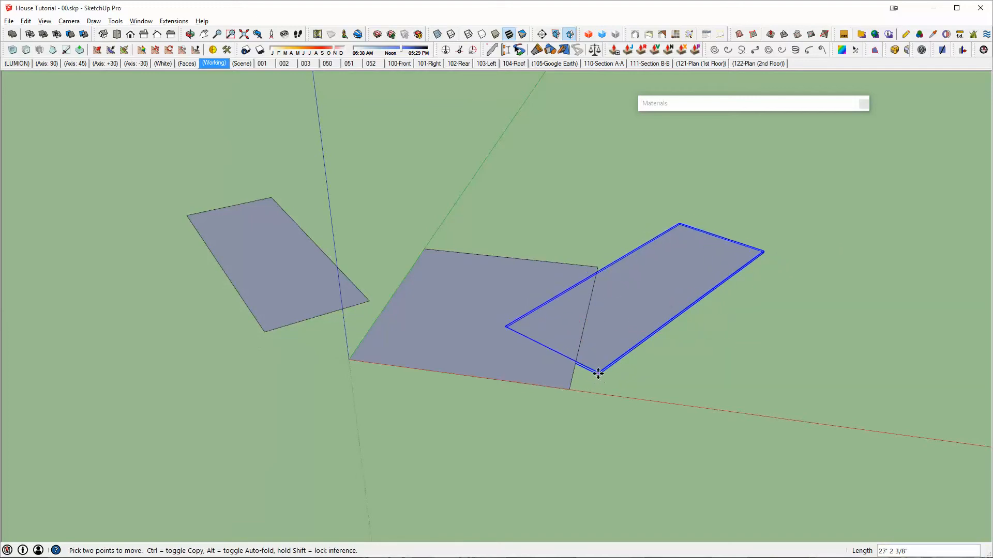
left_click(569, 391)
key("space")
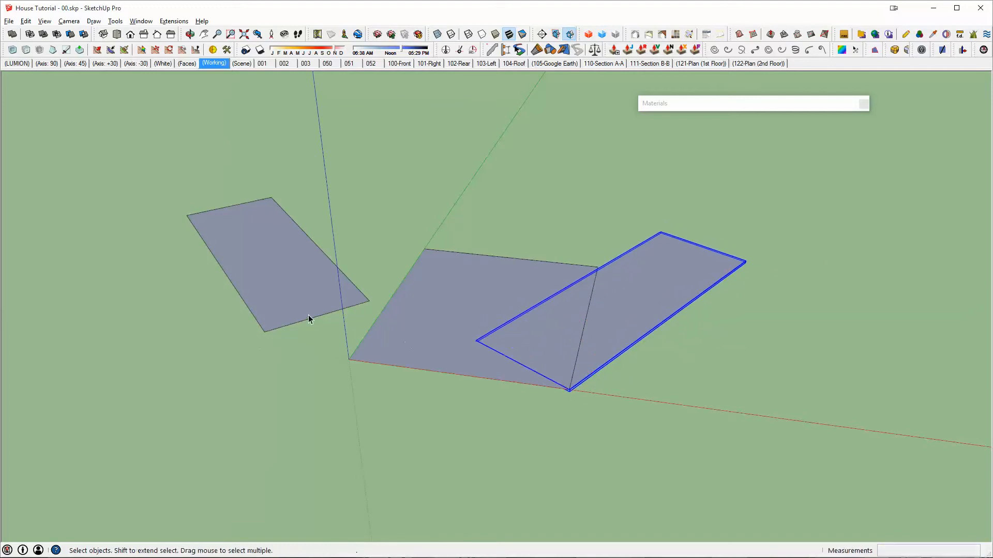
- Move the first narrow rectangle by its nearest corner onto the axes origin
left_click(294, 303)
key("m")
left_click(263, 332)
left_click(349, 359)
key("space")
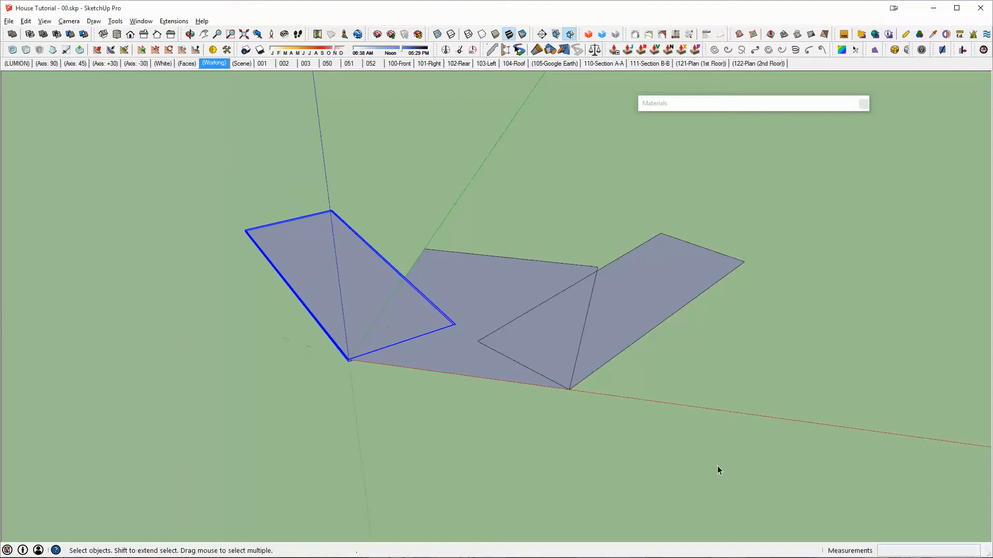
- Explode both narrow rectangles and merge them with the origin rectangle into a single face without inner edges
left_click_drag(718, 466, 304, 270)
double_click(388, 306, "shift")
key("e")
key("space")
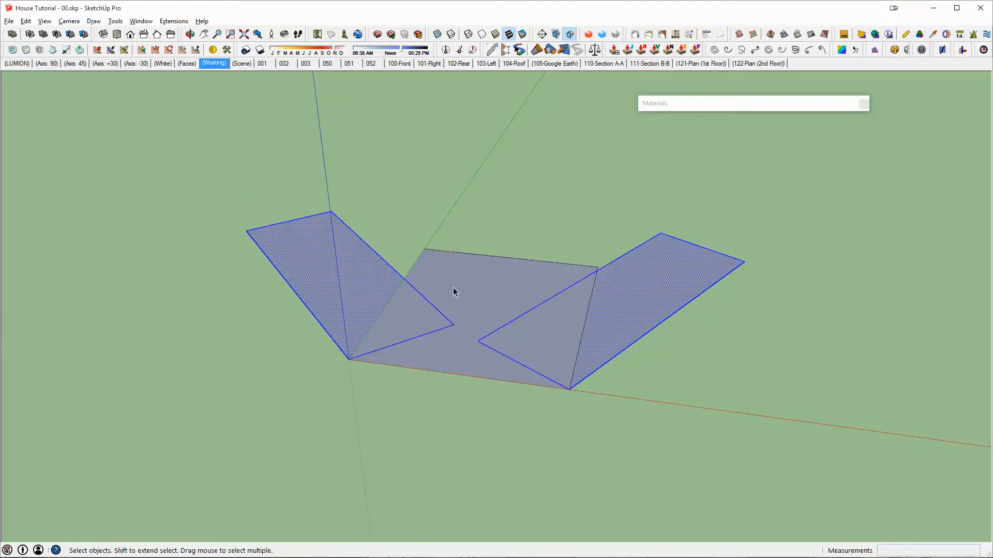
triple_click(453, 288)
key("shift+p")
mouse_move(452, 259)
middle_mouse_down()
mouse_move(453, 308)
mouse_move(680, 326)
mouse_move(489, 352)
mouse_move(479, 339)
mouse_move(359, 340)
mouse_move(438, 310)
mouse_move(310, 335)
middle_mouse_up()
- Draw a separate test rectangle on the ground beyond the merged shape, beside the green axis
key("l")
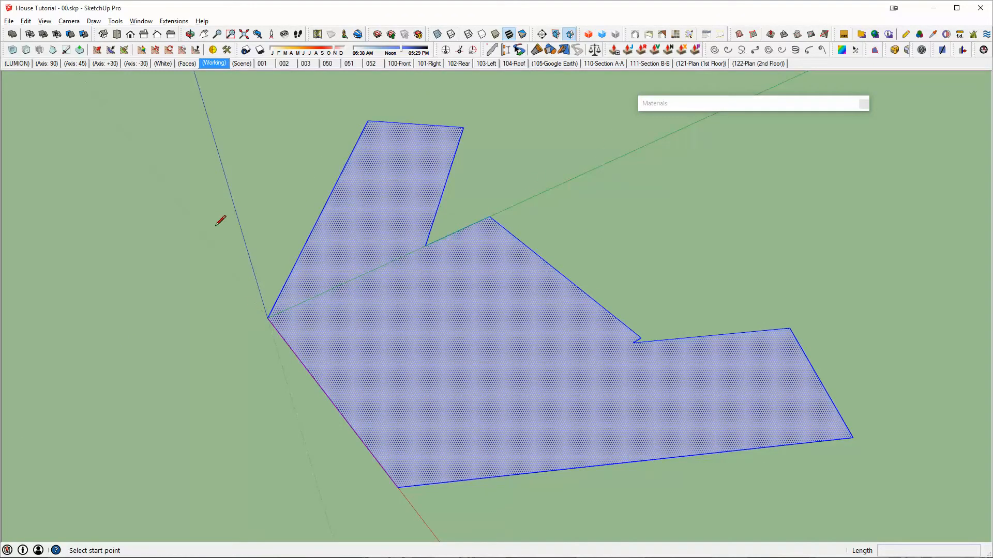
scroll(215, 226, "down", 1)
middle_click_drag(339, 300, 510, 256)
middle_click_drag(569, 224, 460, 305)
key("r")
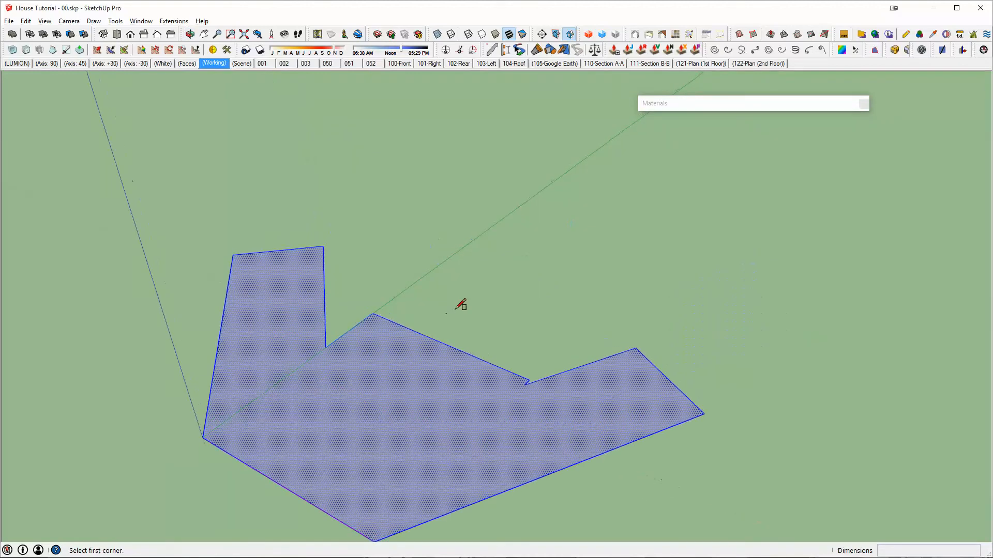
left_click(468, 240)
left_click(821, 177)
key("space")
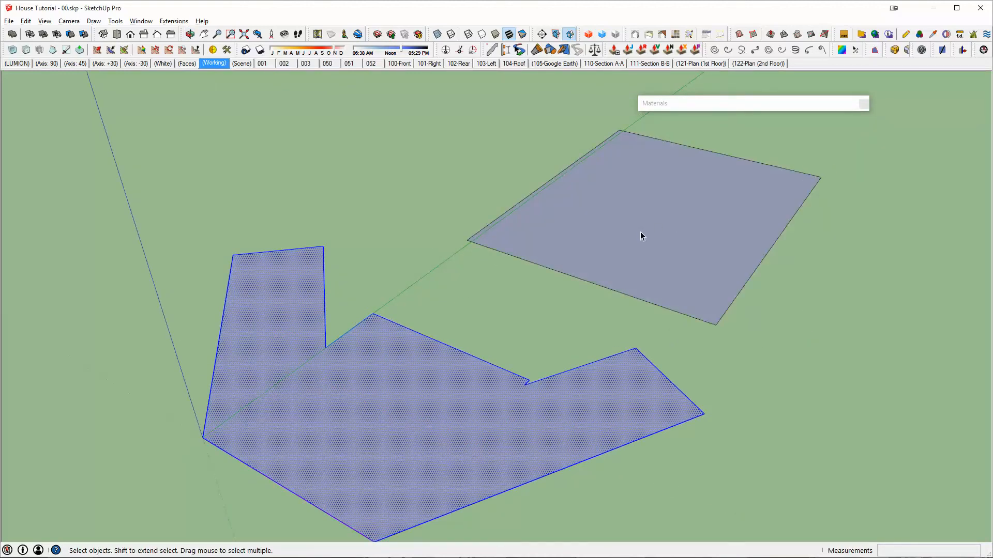
- Draw two crossing lines over the test rectangle, each running past one of its edges
middle_click_drag(446, 153, 598, 328)
key("l")
left_click(485, 395)
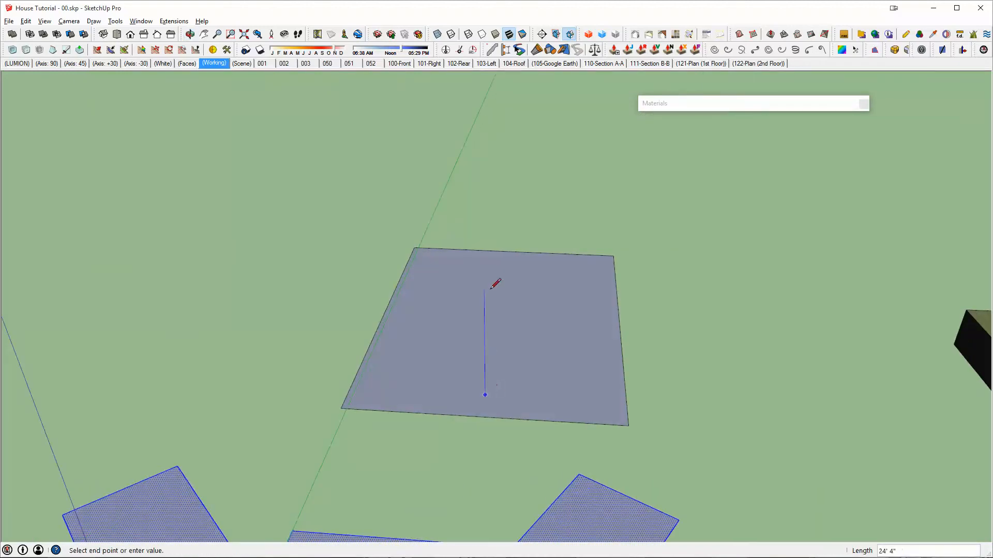
left_click(519, 211)
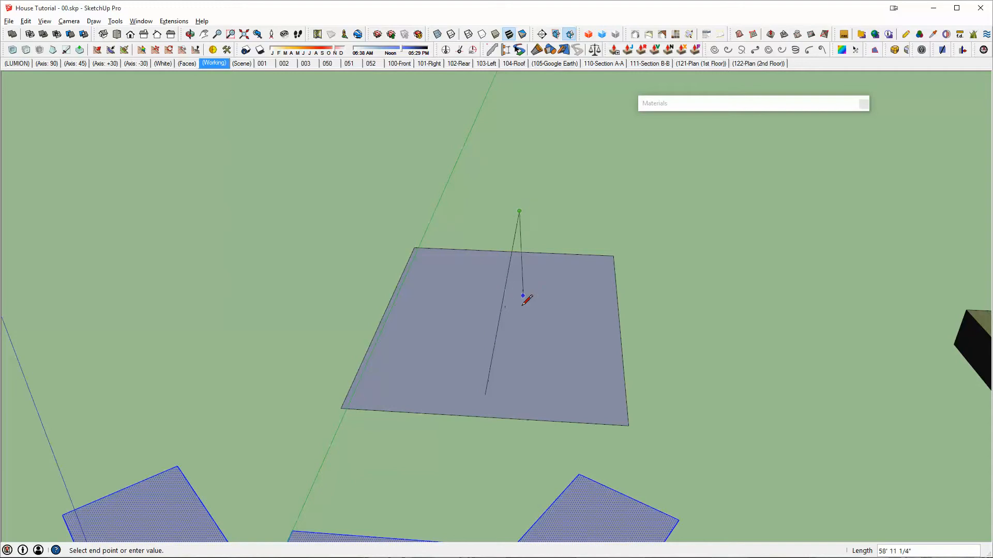
key("Escape")
left_click(418, 316)
left_click(736, 332)
key("space")
- Delete the test rectangle together with its two crossing lines
triple_click(521, 344)
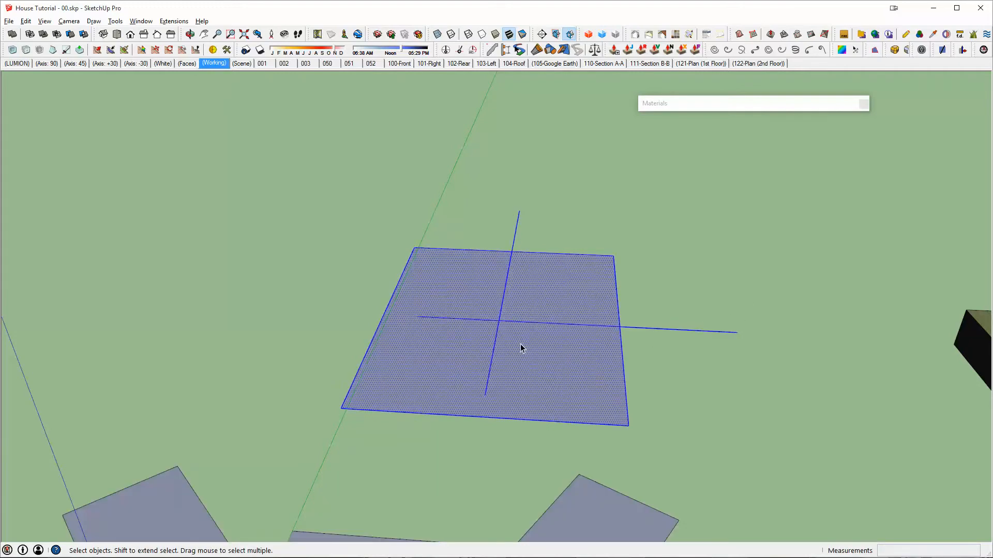
key("Delete")
middle_click_drag(520, 344, 370, 234)
middle_click_drag(476, 320, 430, 259)
scroll(403, 326, "up", 3)
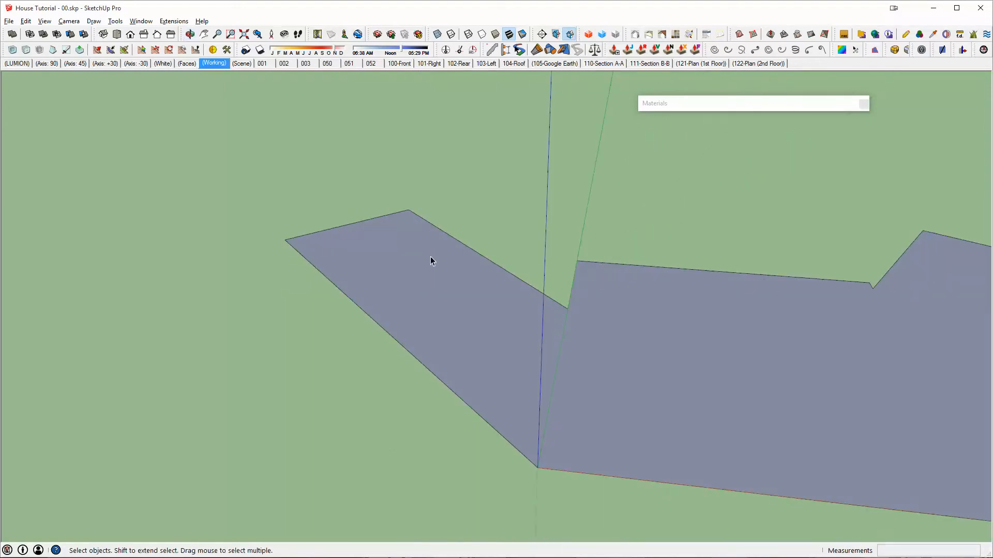
- Recall the (Axis: 90) scene, select the merged face, and switch to the (Axis: 45) scene
left_click(46, 64)
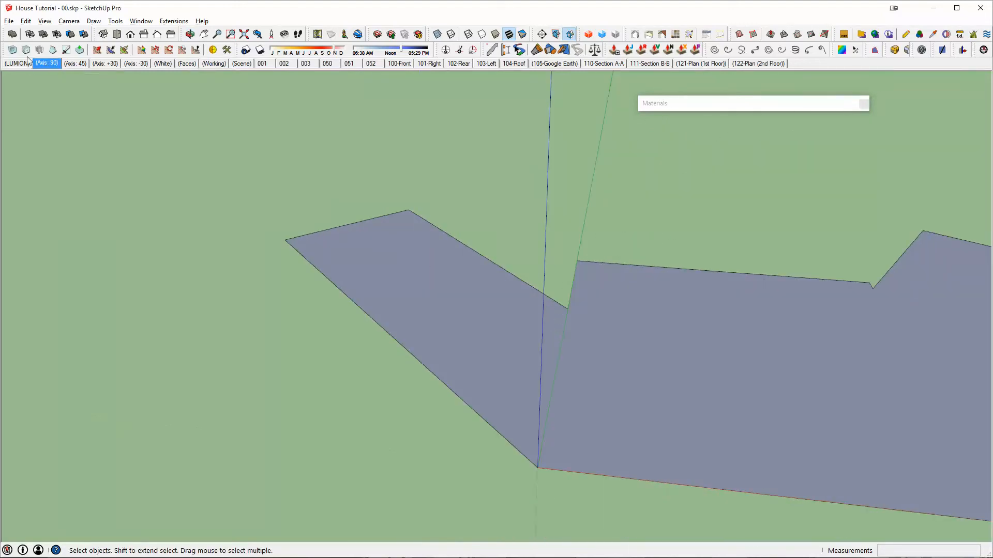
left_click(364, 238)
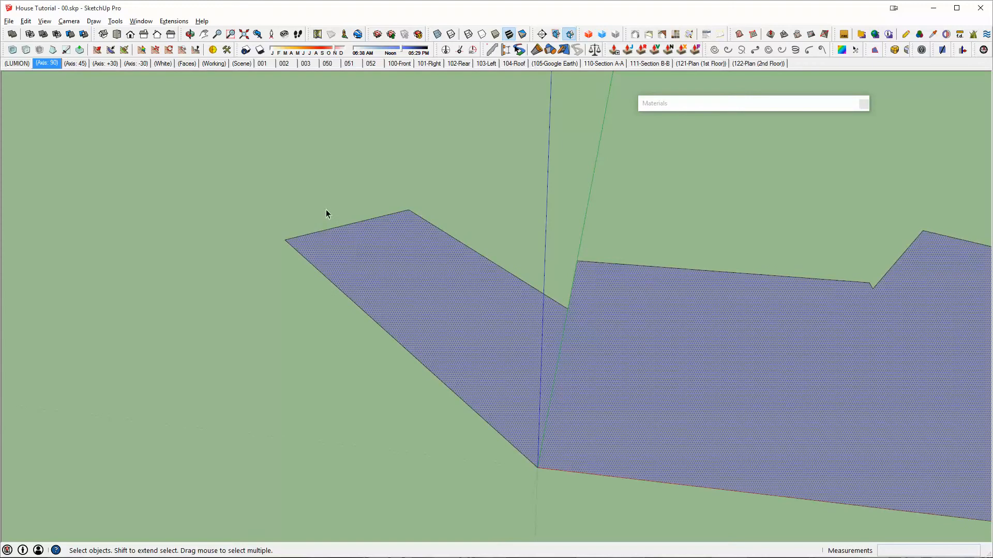
left_click(73, 64)
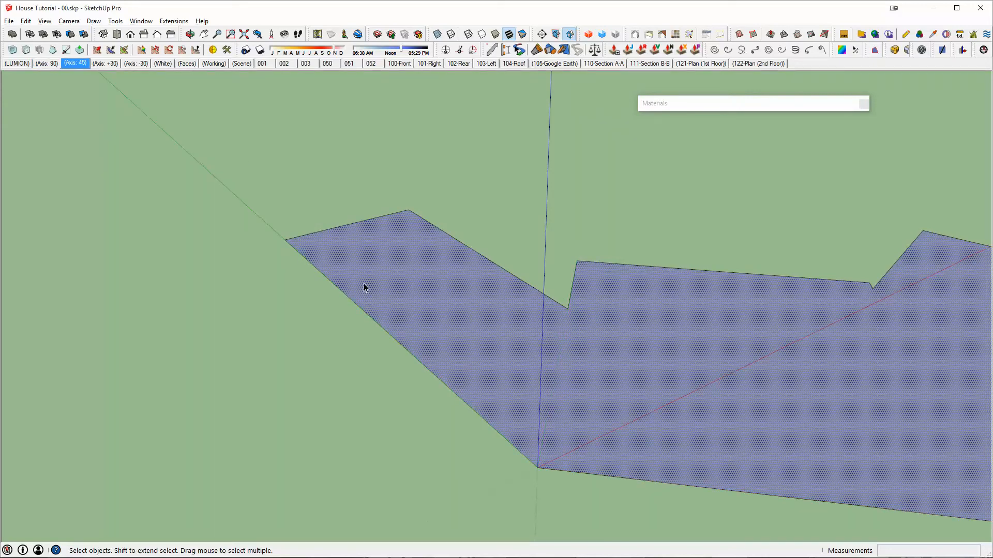
- Draw a line parallel to the green axis on the ground alongside the angled wing at the origin
key("l")
left_click(336, 342)
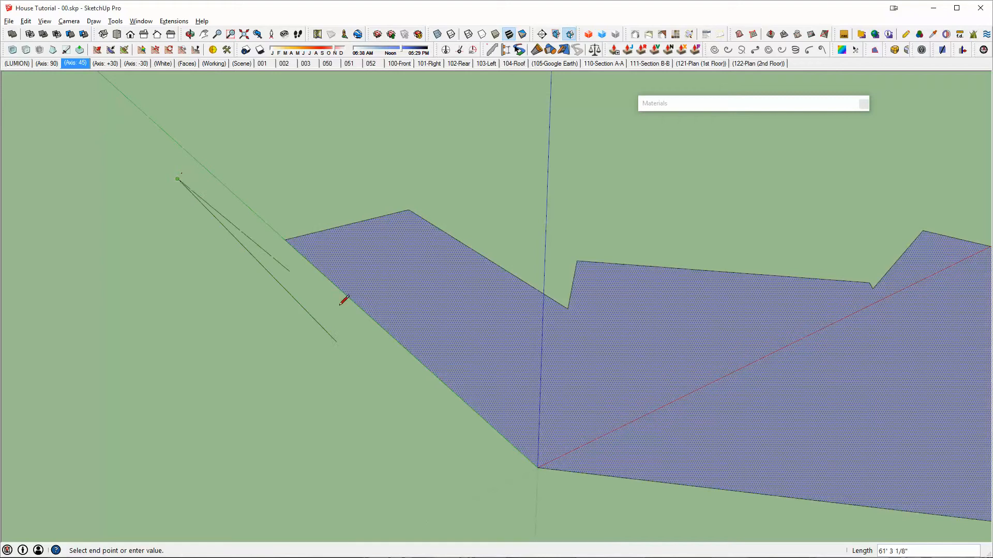
left_click(336, 342)
middle_click_drag(711, 215, 636, 266)
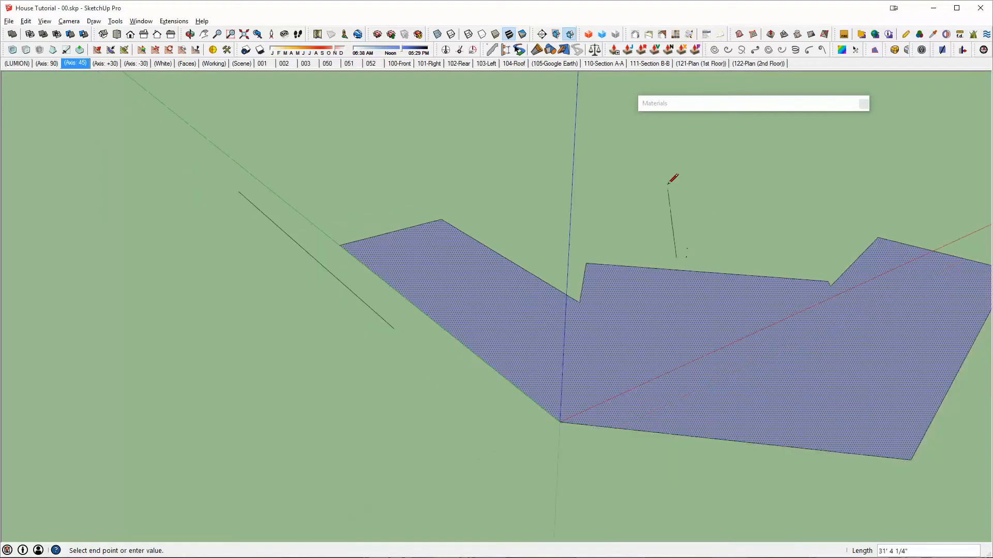
key("Escape")
middle_click_drag(714, 272, 706, 259)
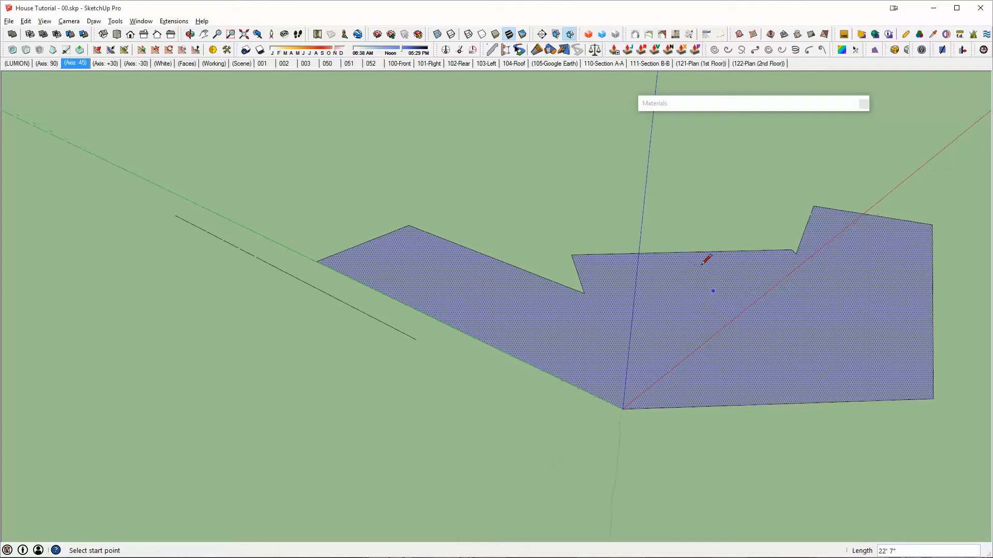
key("space")
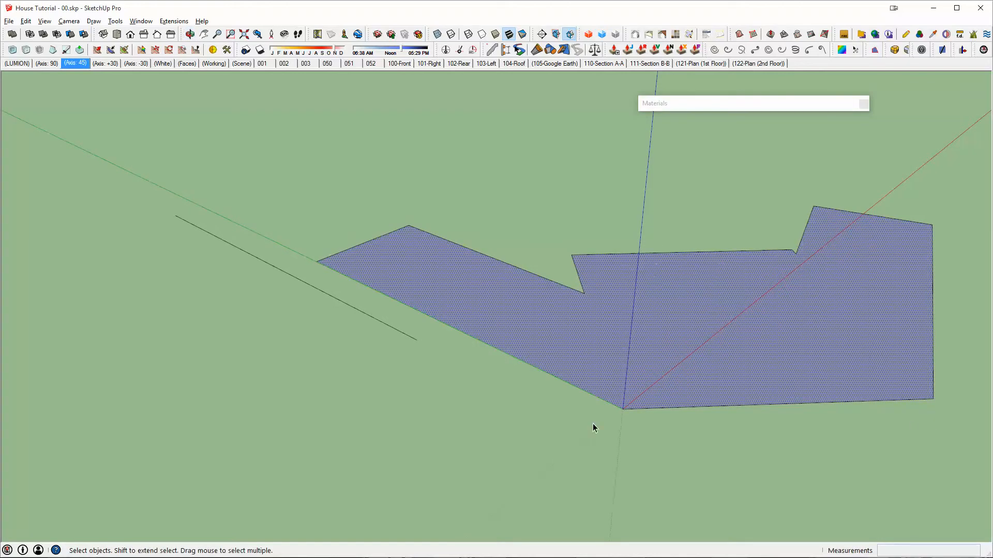
- Recall the (Axis: 90), (Axis: +30) and (Axis: -30) scenes in turn to reorient the drawing axes
left_click(47, 64)
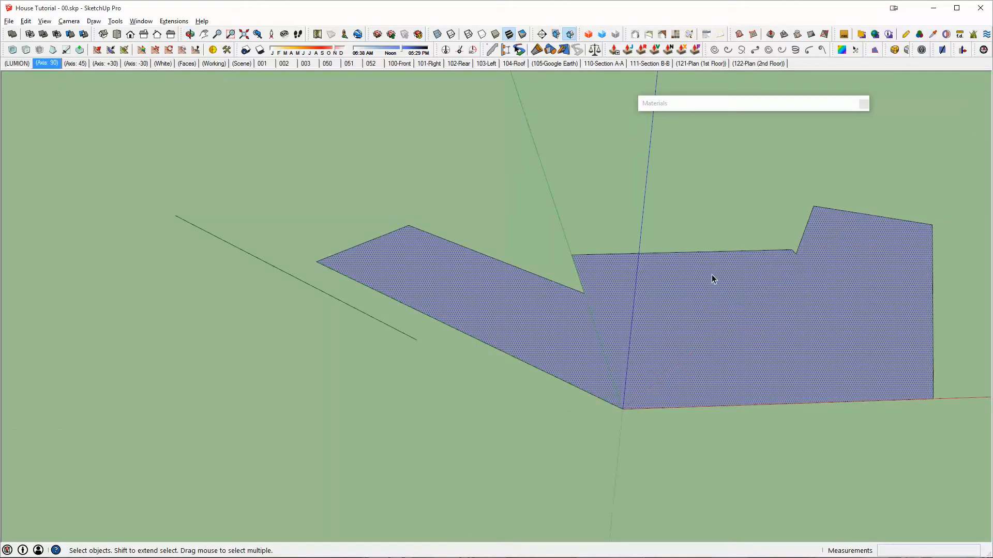
middle_click_drag(712, 274, 759, 267)
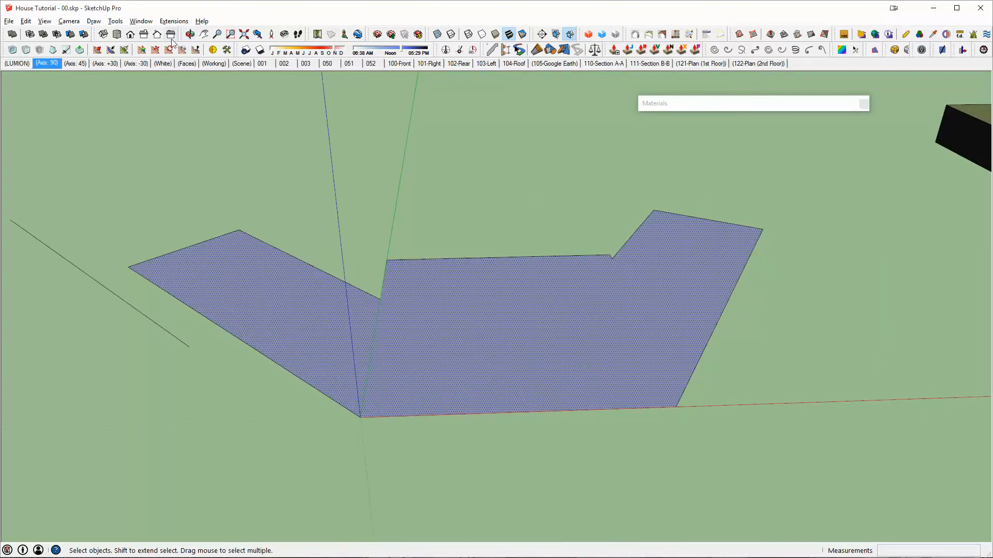
left_click(106, 63)
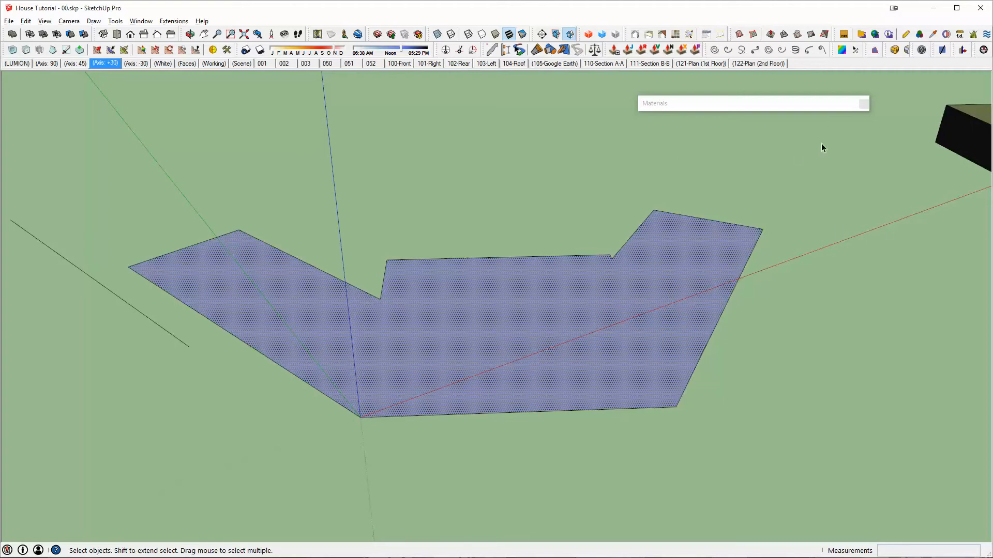
left_click(134, 64)
- Draw a narrow four-sided outline with the Line tool, overlapping the angled wing farthest from the origin
middle_click_drag(641, 247, 659, 288)
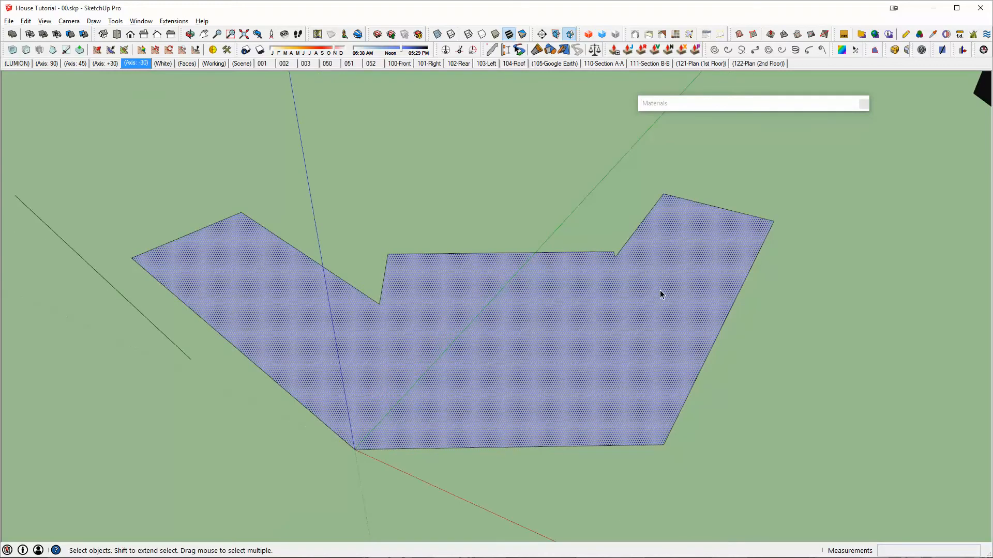
key("l")
left_click(676, 337)
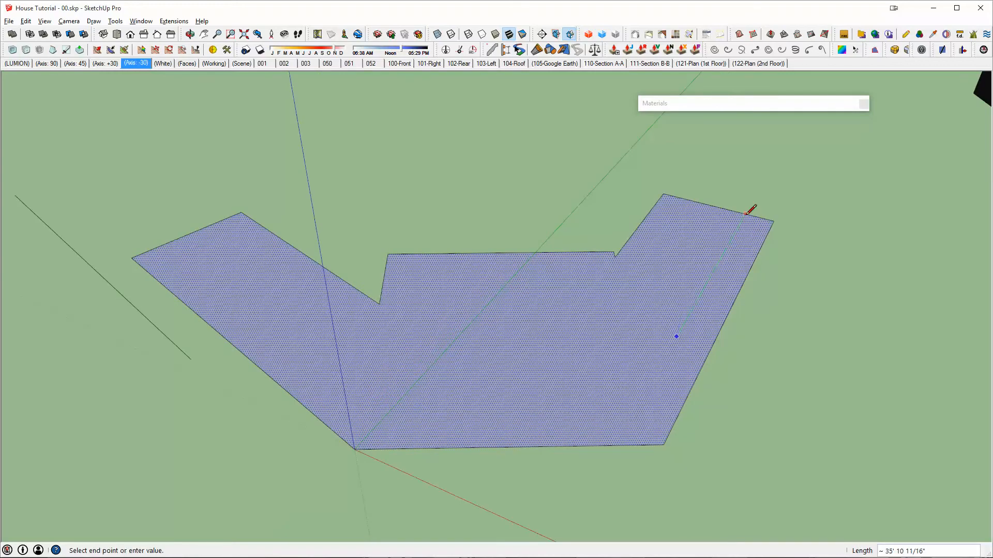
left_click(784, 144)
left_click(873, 164)
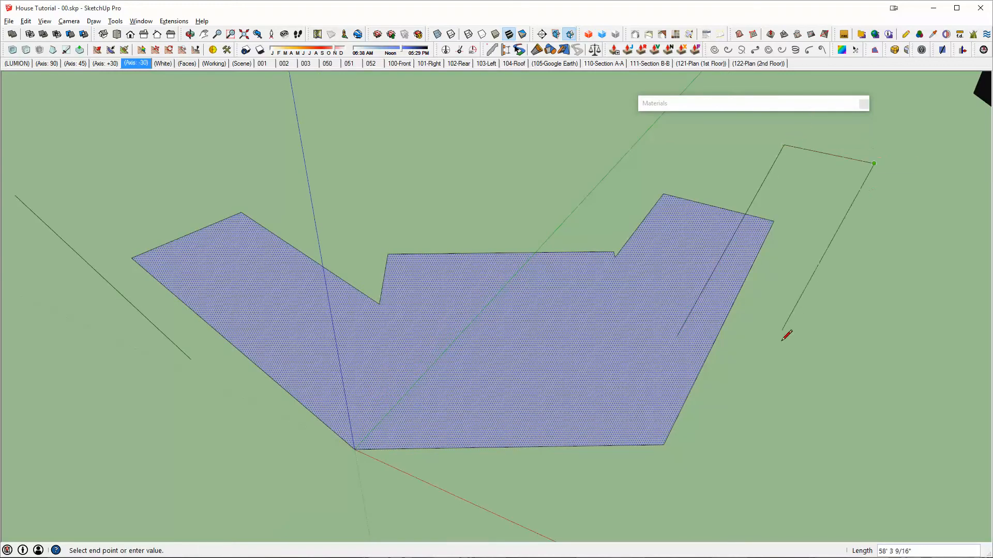
left_click(800, 390)
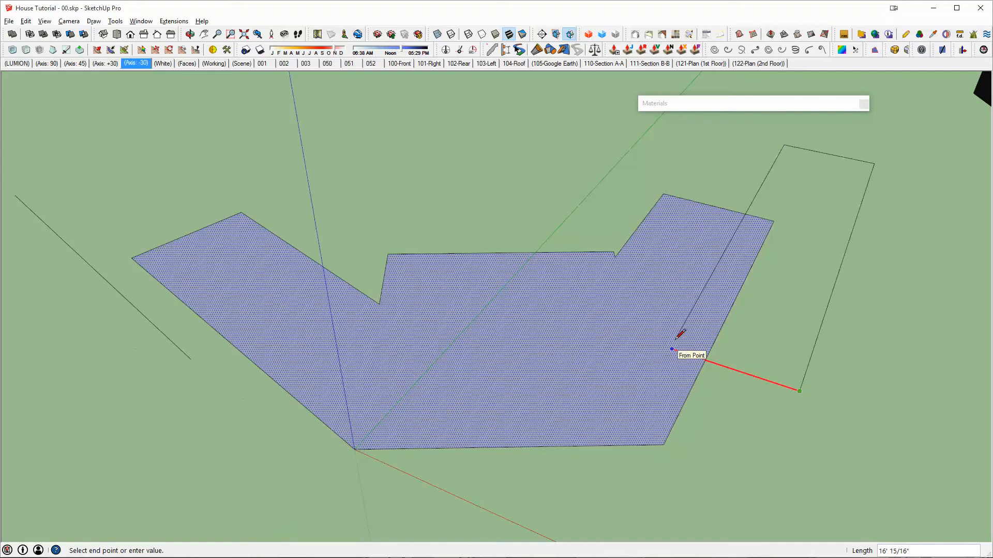
left_click(670, 348)
middle_click_drag(769, 288, 714, 295)
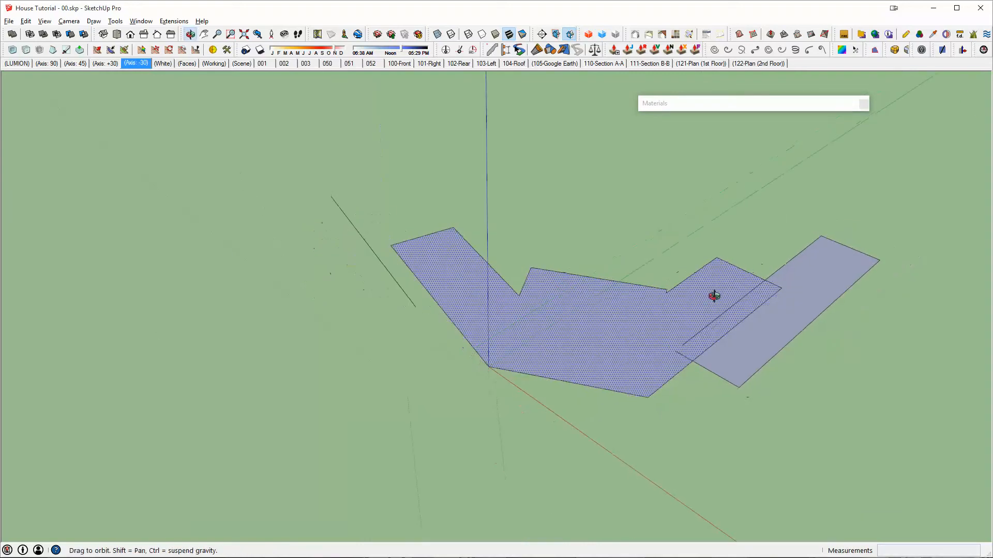
- Select and delete all the demonstration faces and lines around the origin
key("space")
left_click_drag(249, 145, 967, 466)
key("Delete")
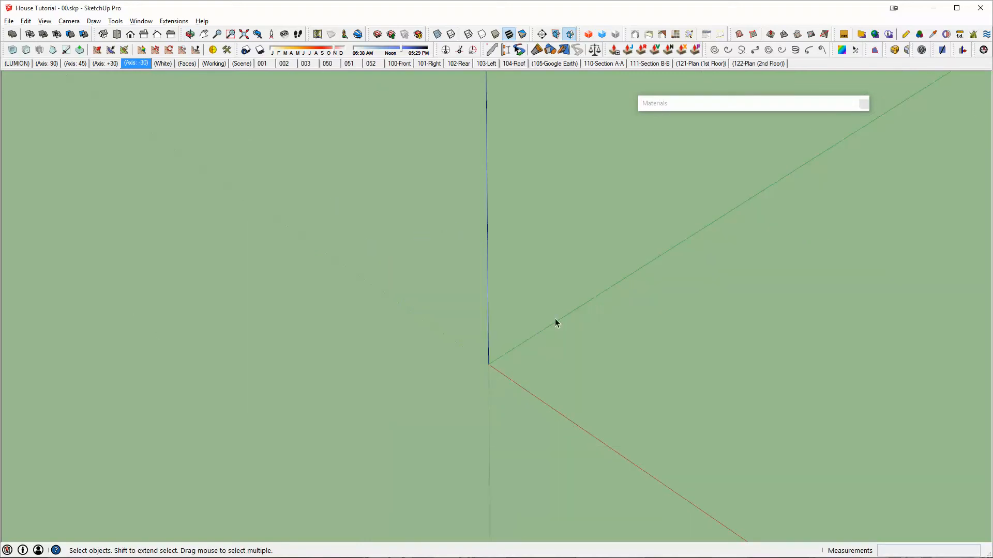
- Recall the (Axis: 90) scene, select the whole house model and move it along the red axis back to the origin
middle_click_drag(554, 324, 485, 260)
left_click(53, 64)
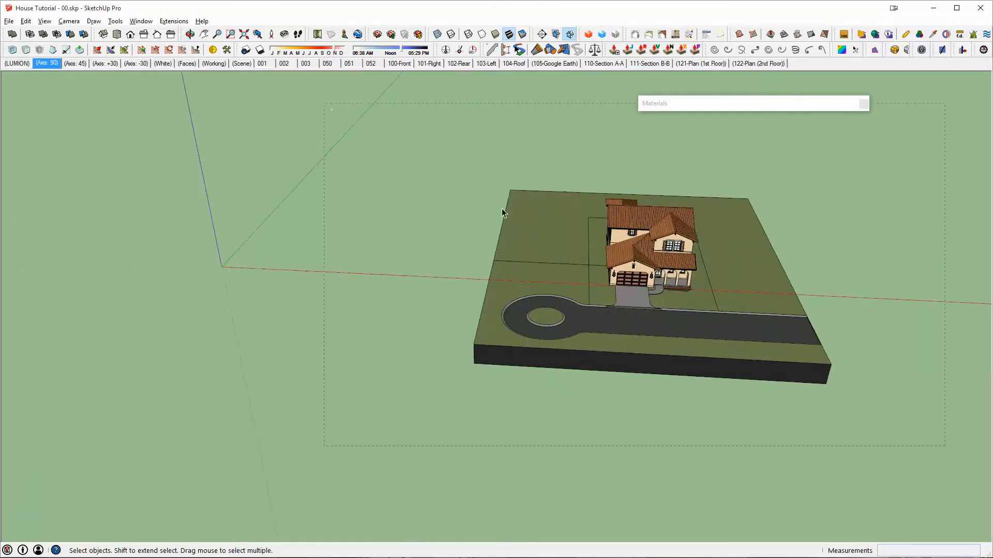
left_click_drag(944, 445, 324, 103)
key("m")
left_click(571, 170)
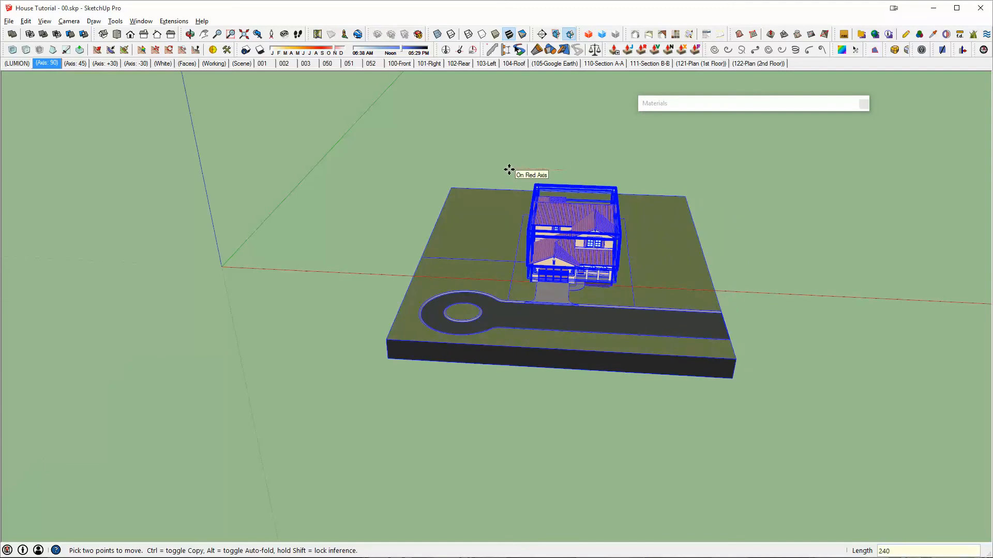
left_click(77, 86)
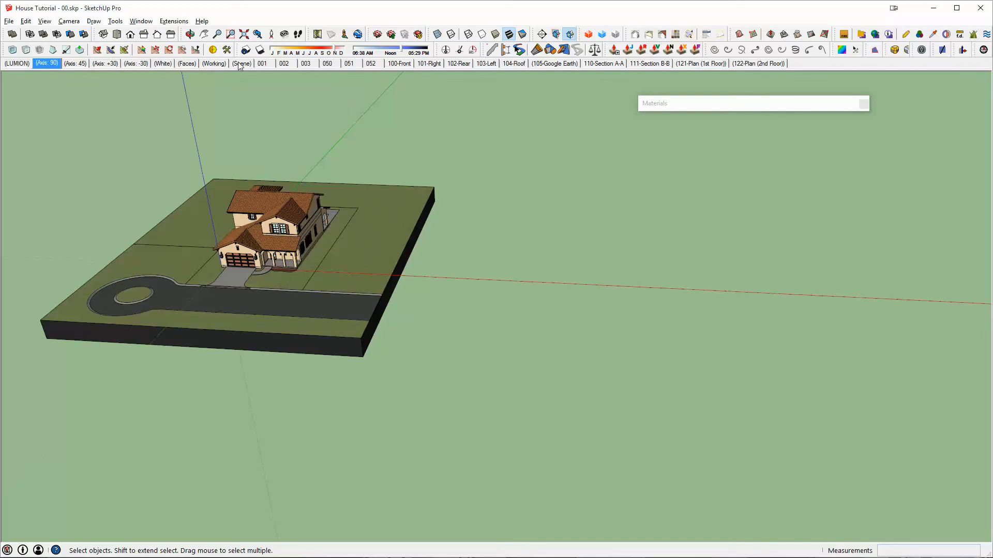
middle_click_drag(253, 175, 355, 232, "shift")
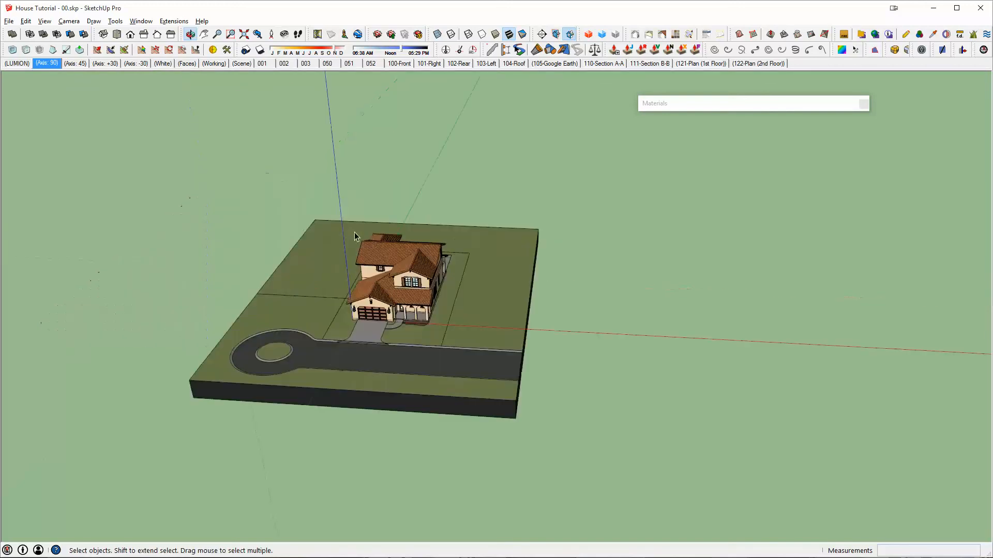
scroll(414, 256, "up", 3)
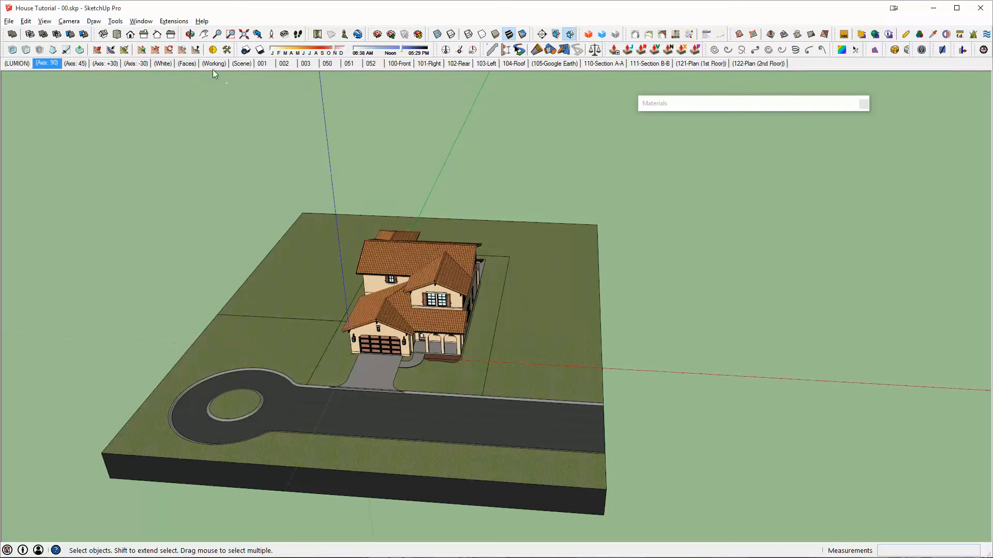
middle_click_drag(290, 98, 430, 111)
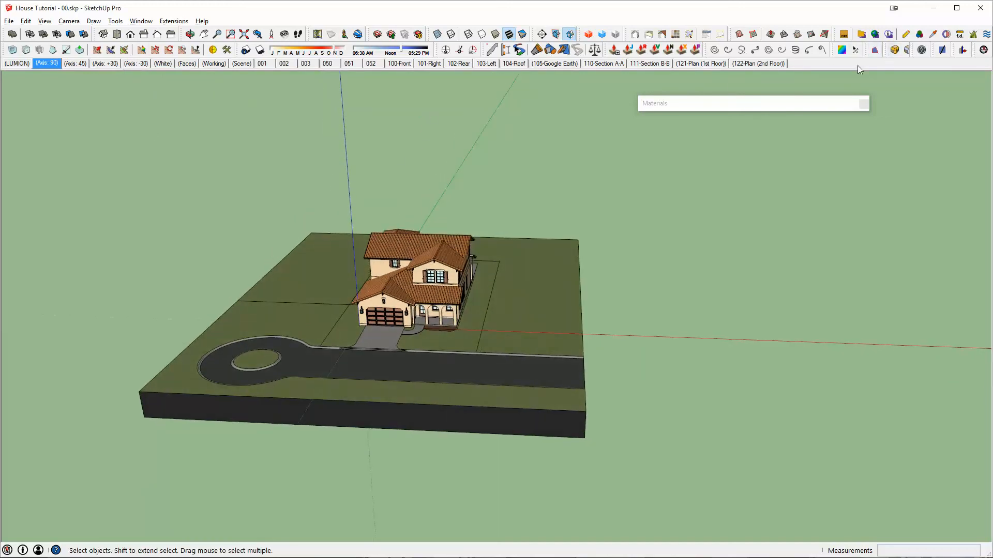